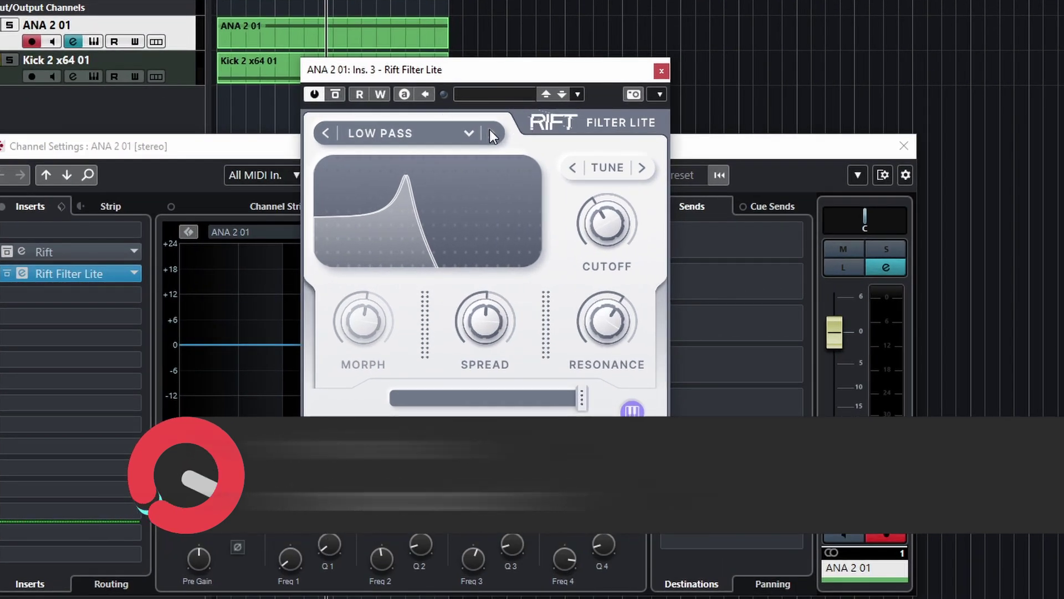
# Step: Audition the Mid Vowel filter type while sweeping Morph, raising cutoff to D#4 and Spread to 60%
pyautogui.click(469, 134)
pyautogui.moveTo(409, 158)
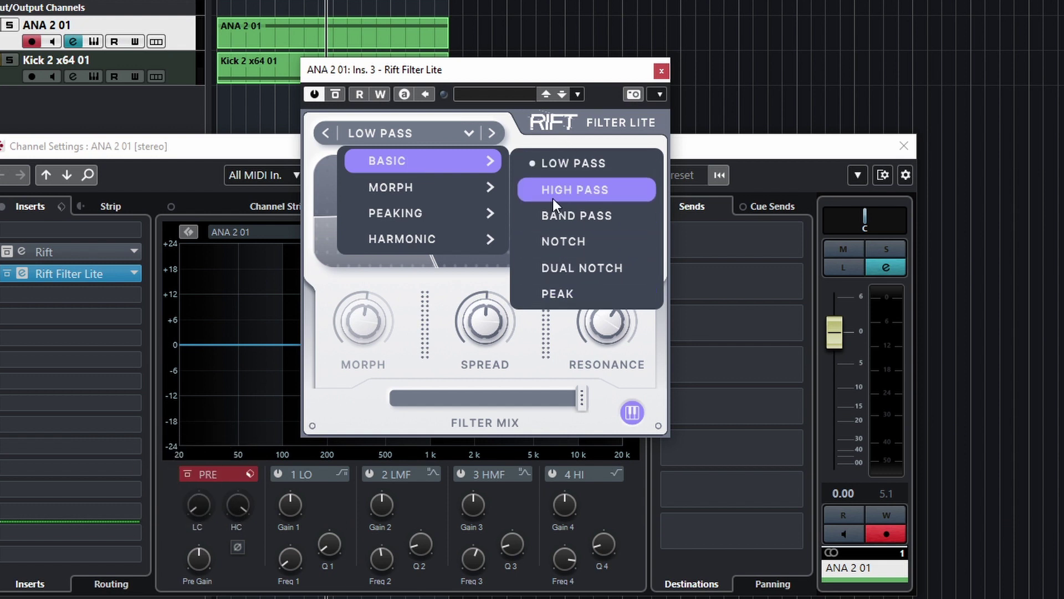
pyautogui.moveTo(447, 193)
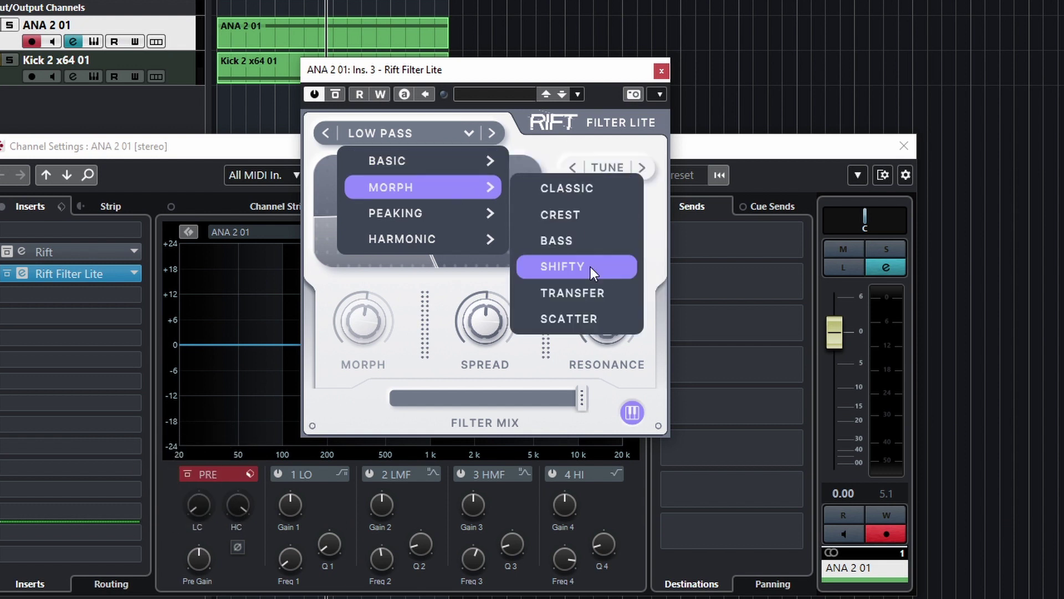
pyautogui.moveTo(445, 222)
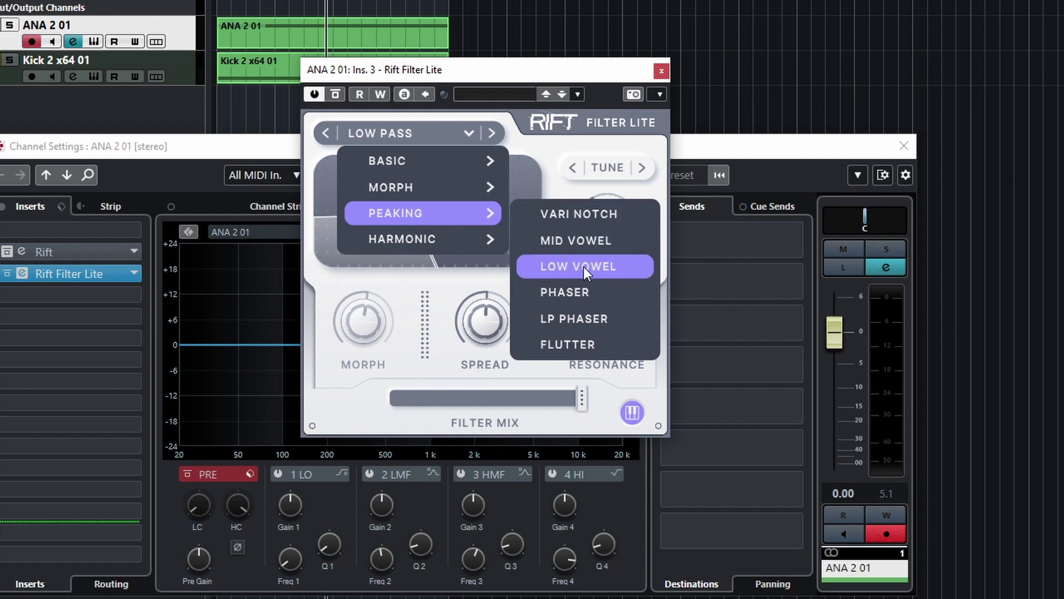
pyautogui.click(579, 241)
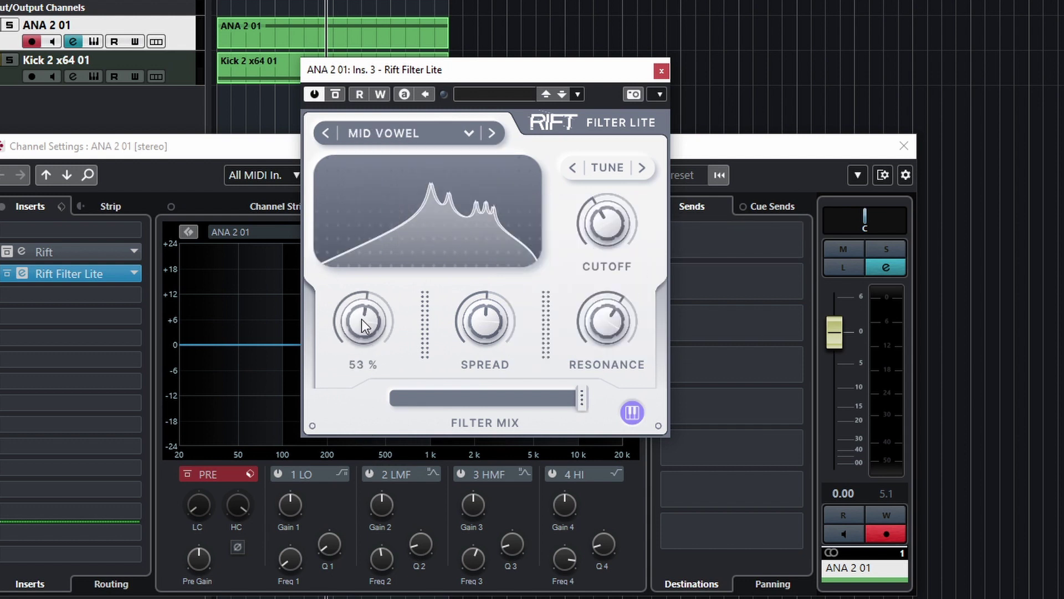
pyautogui.moveTo(361, 318); pyautogui.dragTo(337, 331)
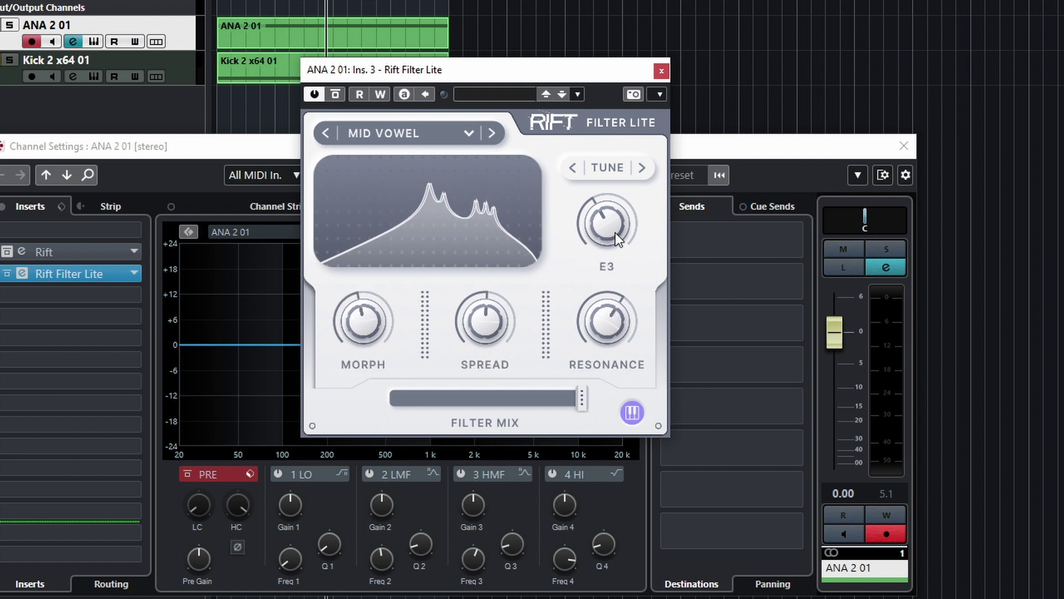
pyautogui.press('space')
pyautogui.moveTo(609, 228); pyautogui.dragTo(600, 288)
pyautogui.moveTo(498, 284); pyautogui.dragTo(452, 218)
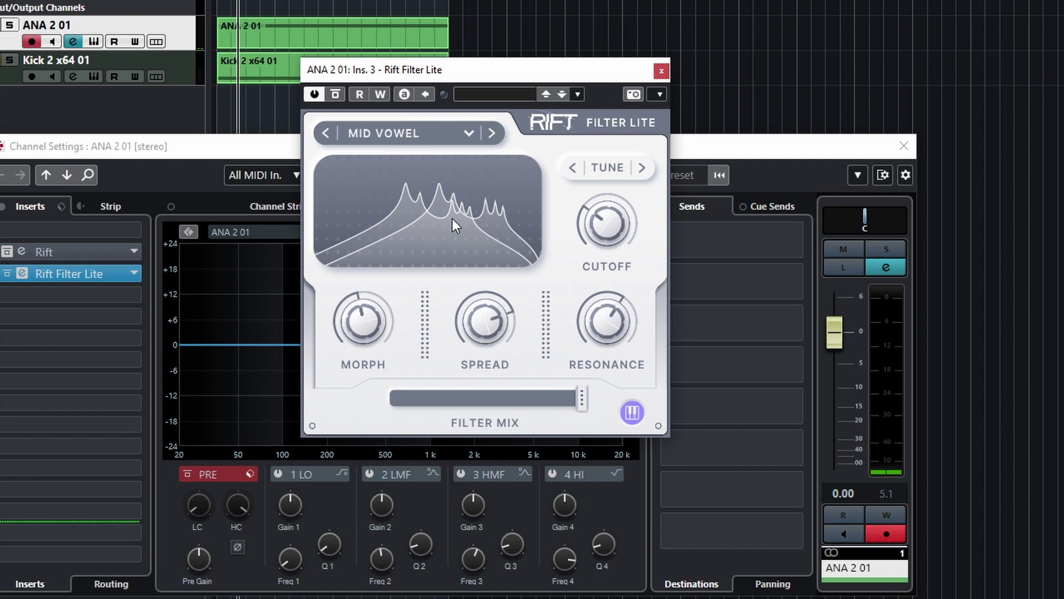
# Step: Raise the cutoff from G2 to A3, then switch the filter type back to Low Pass
pyautogui.moveTo(506, 324)
pyautogui.click(619, 184)
pyautogui.moveTo(618, 222); pyautogui.dragTo(622, 195)
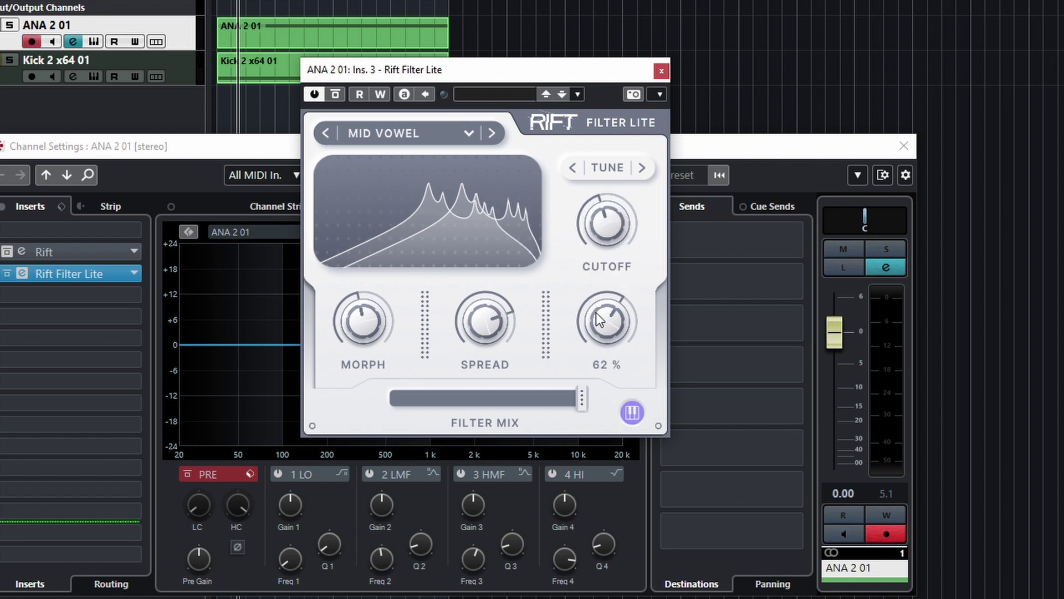
pyautogui.click(469, 133)
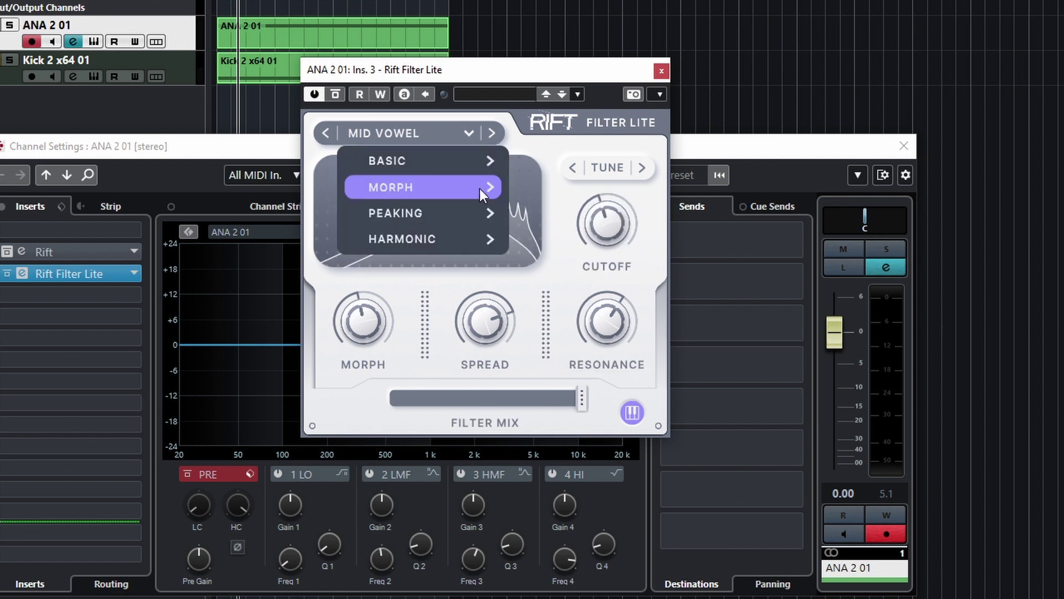
pyautogui.click(548, 165)
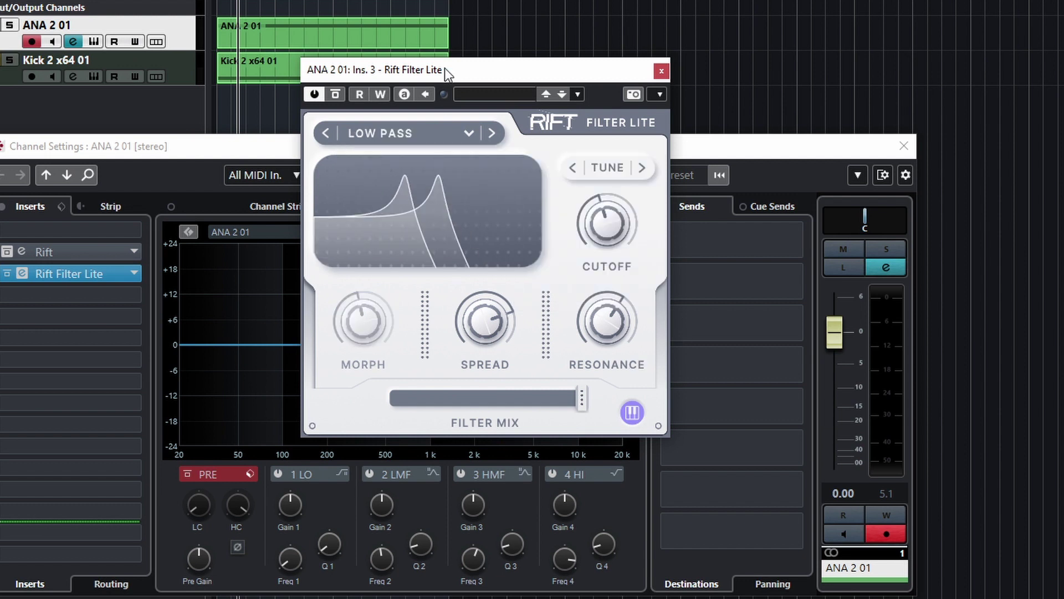
# Step: Turn Spread down to 0% and close the Channel Settings window
pyautogui.moveTo(484, 320); pyautogui.dragTo(486, 374)
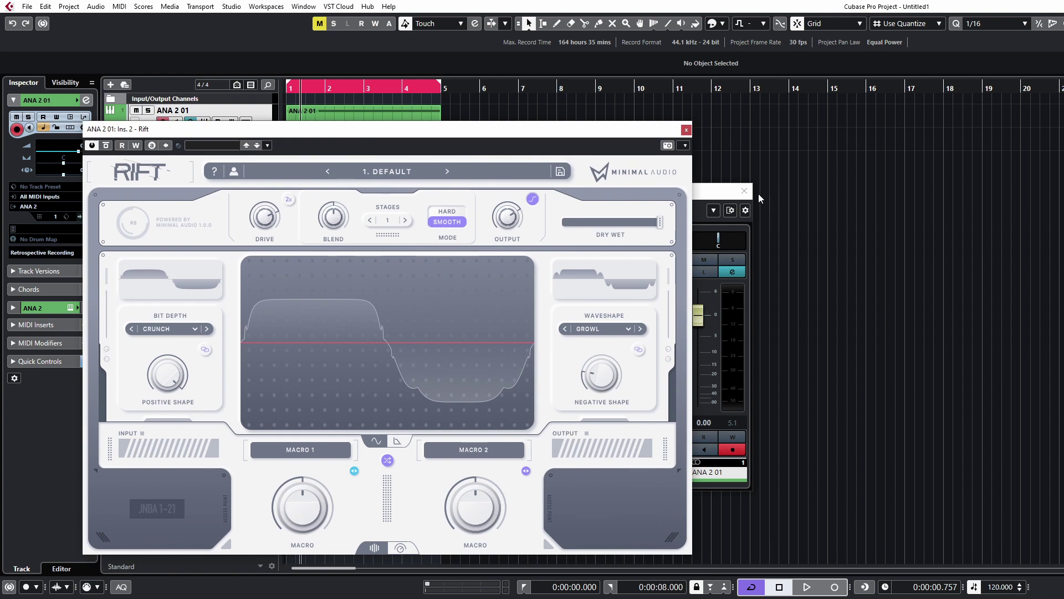
pyautogui.click(743, 191)
pyautogui.moveTo(443, 129); pyautogui.dragTo(474, 131)
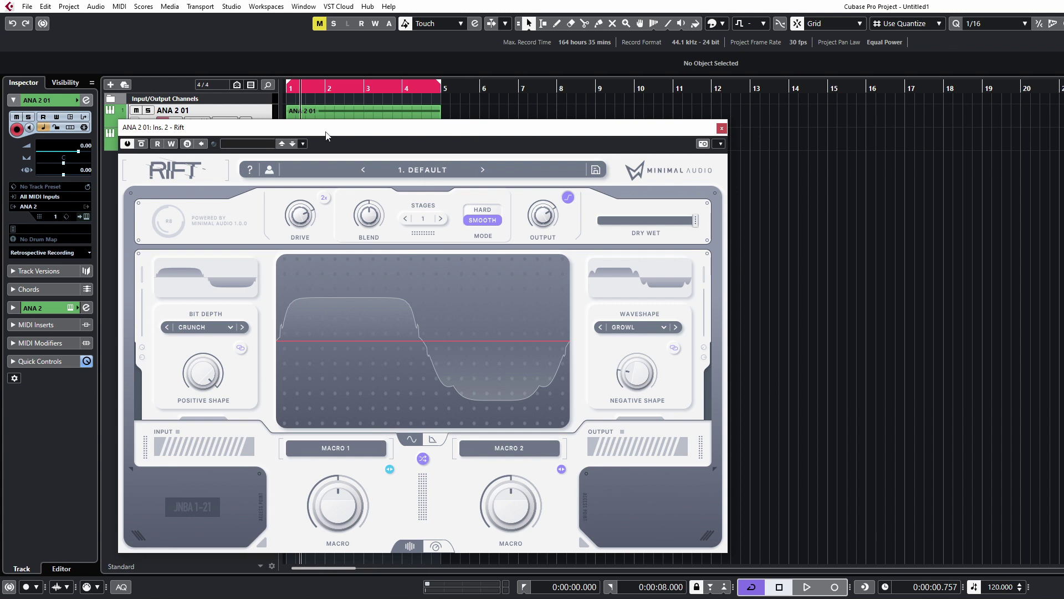
# Step: Arrange the Rift and ANA 2 windows, audition the riff, then close ANA 2
pyautogui.press('space')
pyautogui.moveTo(263, 131); pyautogui.dragTo(225, 175)
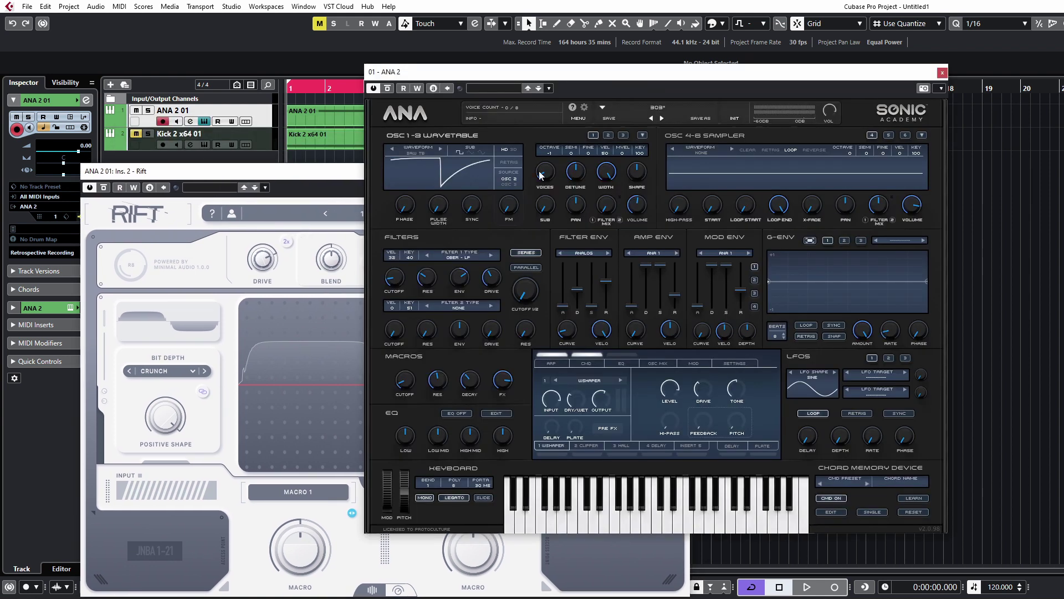
pyautogui.moveTo(577, 77); pyautogui.dragTo(452, 67)
pyautogui.press('space')
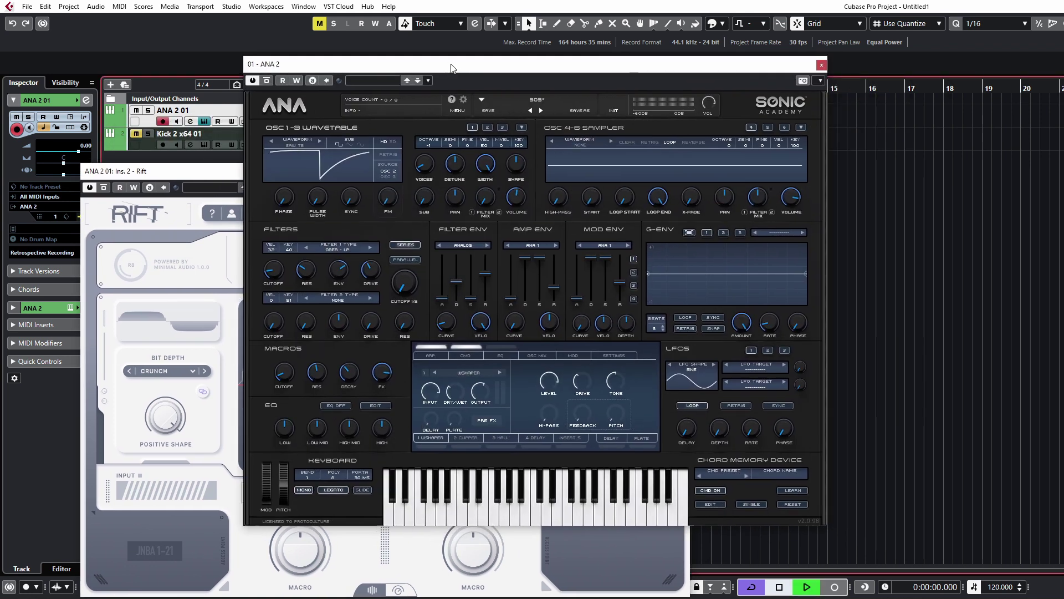
pyautogui.click(367, 175)
pyautogui.click(383, 77)
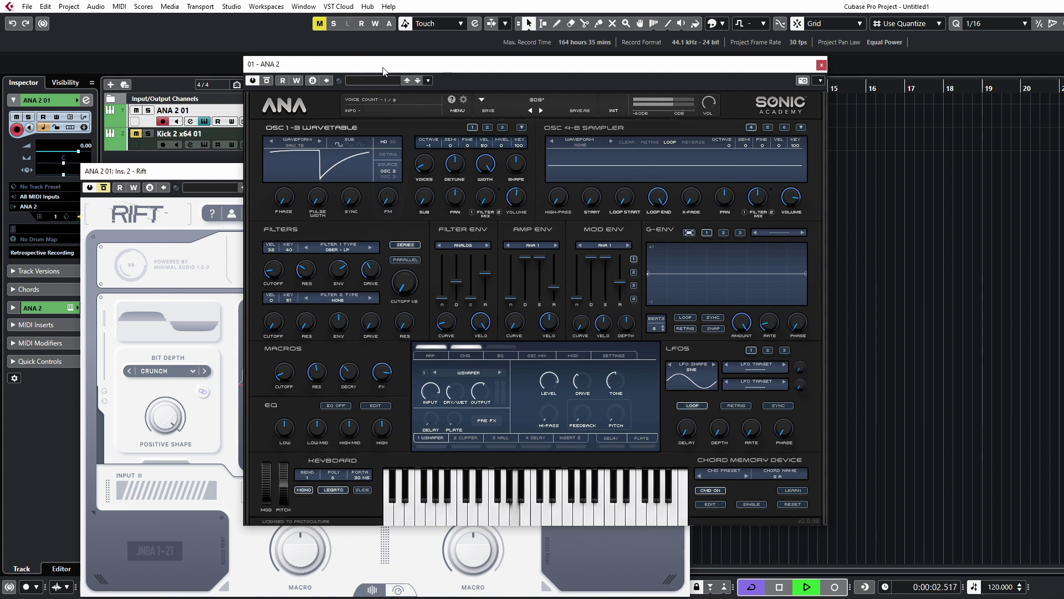
pyautogui.press('space')
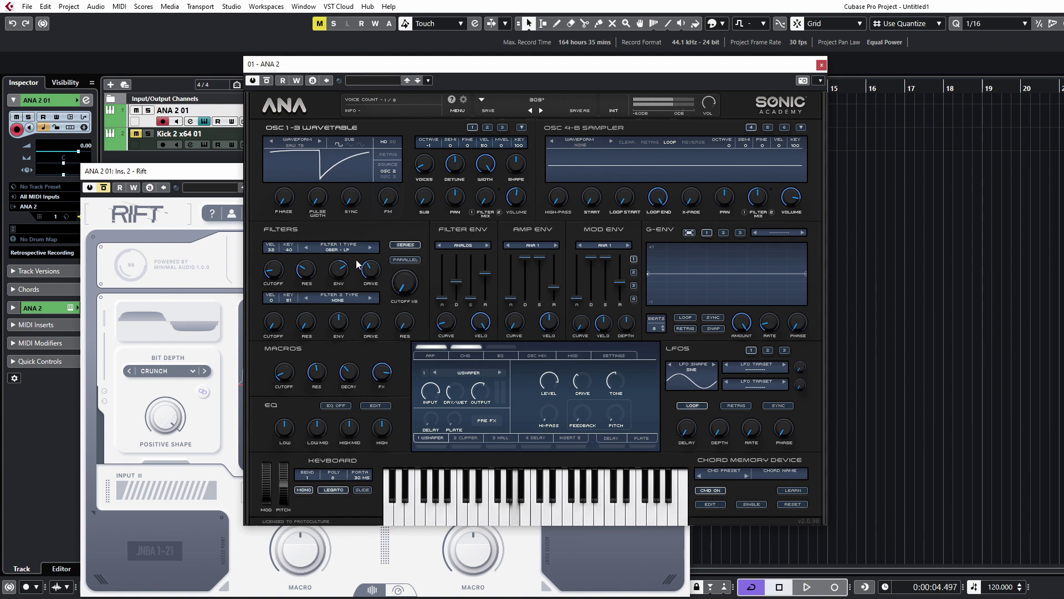
pyautogui.click(822, 65)
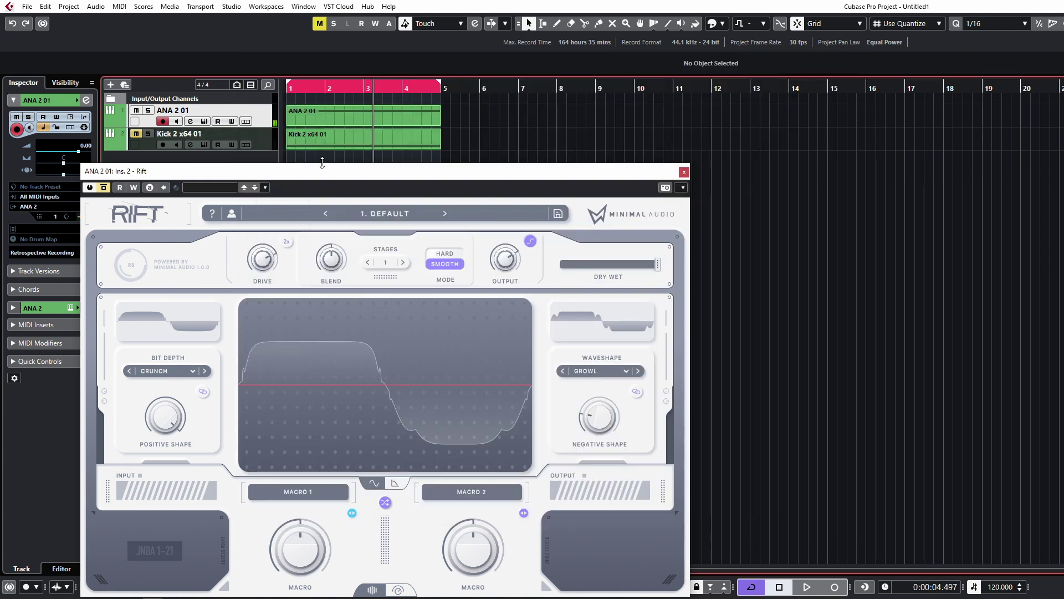
# Step: Load Rift's 1. Default preset from the preset browser
pyautogui.moveTo(174, 171); pyautogui.dragTo(226, 88)
pyautogui.click(383, 138)
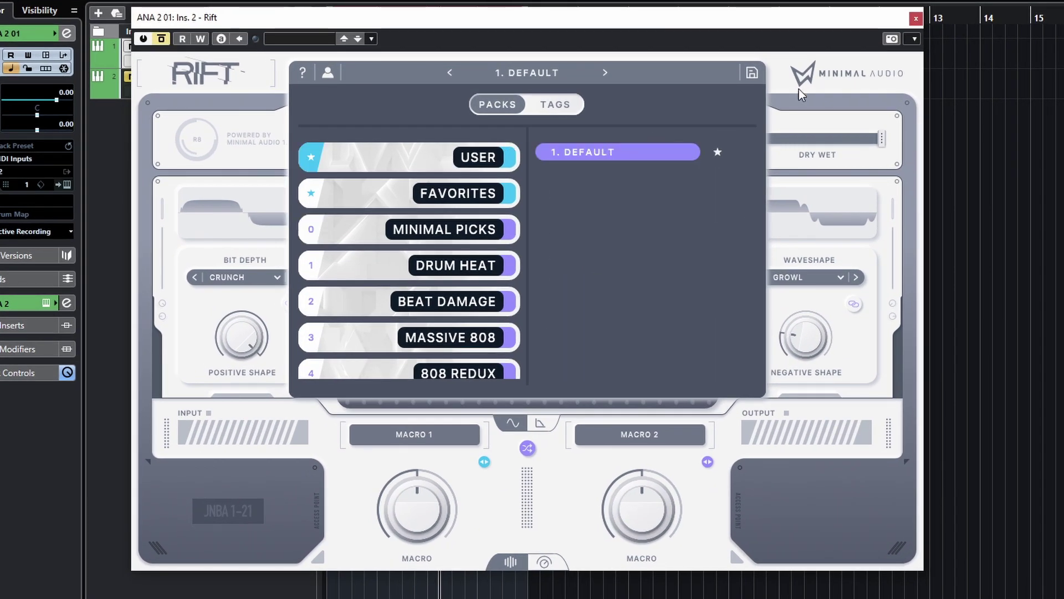
pyautogui.moveTo(242, 19); pyautogui.dragTo(225, 38)
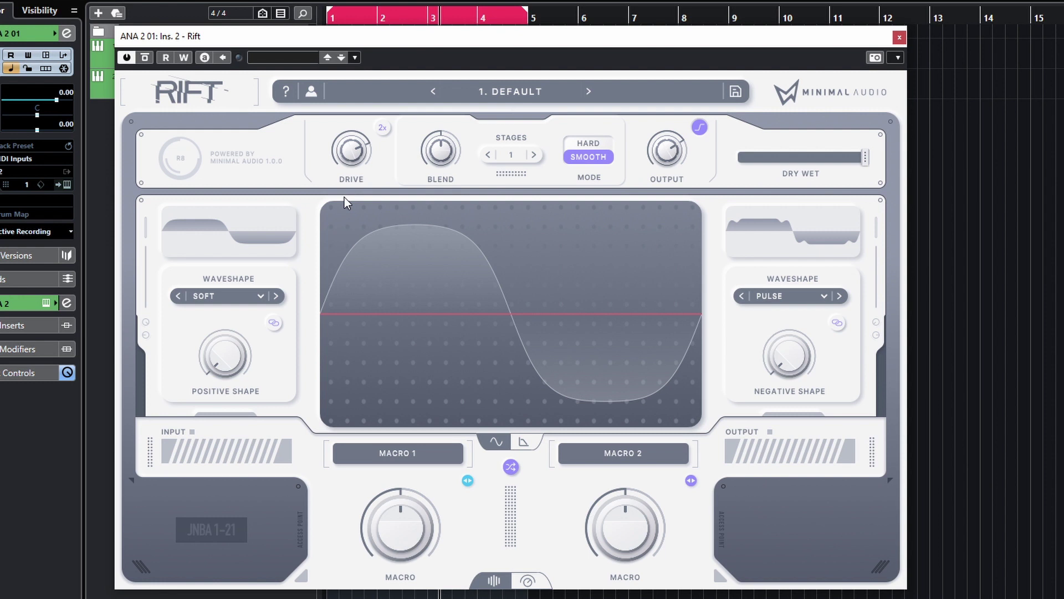
# Step: Browse the positive Waveshape menu categories while the shape stays on Soft
pyautogui.click(225, 296)
pyautogui.moveTo(241, 319)
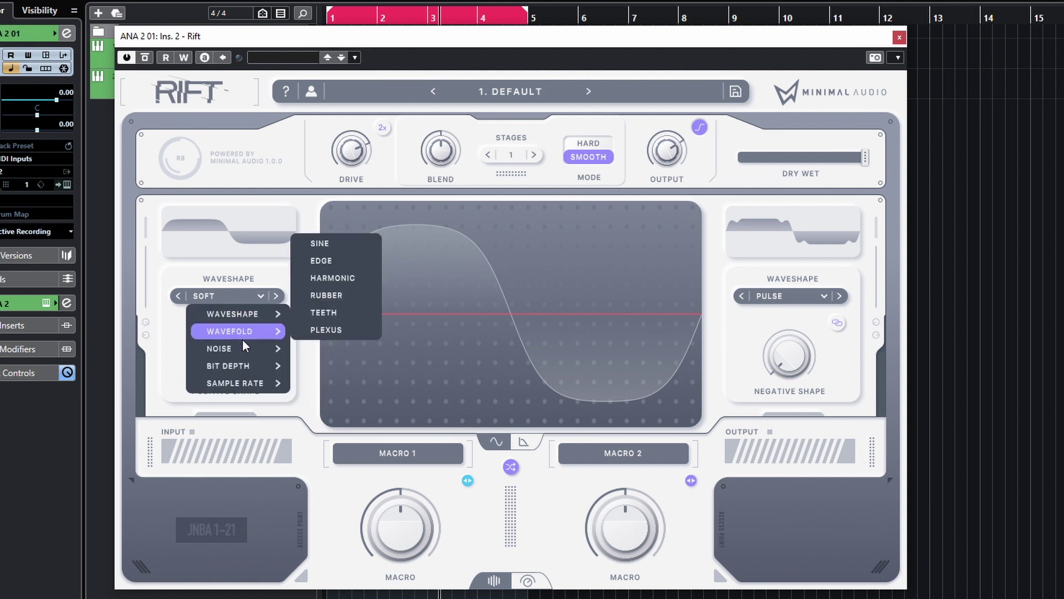
pyautogui.moveTo(261, 345)
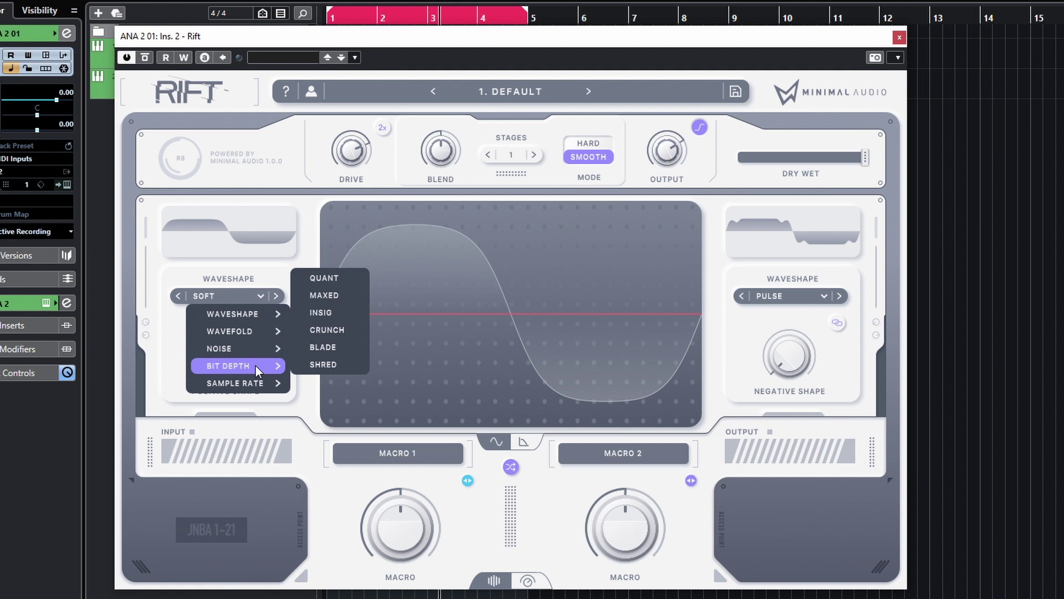
pyautogui.moveTo(242, 381)
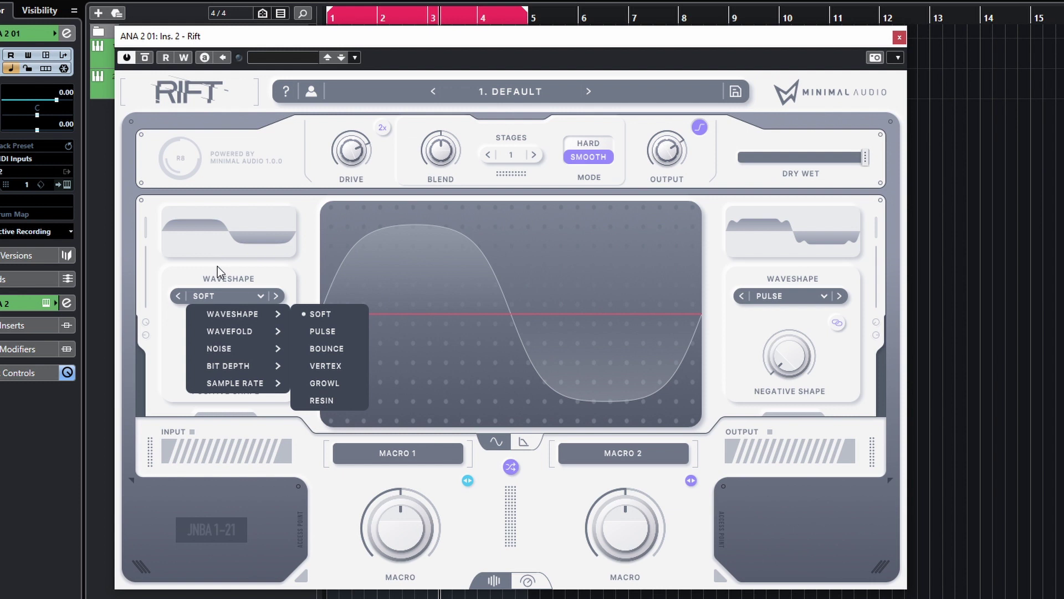
# Step: Keep Soft, then choose Wavefold Teeth for the negative shape and Noise Ghost for the positive
pyautogui.click(346, 316)
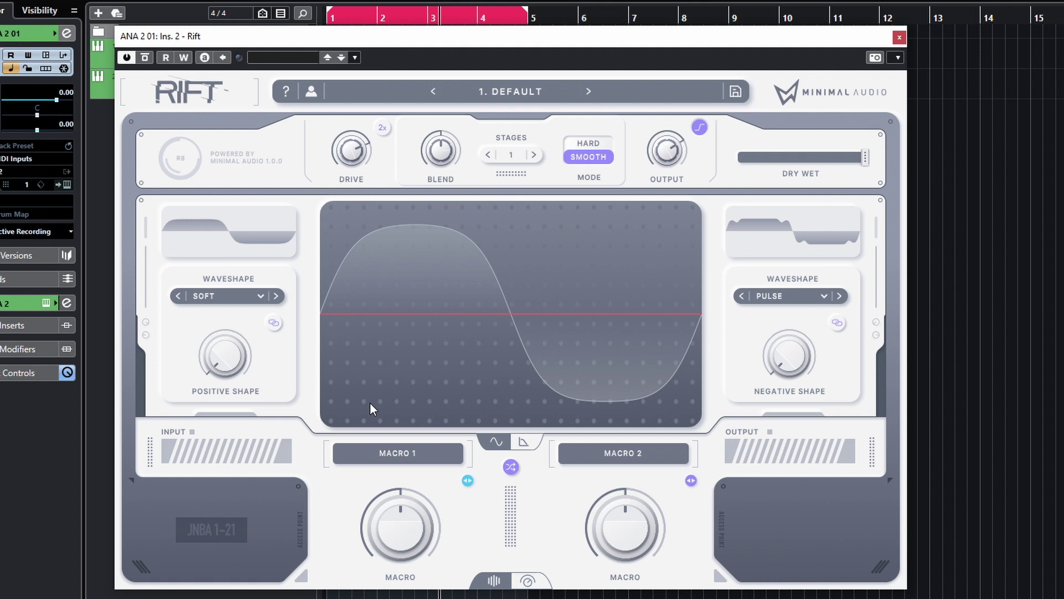
pyautogui.click(820, 298)
pyautogui.moveTo(805, 331)
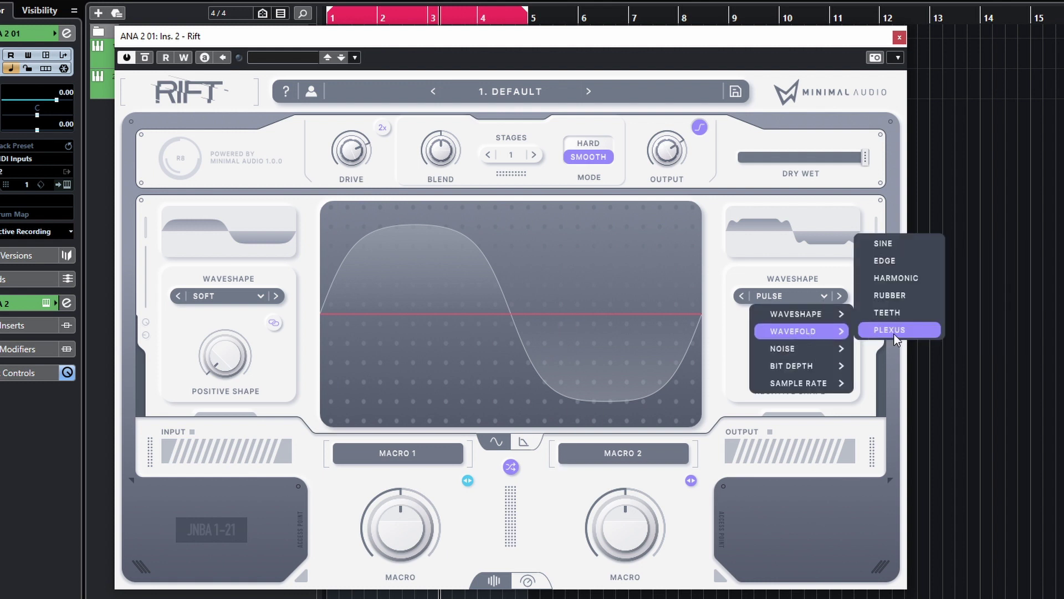
pyautogui.click(890, 314)
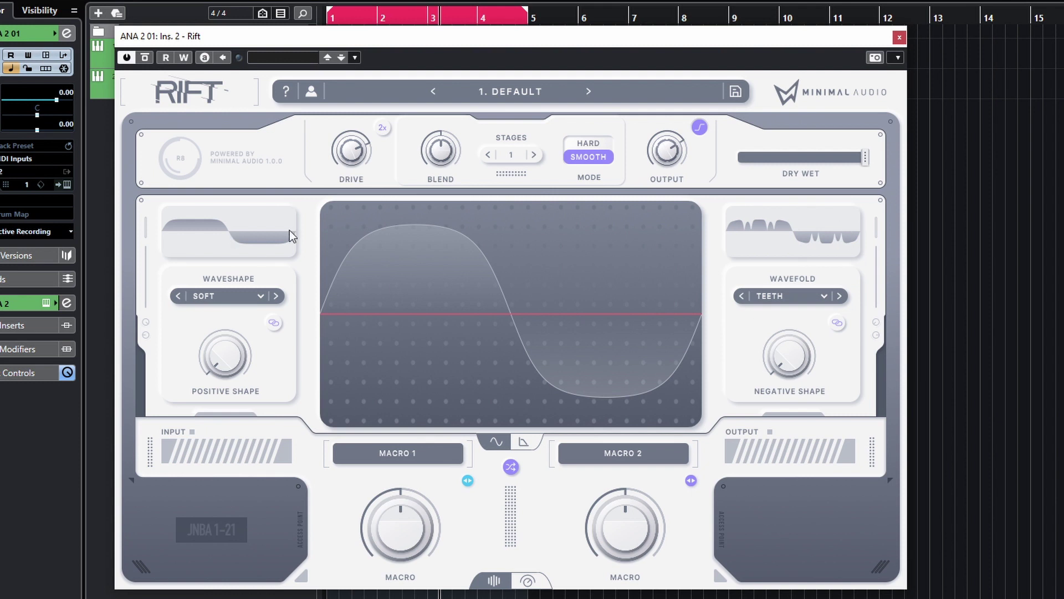
pyautogui.click(254, 296)
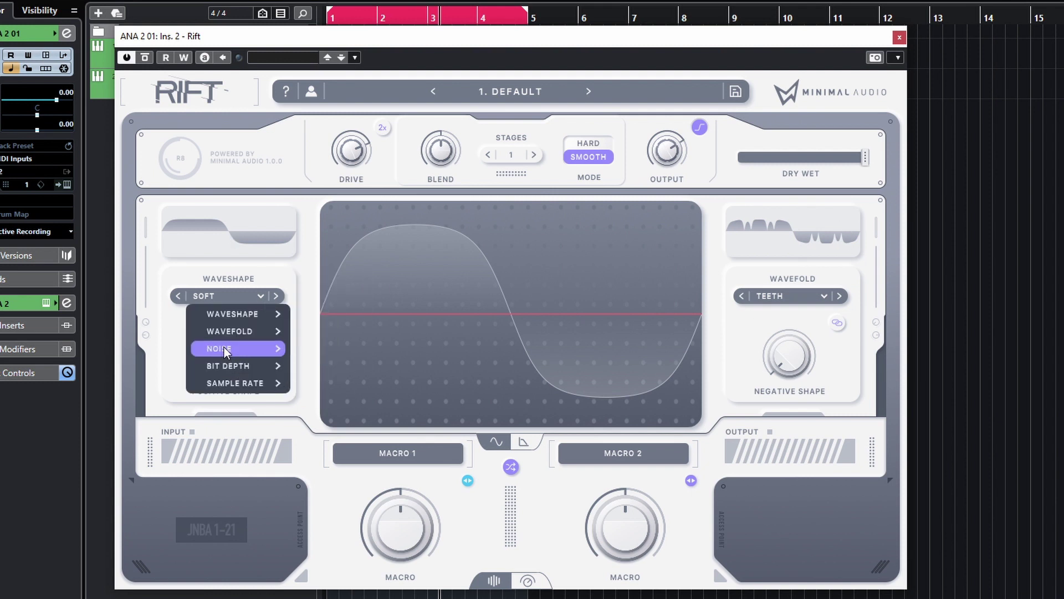
pyautogui.click(327, 313)
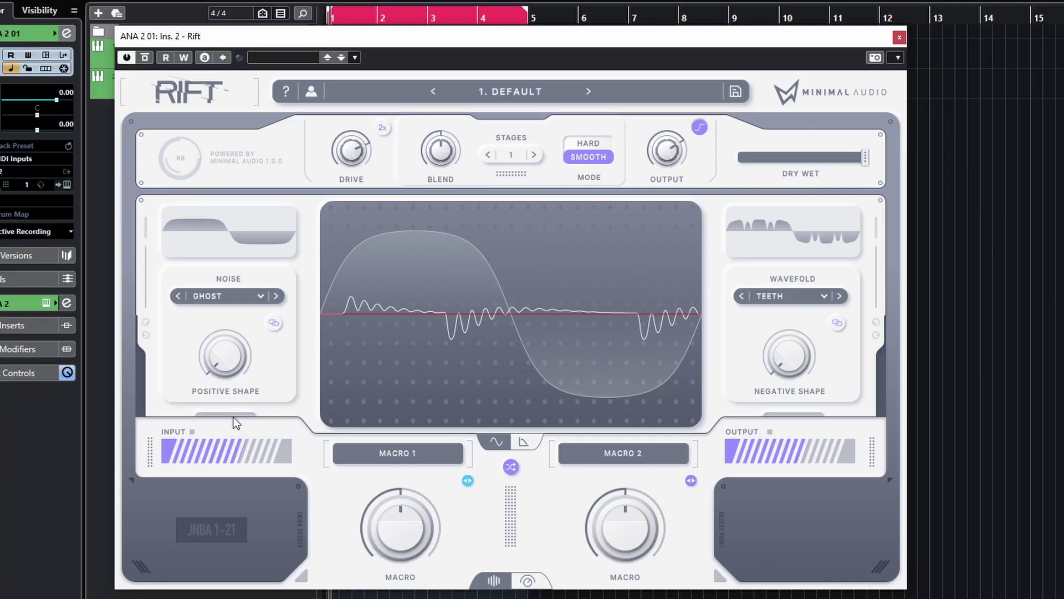
# Step: Raise the positive noise amount to 0.75 and the negative wavefold amount to 0.39
pyautogui.moveTo(197, 354); pyautogui.dragTo(242, 359)
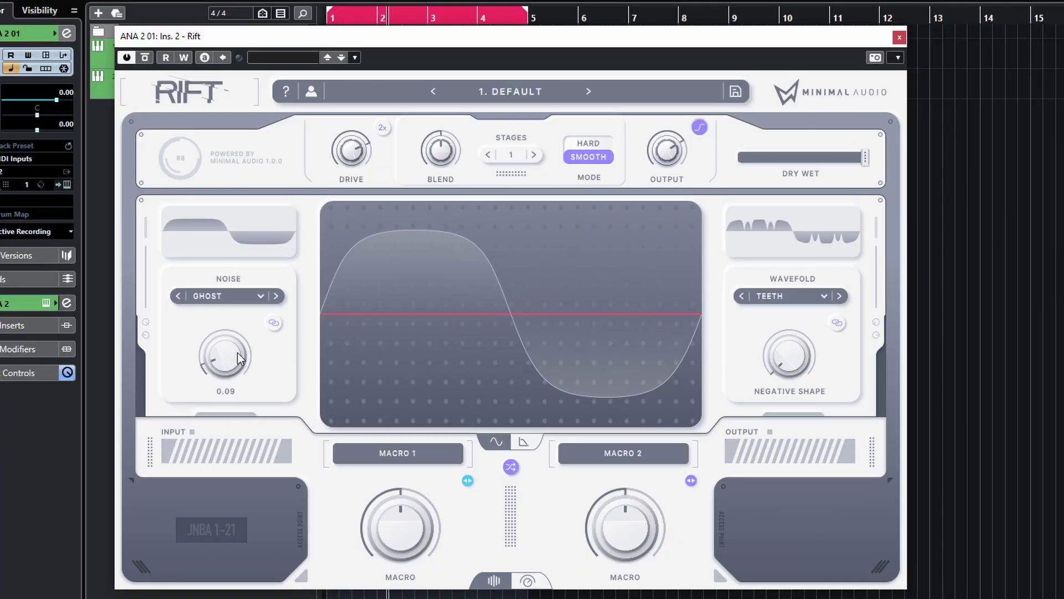
pyautogui.moveTo(224, 365); pyautogui.dragTo(202, 317)
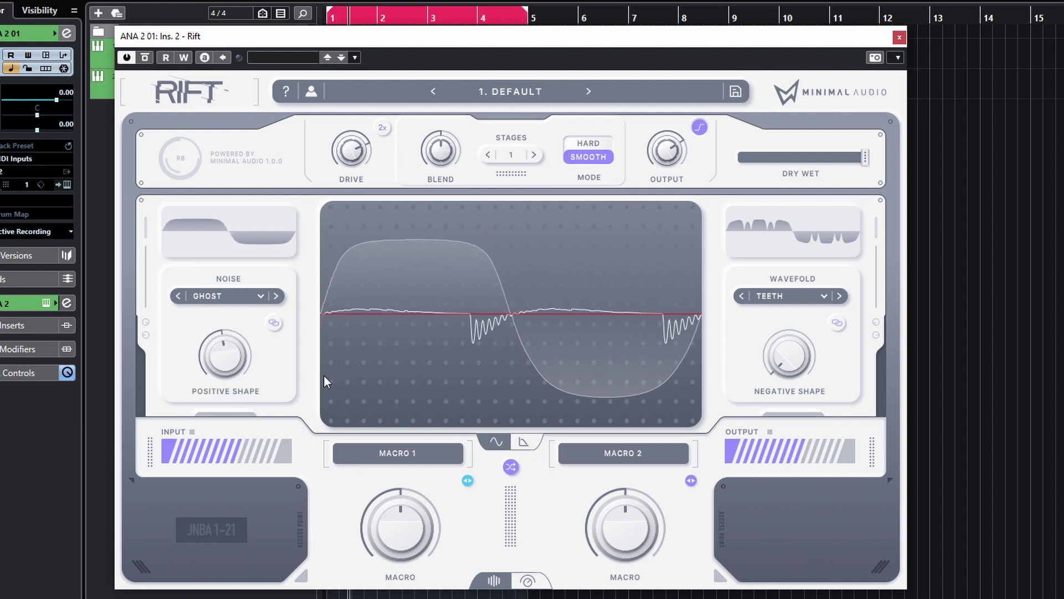
pyautogui.moveTo(804, 372)
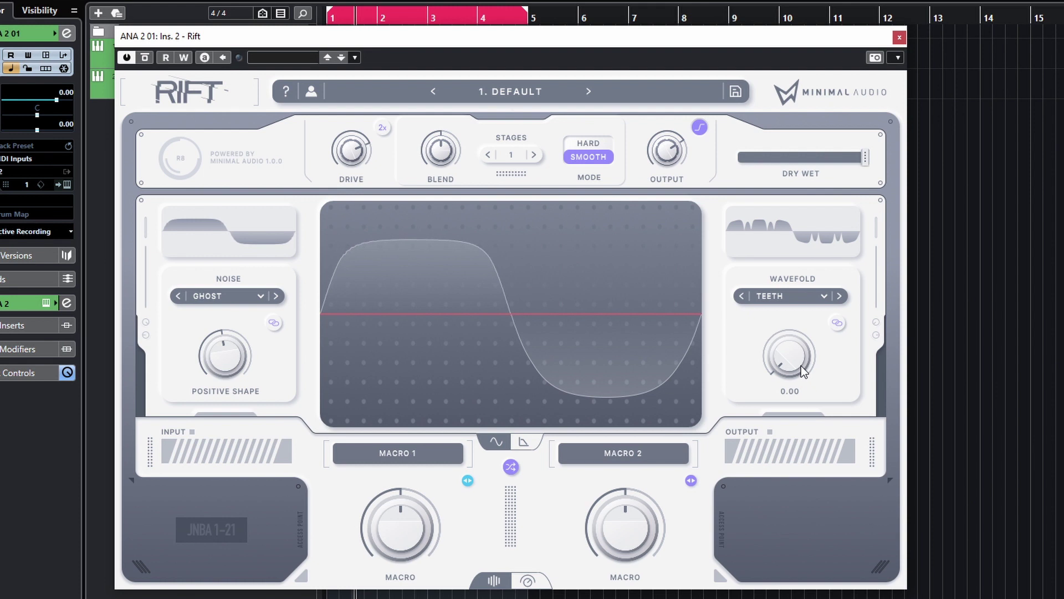
pyautogui.moveTo(793, 364); pyautogui.dragTo(800, 148)
pyautogui.moveTo(225, 355); pyautogui.dragTo(270, 200)
# Step: Step the positive-side distortion past Noise Retro to Bit Depth Quant
pyautogui.click(275, 295)
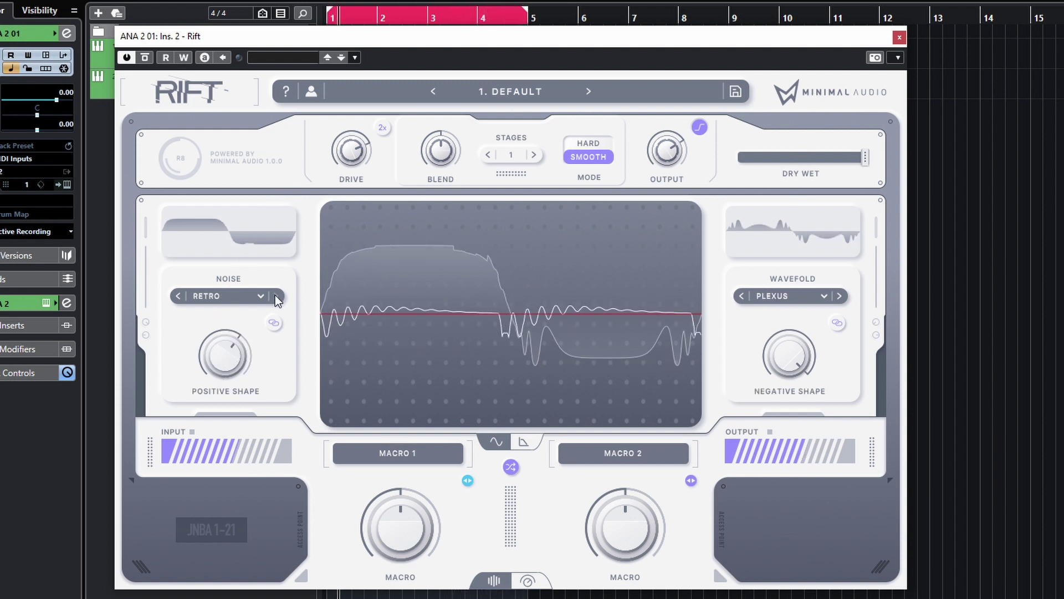
pyautogui.click(274, 295)
pyautogui.click(275, 295)
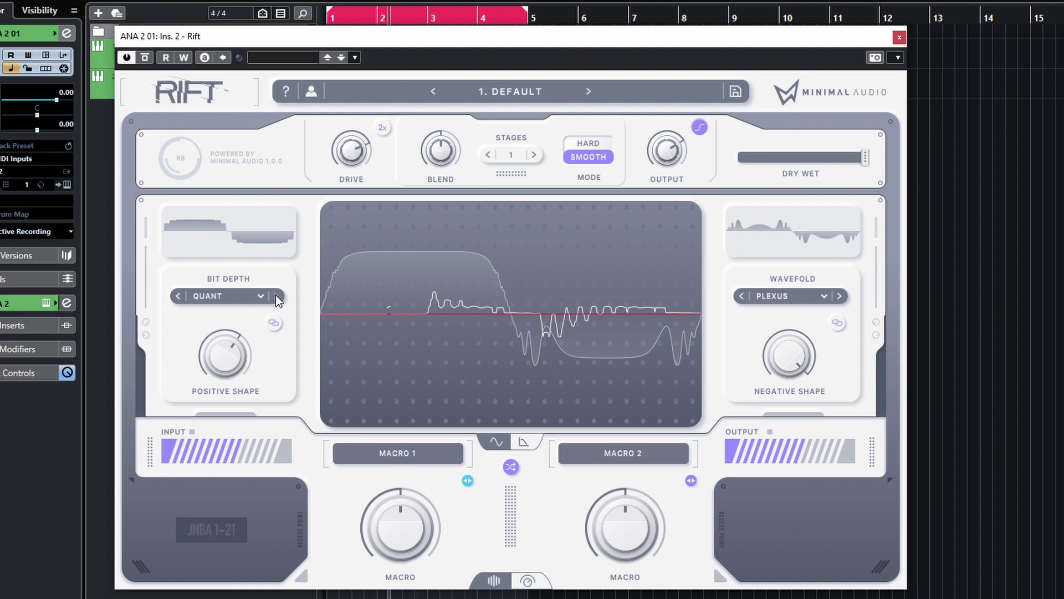
# Step: Lower the positive shape amount to 0.48 and raise the distortion stages to 6
pyautogui.moveTo(230, 352); pyautogui.dragTo(248, 384)
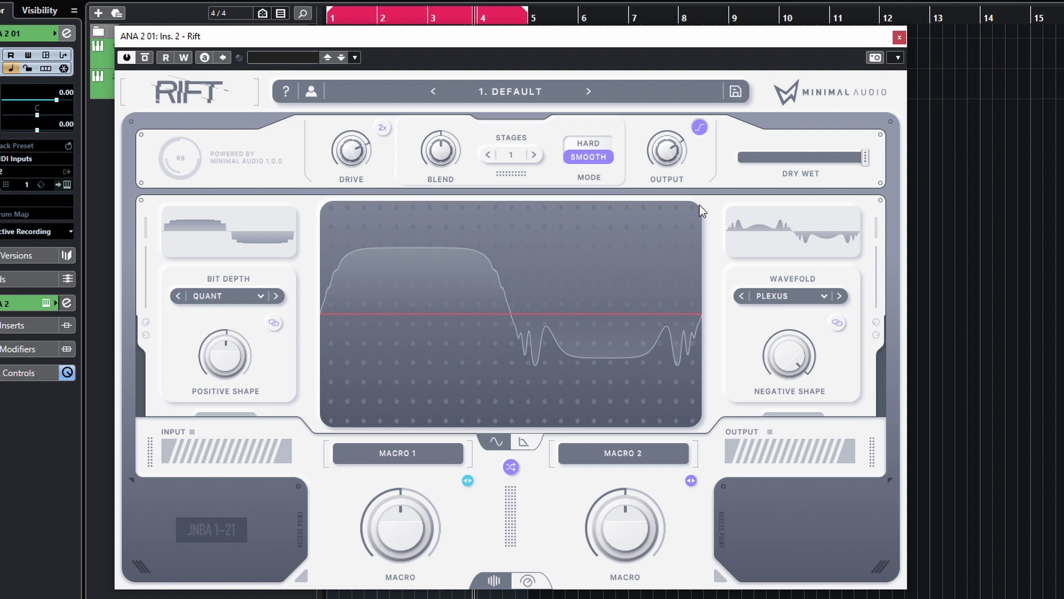
pyautogui.click(536, 158)
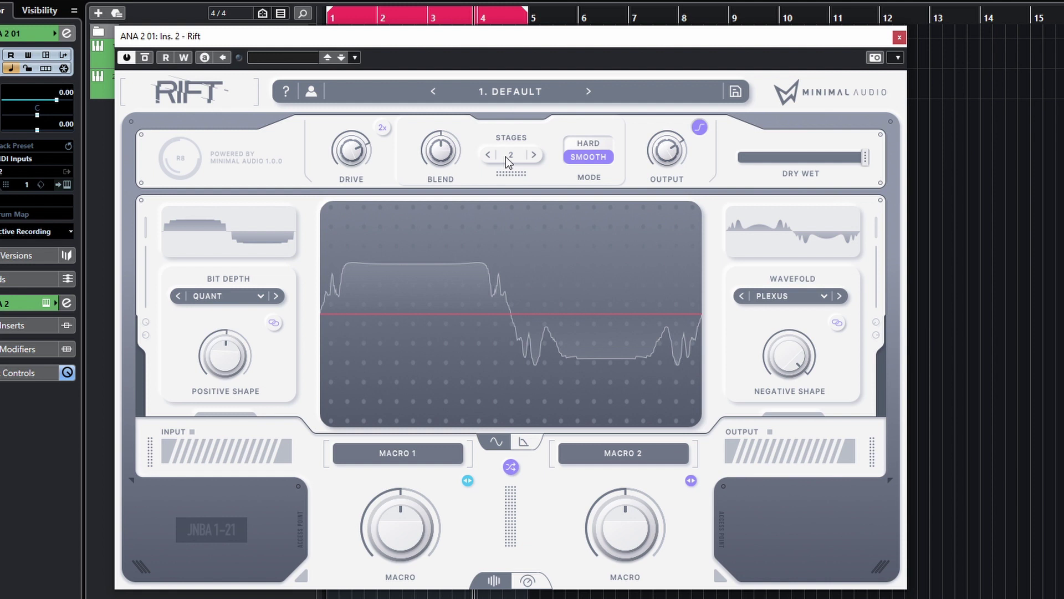
pyautogui.click(535, 155)
pyautogui.click(535, 156)
pyautogui.click(534, 155)
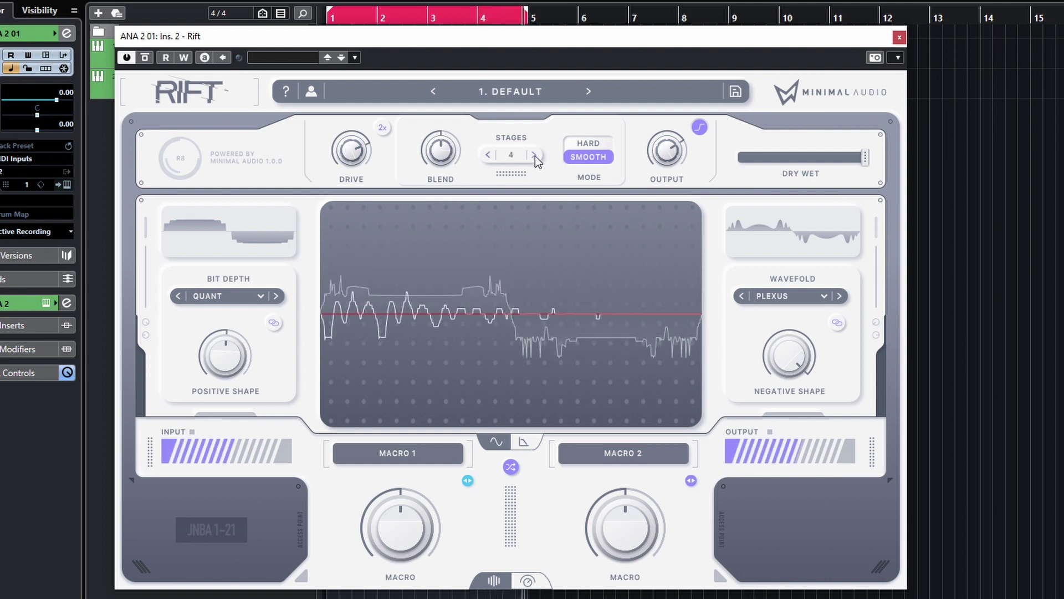
pyautogui.click(534, 156)
pyautogui.click(534, 155)
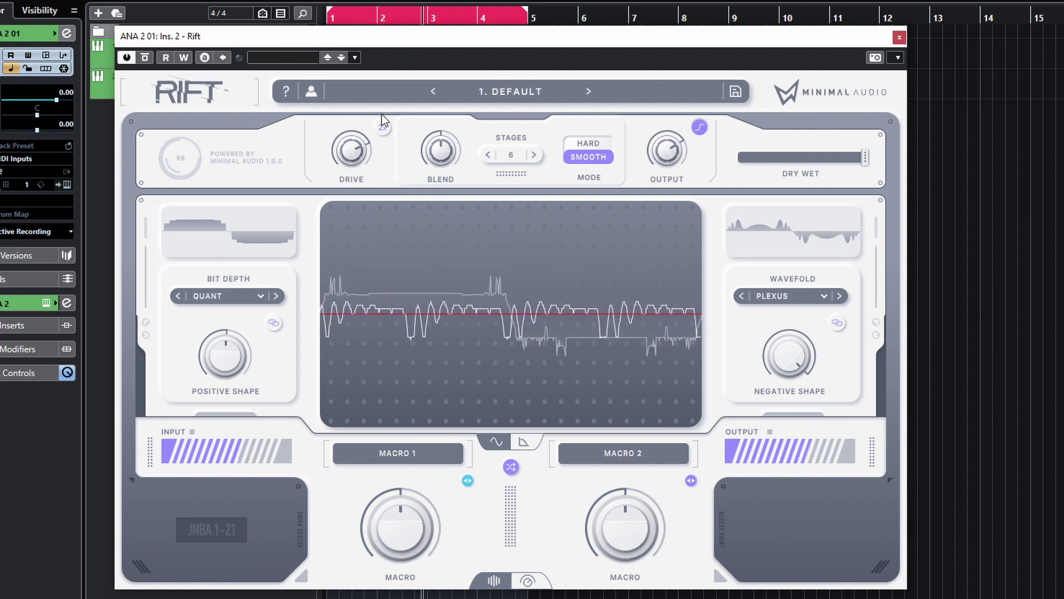
# Step: Push Drive up to about 18.7 dB with the 2x boost switched on
pyautogui.moveTo(356, 157)
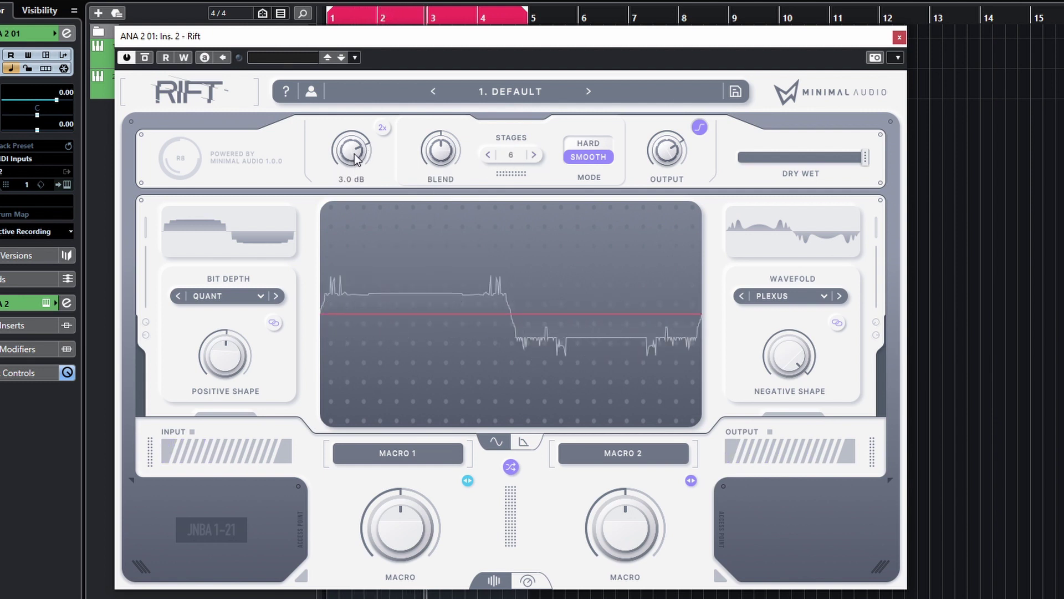
pyautogui.moveTo(356, 157)
pyautogui.mouseDown()
pyautogui.moveTo(361, 109)
pyautogui.moveTo(351, 136)
pyautogui.moveTo(363, 145)
pyautogui.mouseUp()
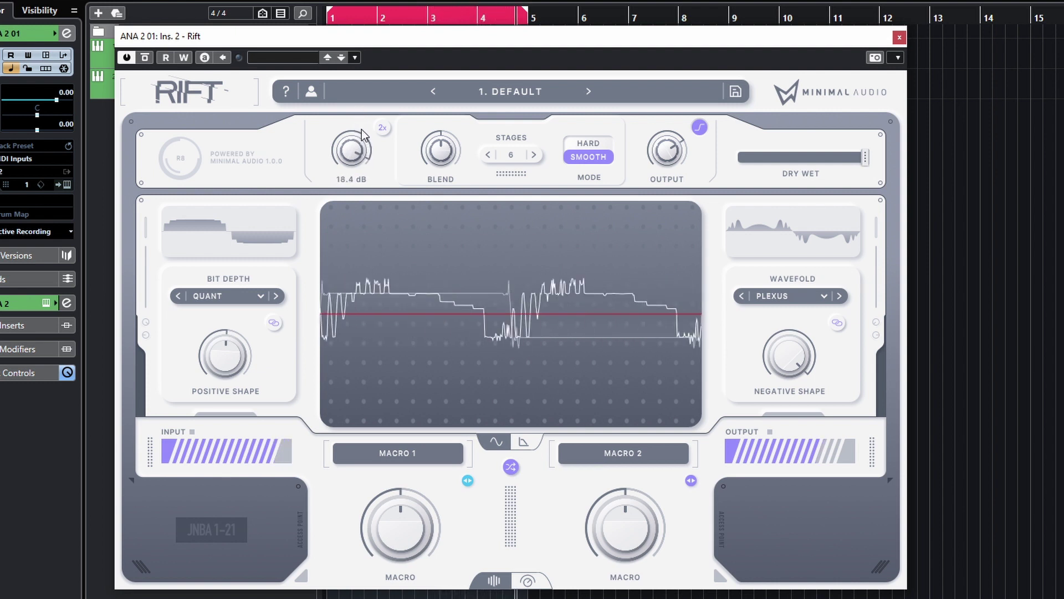
pyautogui.click(382, 127)
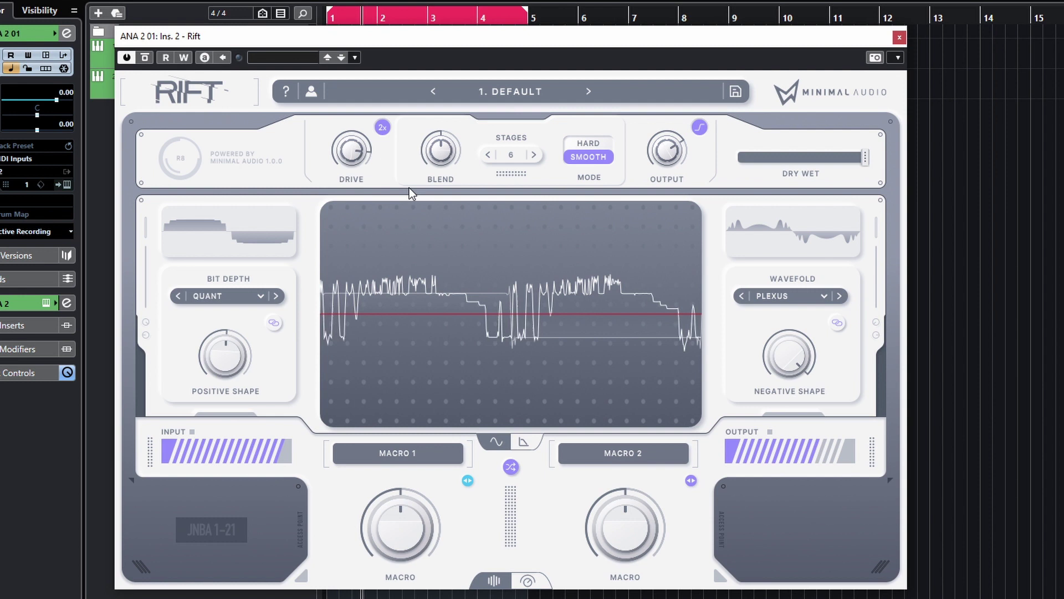
pyautogui.moveTo(351, 151); pyautogui.dragTo(345, 166)
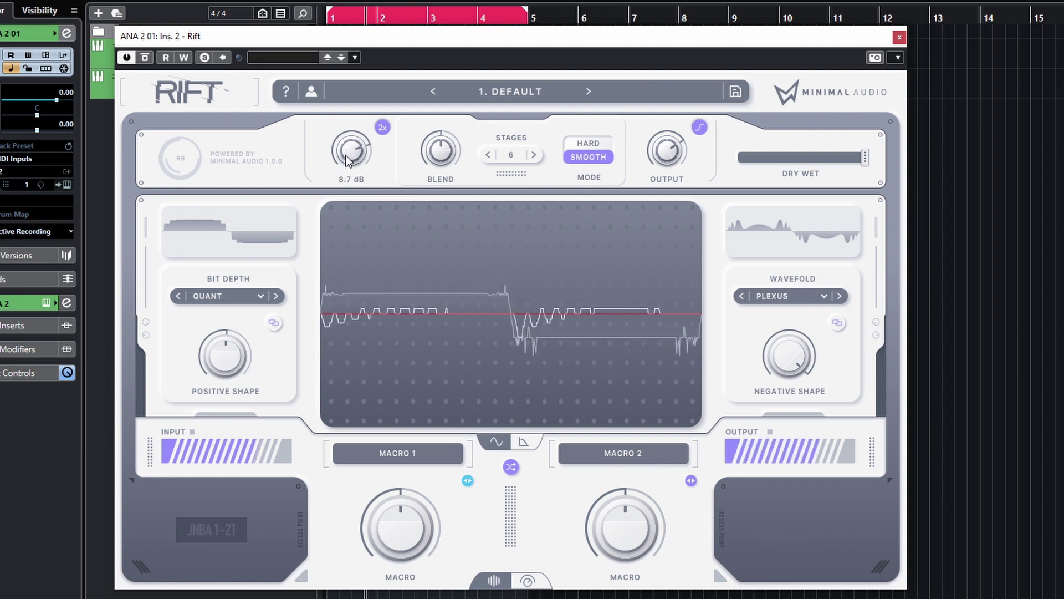
pyautogui.click(383, 129)
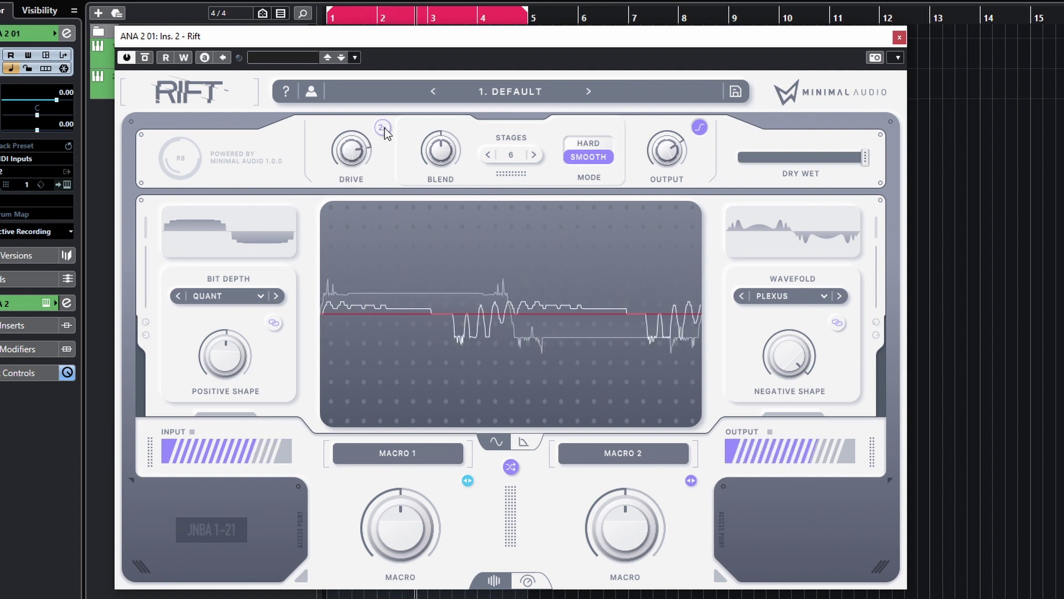
pyautogui.click(381, 129)
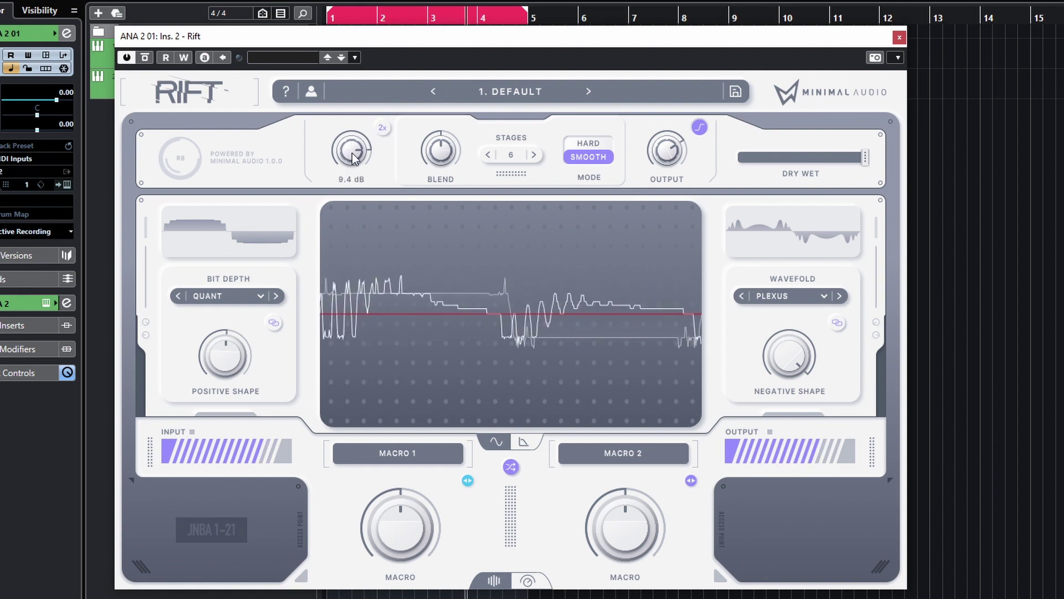
pyautogui.moveTo(365, 151)
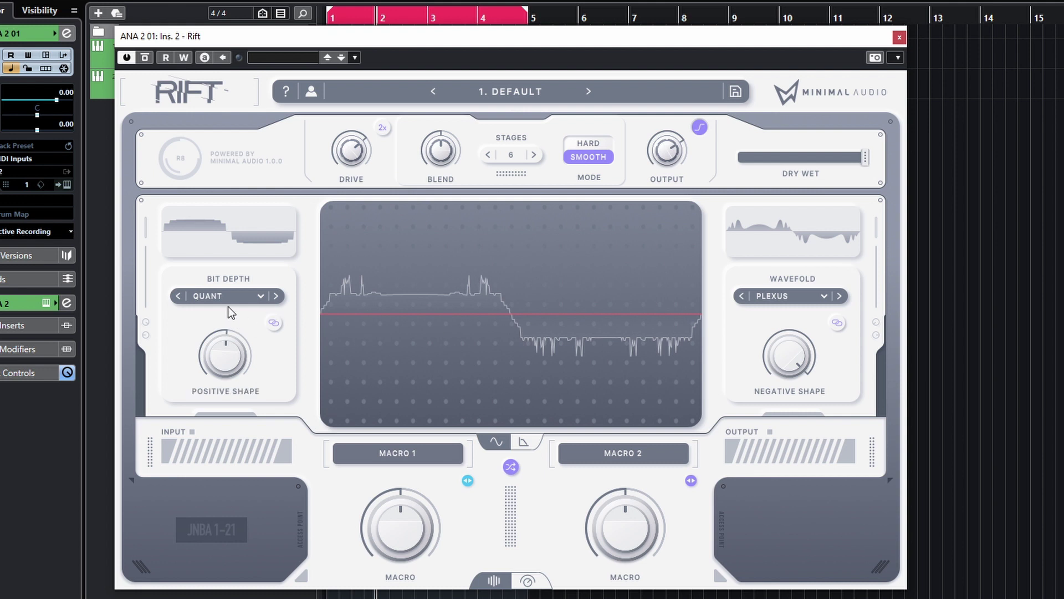
# Step: Sweep Blend from -1.00 upward to around 0.73 and ease the positive shape to 0.44
pyautogui.moveTo(443, 148); pyautogui.dragTo(480, 160)
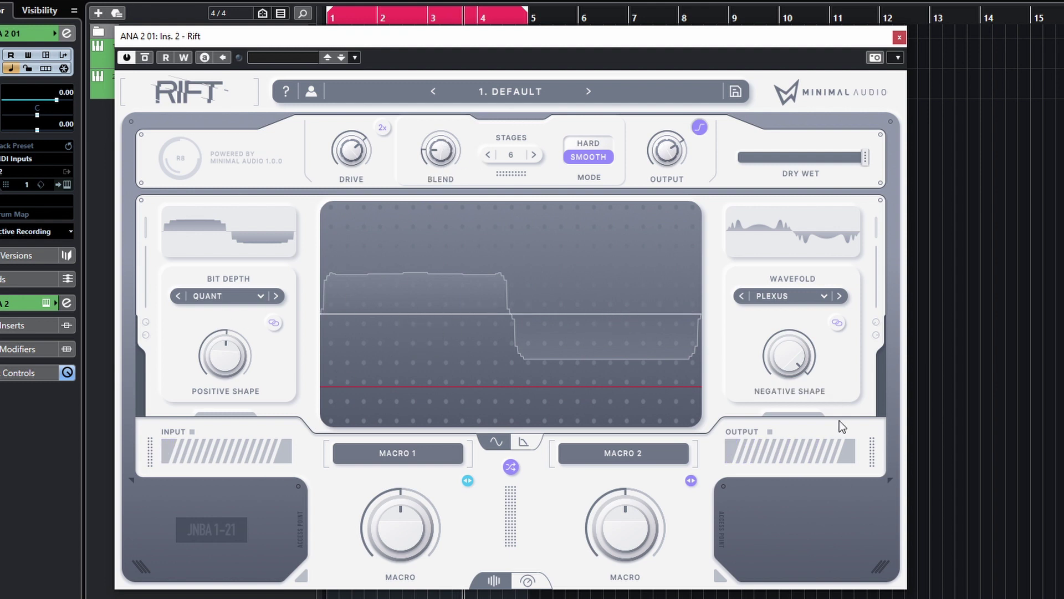
pyautogui.moveTo(837, 394)
pyautogui.moveTo(449, 156); pyautogui.dragTo(477, 48)
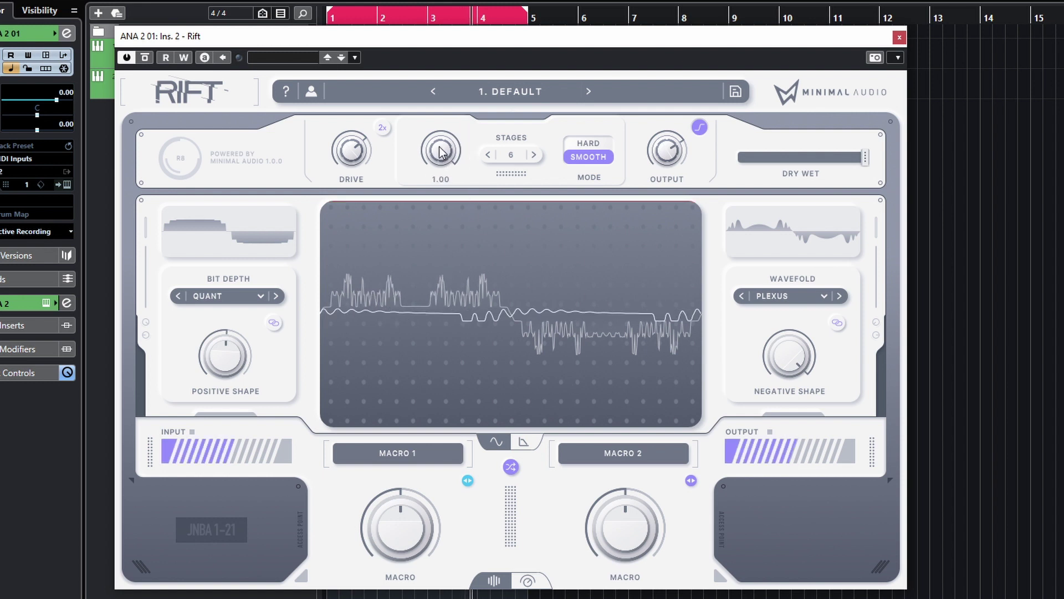
pyautogui.moveTo(450, 154)
pyautogui.mouseDown()
pyautogui.moveTo(449, 237)
pyautogui.moveTo(463, 284)
pyautogui.moveTo(455, 160)
pyautogui.mouseUp()
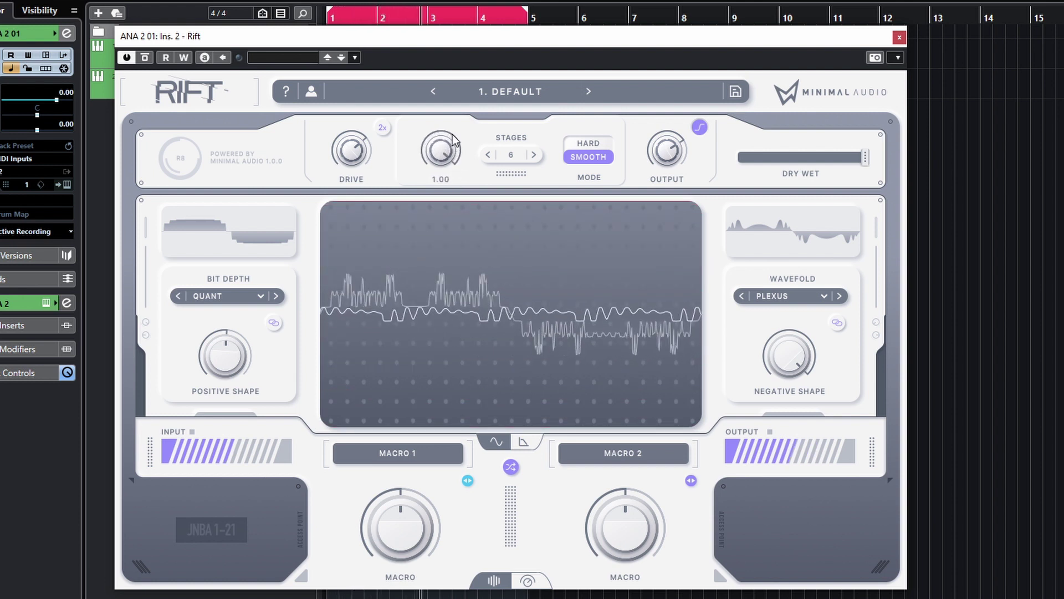
pyautogui.moveTo(261, 354); pyautogui.dragTo(244, 362)
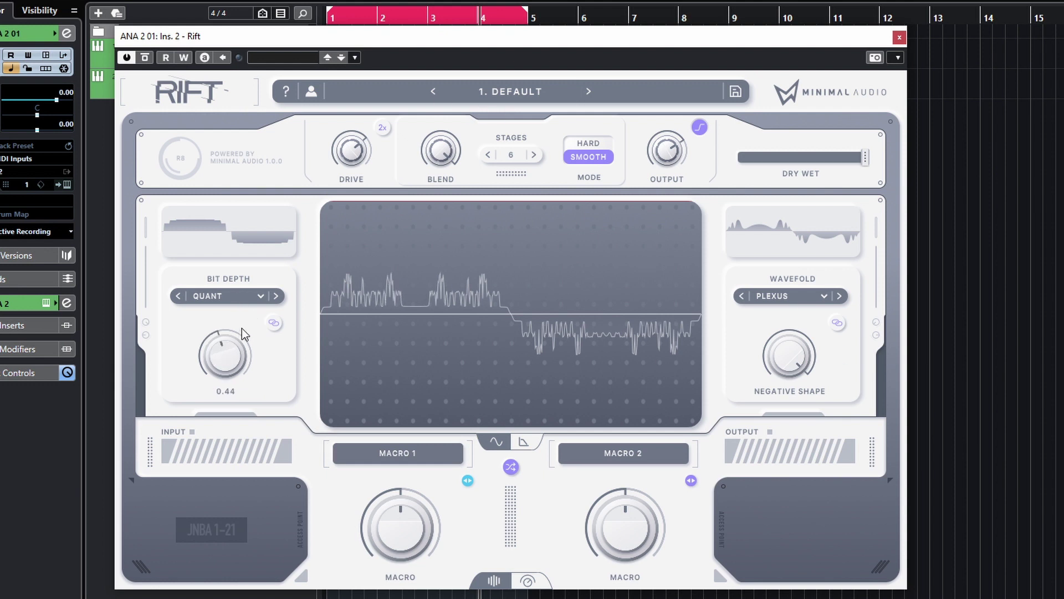
# Step: Set the positive shape to Waveshape Growl and turn up its amount
pyautogui.click(261, 300)
pyautogui.moveTo(267, 315)
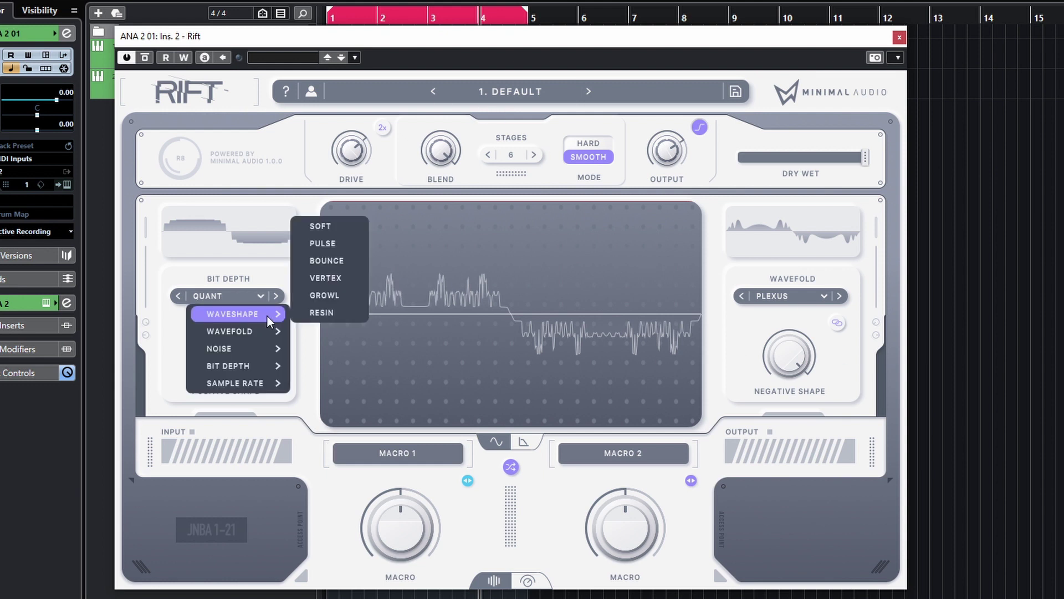
pyautogui.click(323, 296)
pyautogui.moveTo(235, 363); pyautogui.dragTo(240, 339)
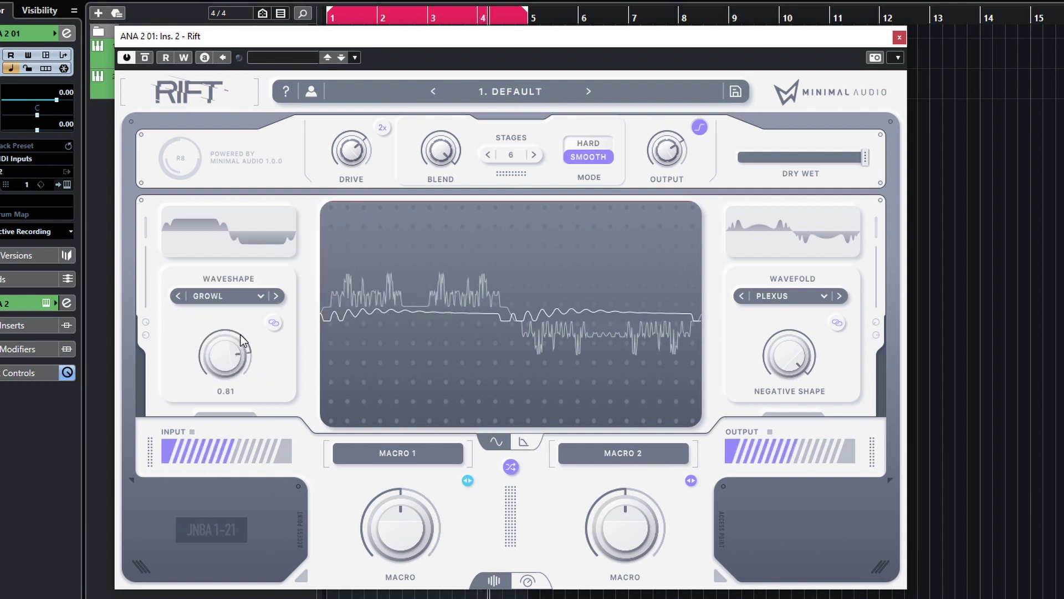
# Step: Audition negative-side modes, settling on Wavefold Rubber with amount 0.66
pyautogui.moveTo(804, 354); pyautogui.dragTo(799, 387)
pyautogui.click(838, 296)
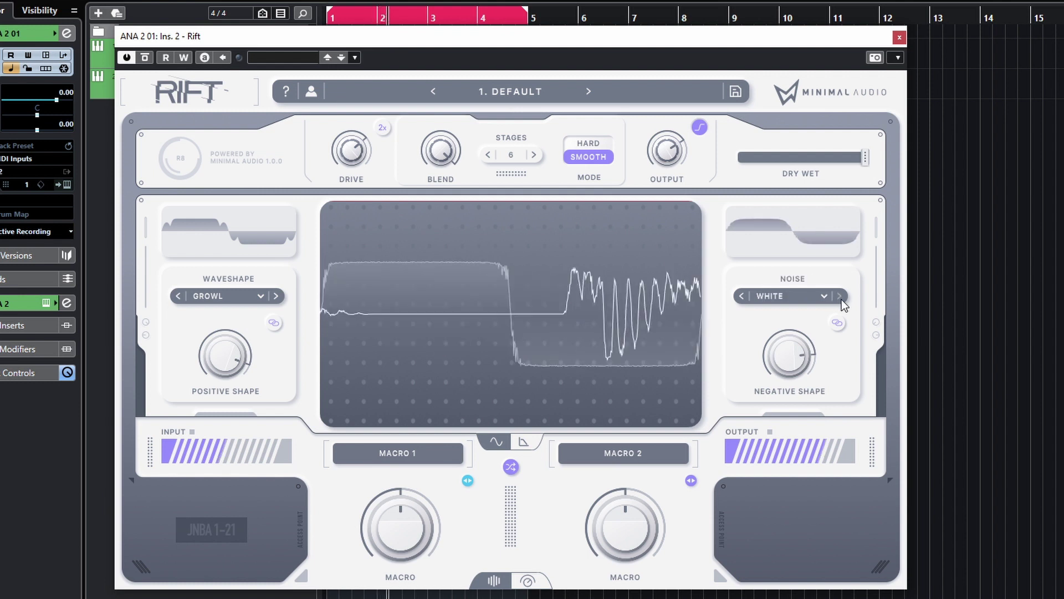
pyautogui.click(840, 298)
pyautogui.click(742, 296)
pyautogui.click(742, 296)
pyautogui.click(742, 296)
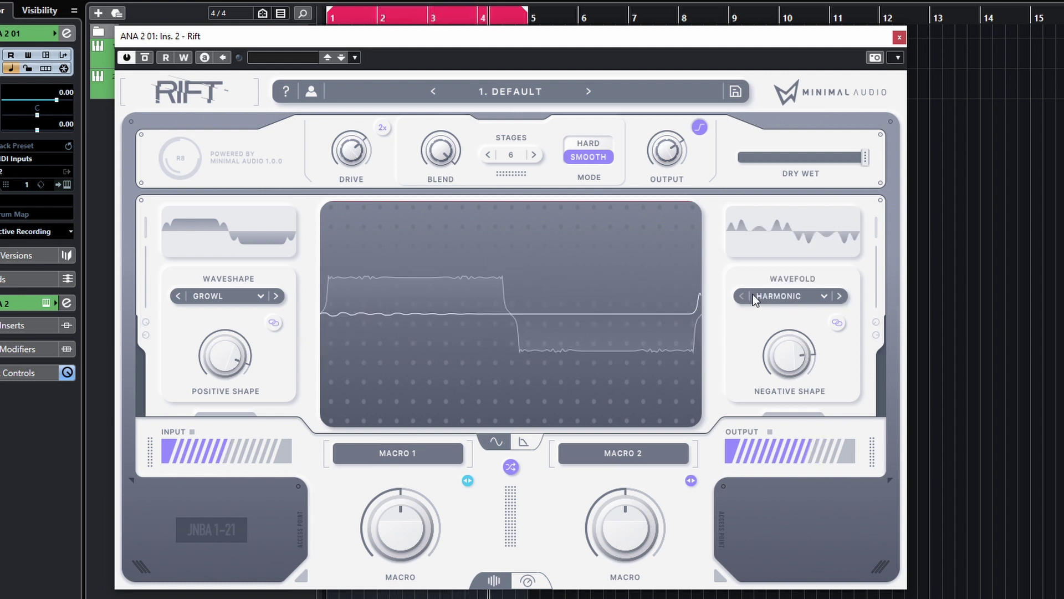
pyautogui.click(742, 296)
pyautogui.moveTo(789, 363); pyautogui.dragTo(787, 382)
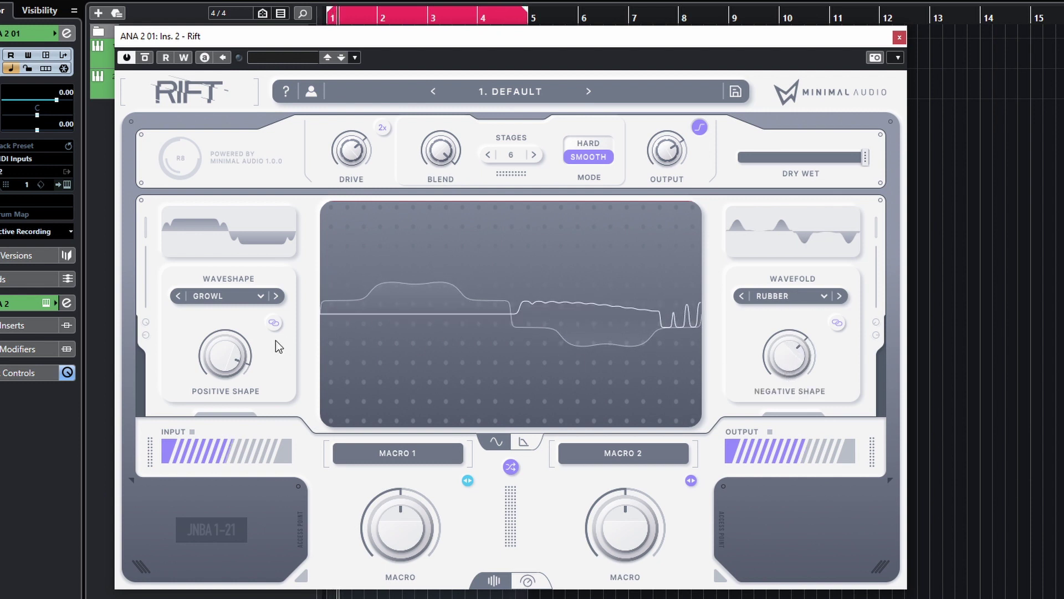
# Step: Switch the positive shape to Resin, reduce stages to 5, set Drive near 0 dB, and stop playback
pyautogui.click(276, 296)
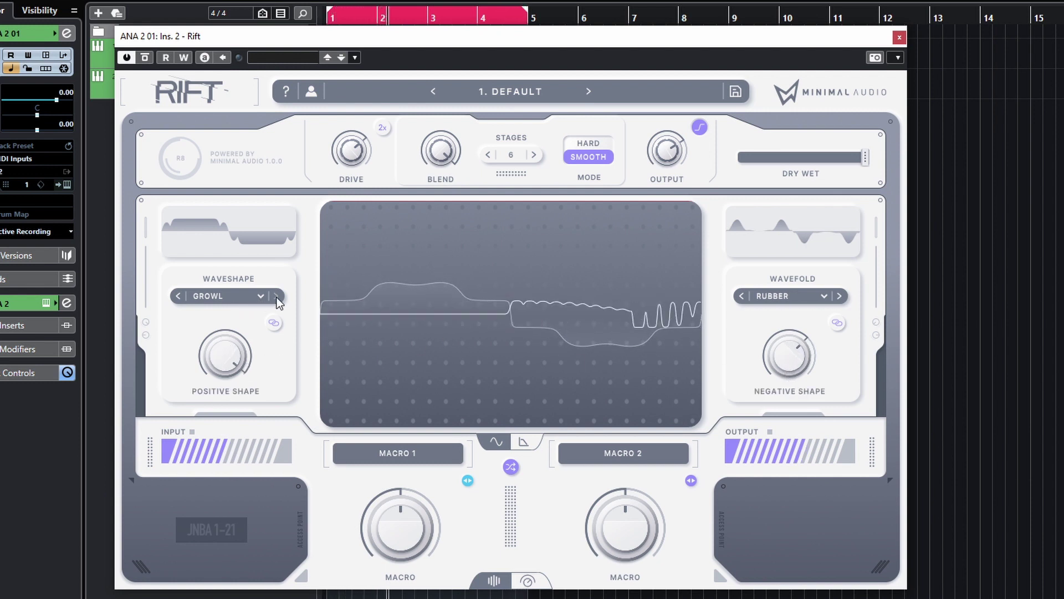
pyautogui.moveTo(226, 352)
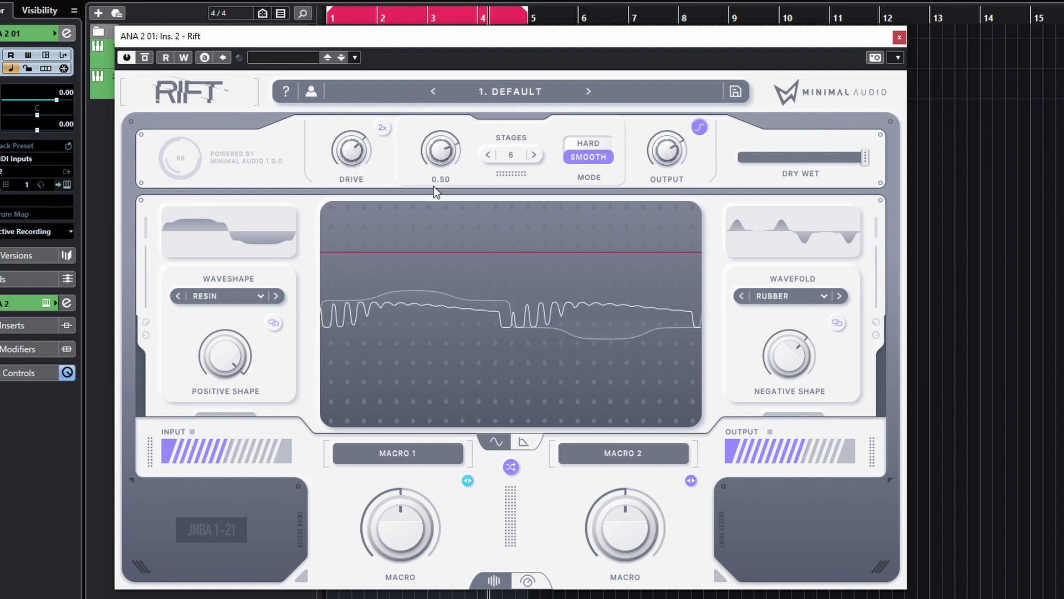
pyautogui.click(488, 155)
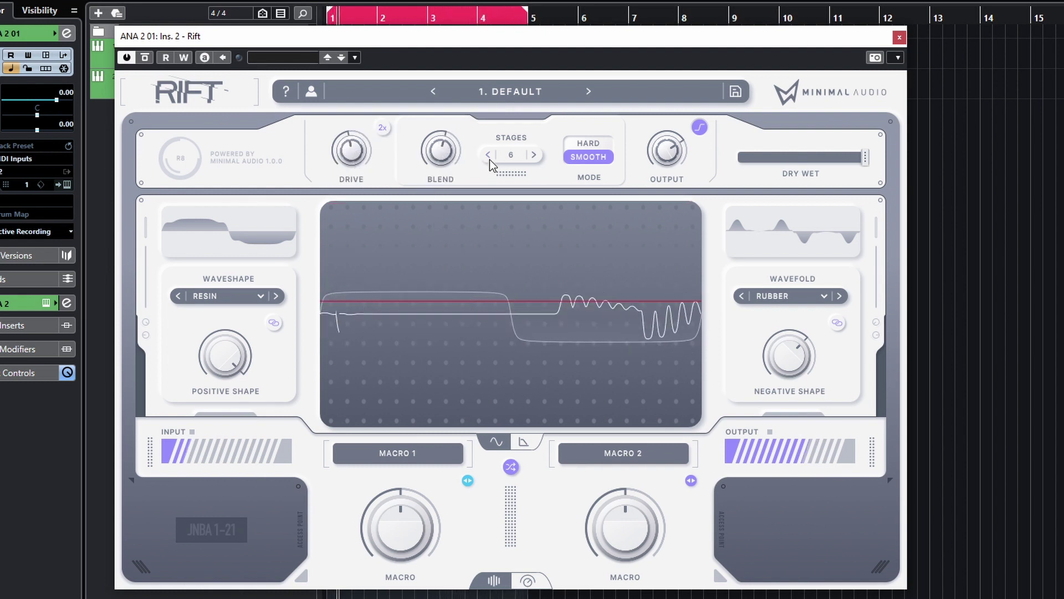
pyautogui.moveTo(381, 152); pyautogui.dragTo(350, 157)
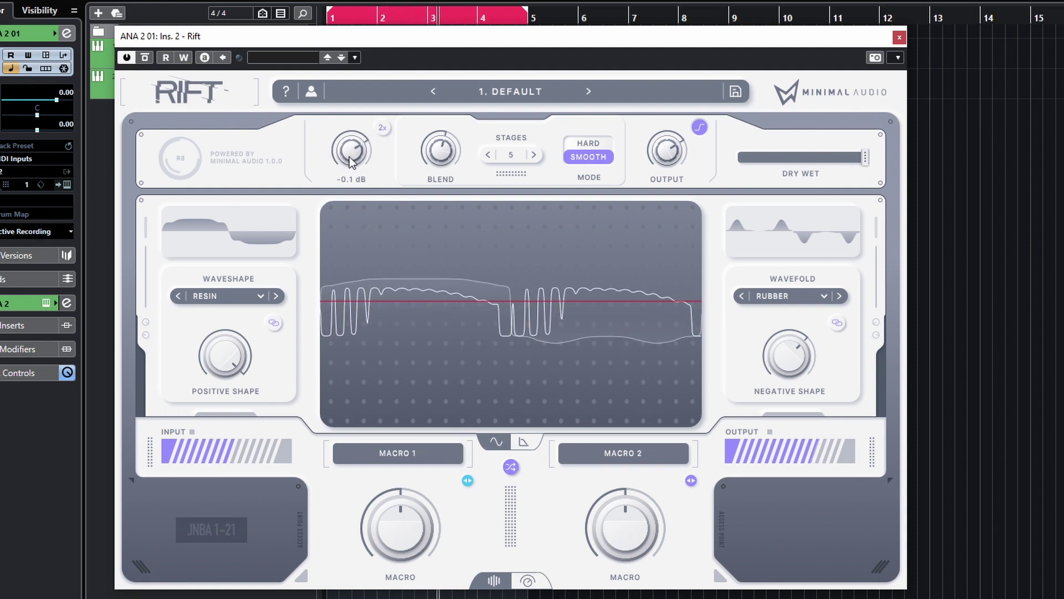
pyautogui.press('space')
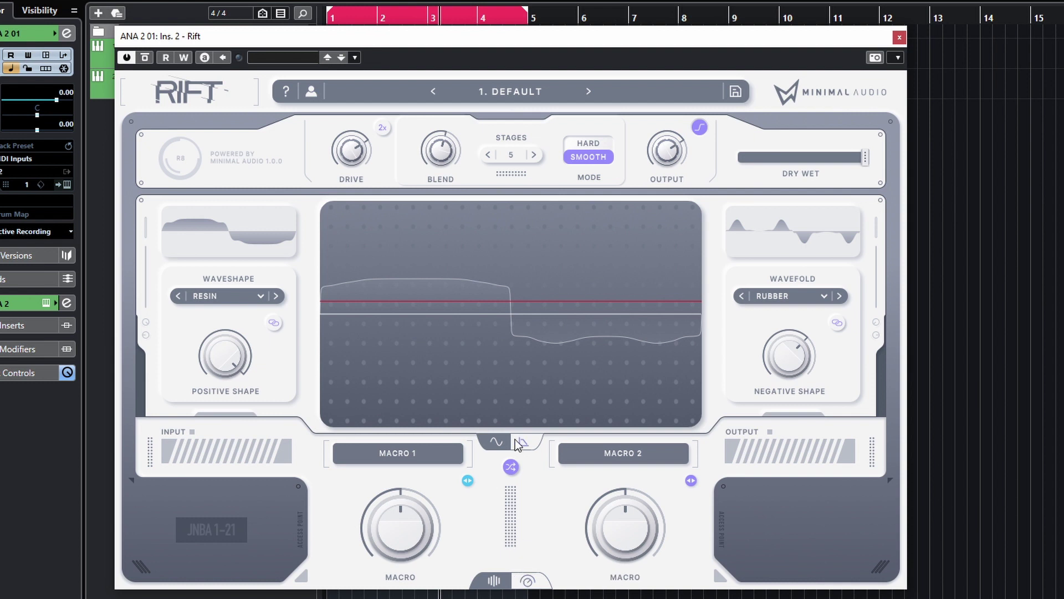
# Step: Toggle Rift between compact and full views, ending on the full advanced layout
pyautogui.click(527, 581)
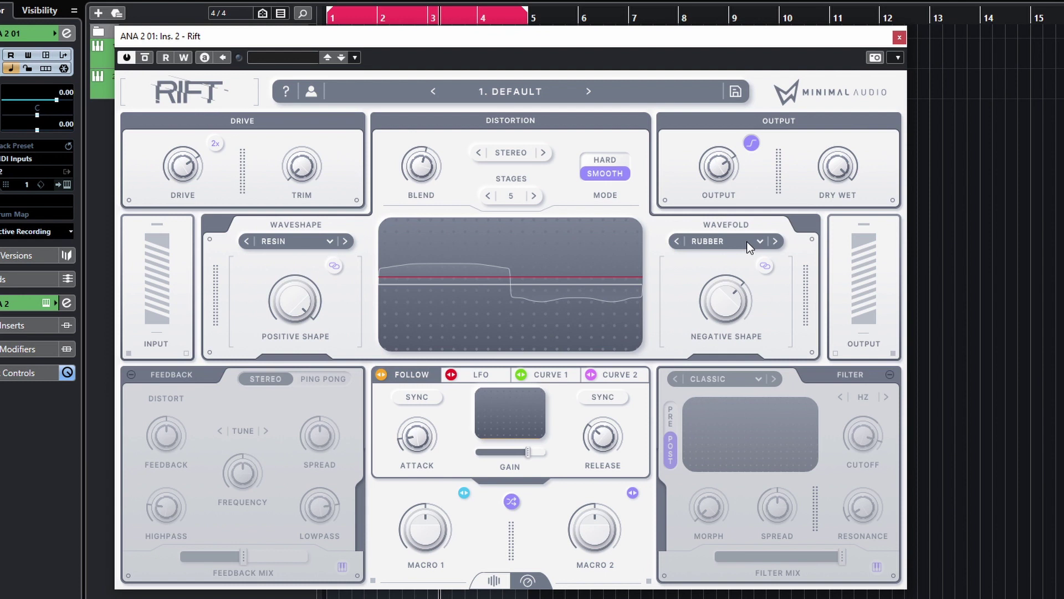
pyautogui.click(493, 581)
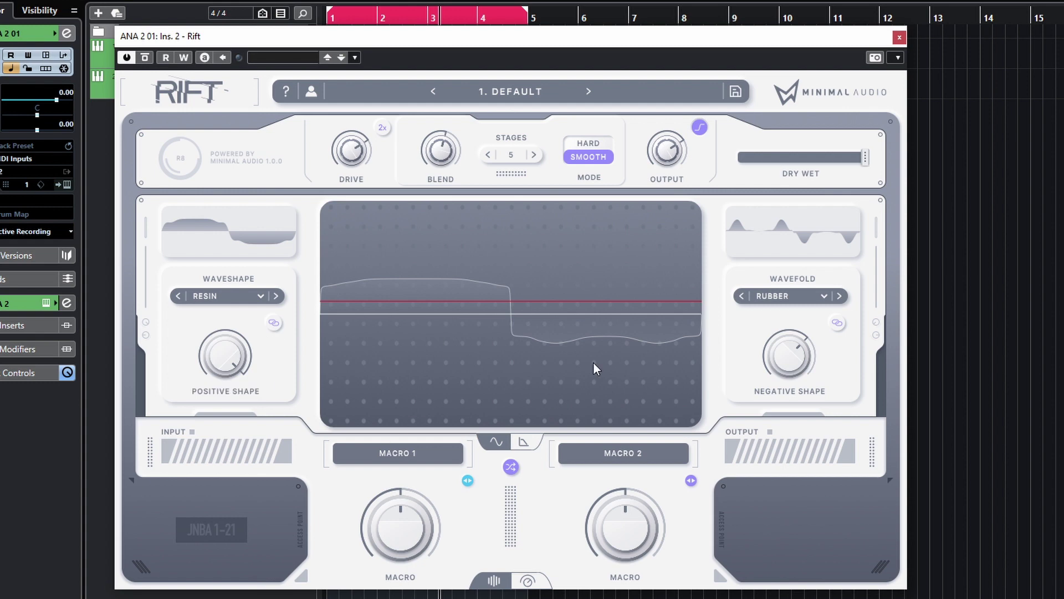
pyautogui.click(527, 580)
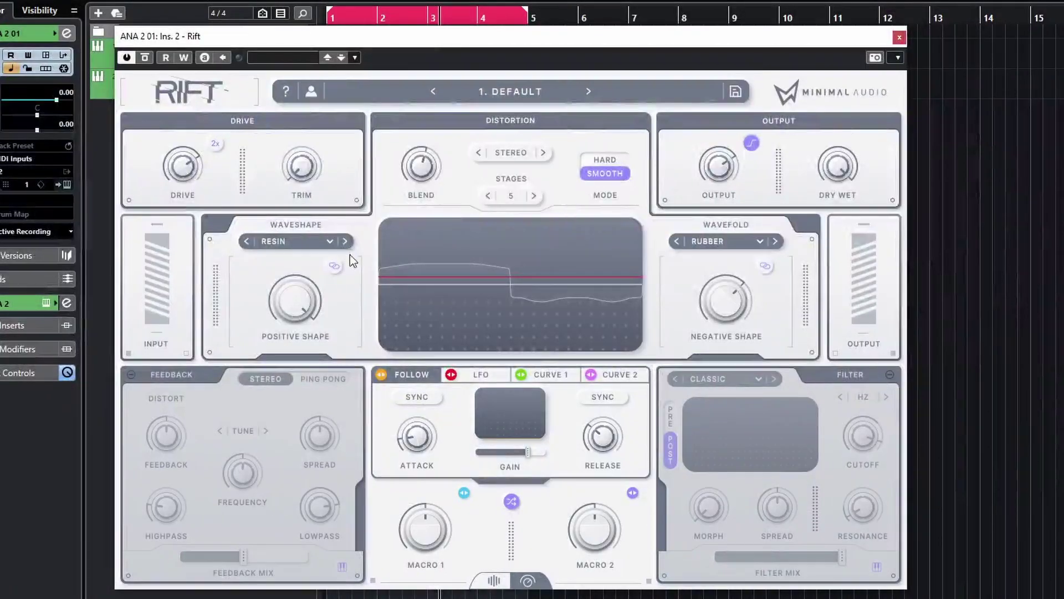
pyautogui.click(493, 581)
pyautogui.click(527, 580)
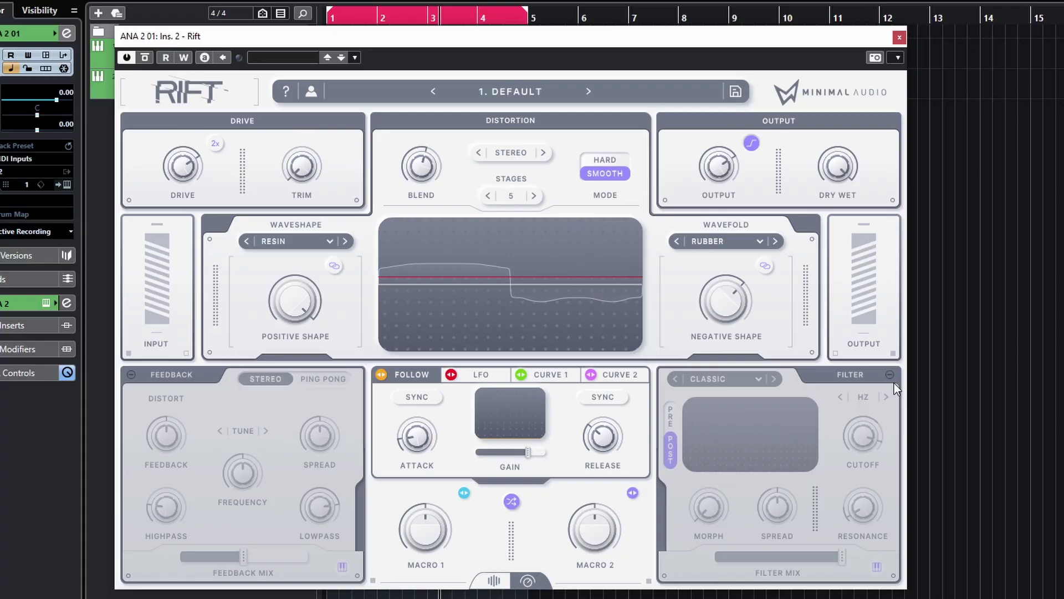
# Step: Switch on Rift's filter section and lower its cutoff to about 988 Hz
pyautogui.click(890, 376)
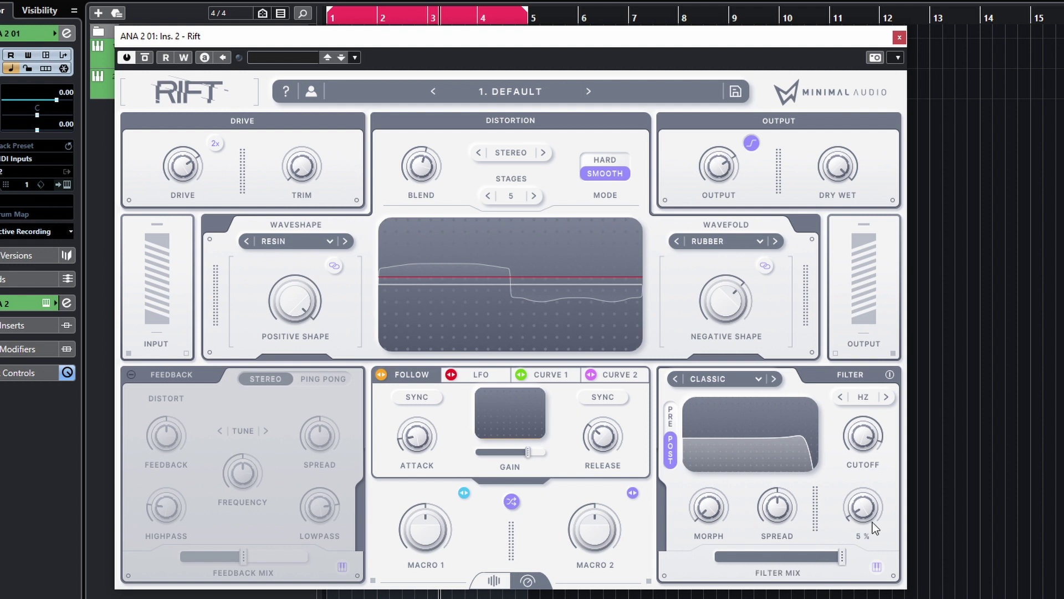
pyautogui.moveTo(854, 453); pyautogui.dragTo(887, 444)
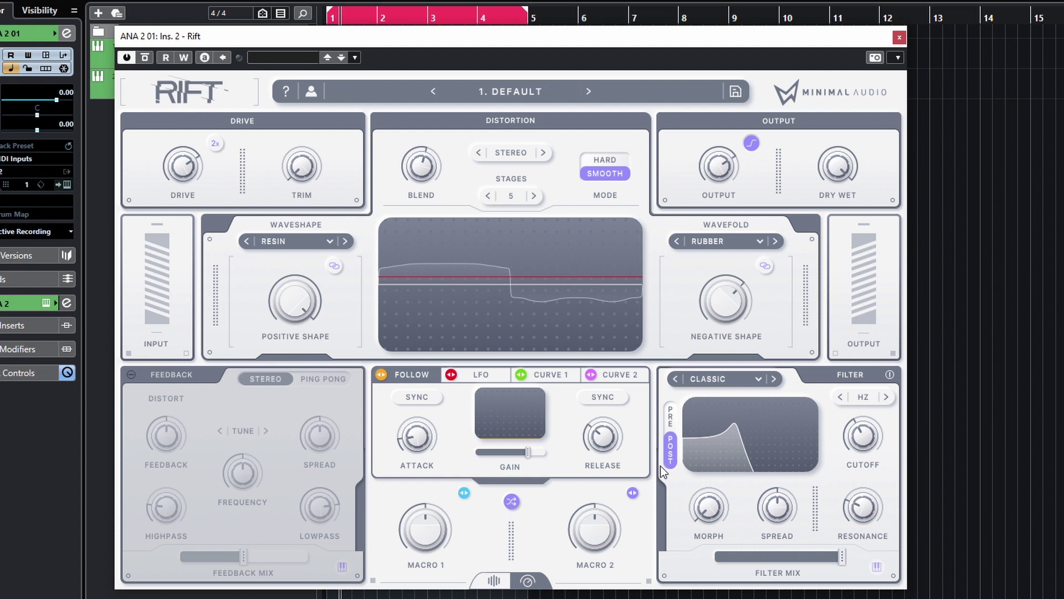
# Step: Place the filter before the distortion and raise its cutoff to about 988 Hz
pyautogui.click(670, 422)
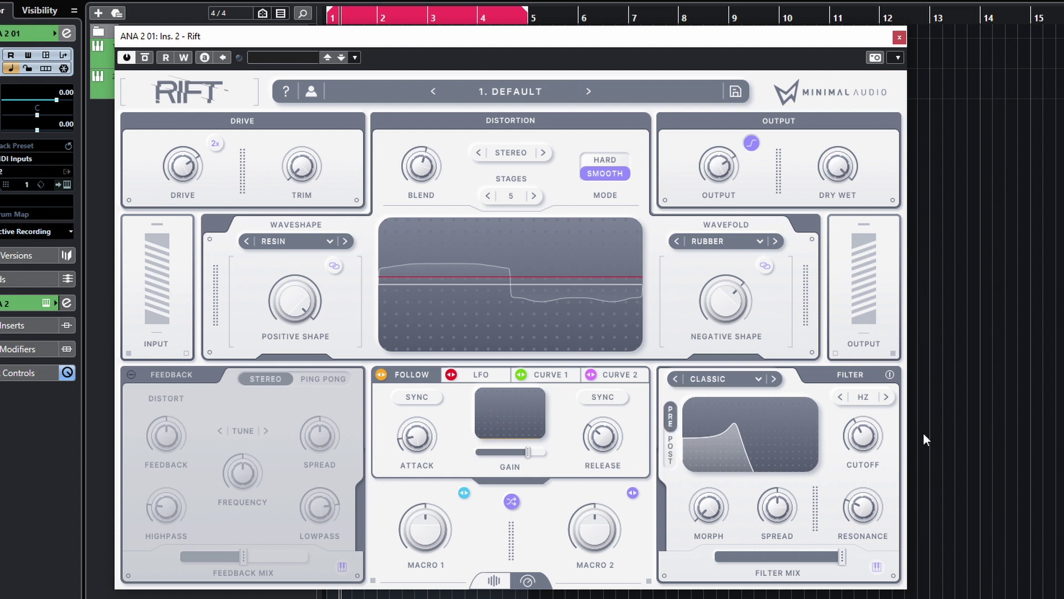
pyautogui.moveTo(870, 518)
pyautogui.moveTo(849, 436)
pyautogui.scroll(3, 882, 454)
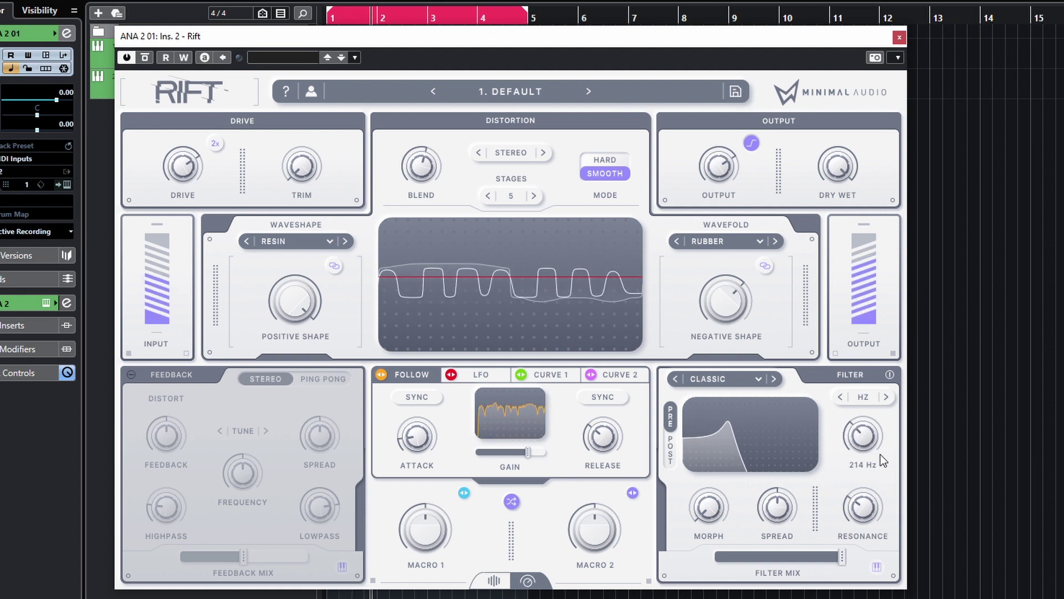
pyautogui.moveTo(883, 445)
pyautogui.mouseDown()
pyautogui.moveTo(895, 408)
pyautogui.moveTo(892, 431)
pyautogui.mouseUp()
# Step: Widen the filter spread so it forms two peaks
pyautogui.moveTo(789, 513)
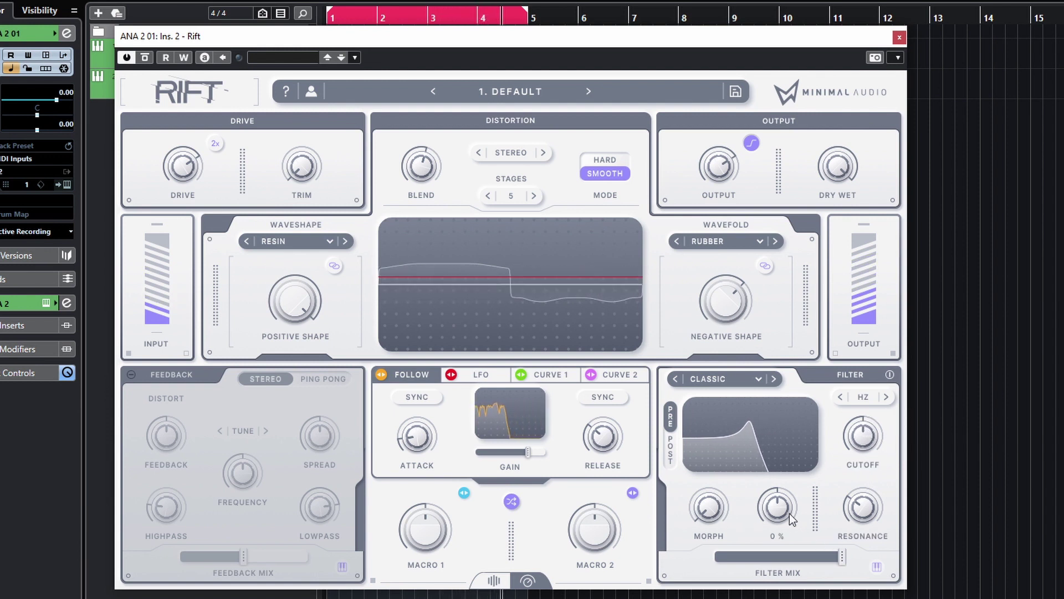
pyautogui.moveTo(784, 514); pyautogui.dragTo(783, 511)
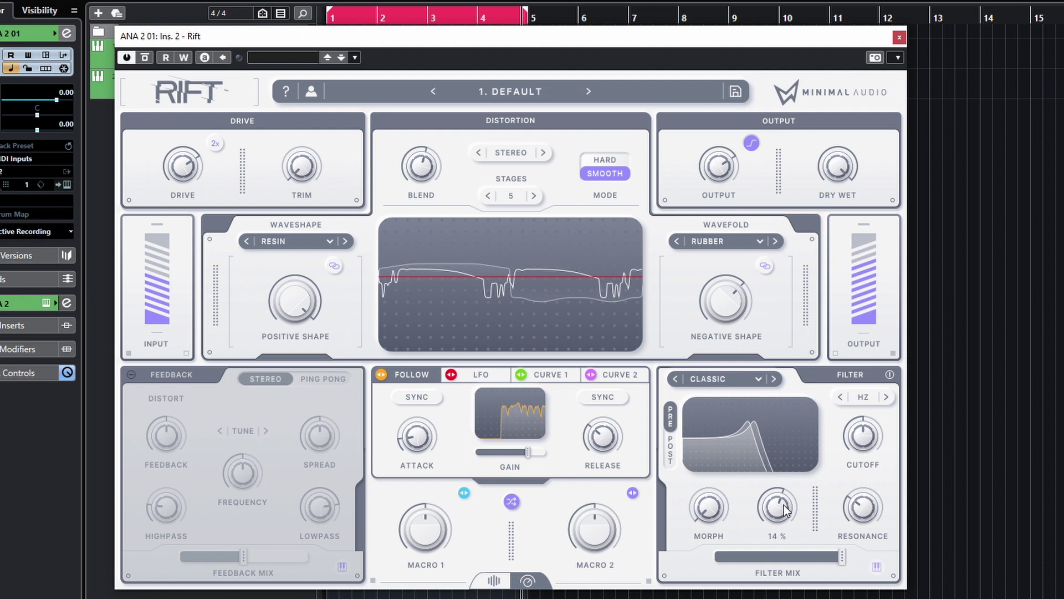
pyautogui.moveTo(786, 510)
pyautogui.mouseDown()
pyautogui.moveTo(797, 454)
pyautogui.moveTo(788, 554)
pyautogui.moveTo(789, 524)
pyautogui.mouseUp()
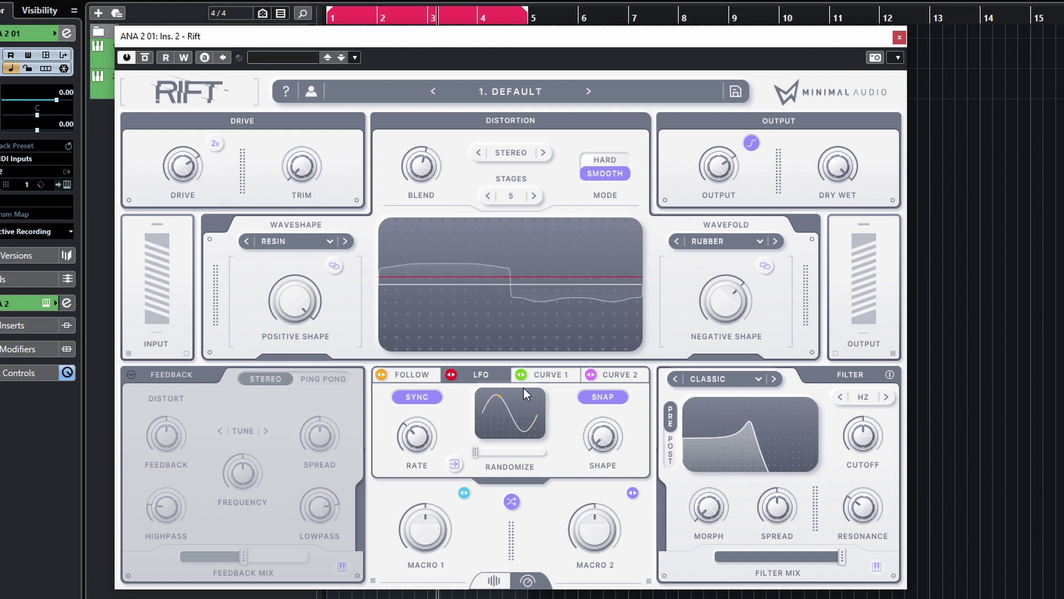
# Step: Select the Curve 1 modulator and make its Spread modulation bipolar
pyautogui.click(539, 380)
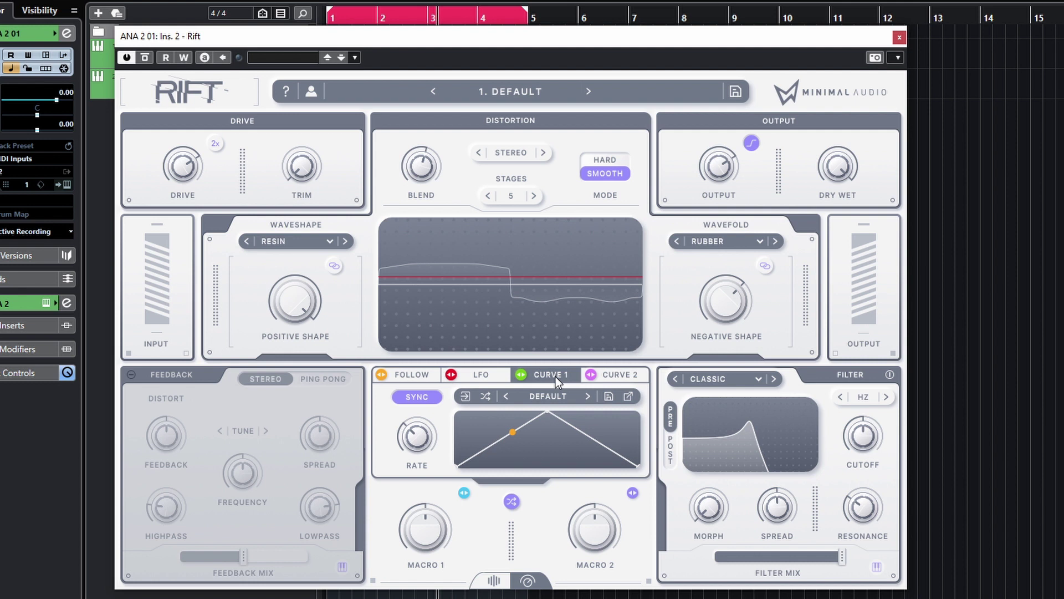
pyautogui.click(490, 377)
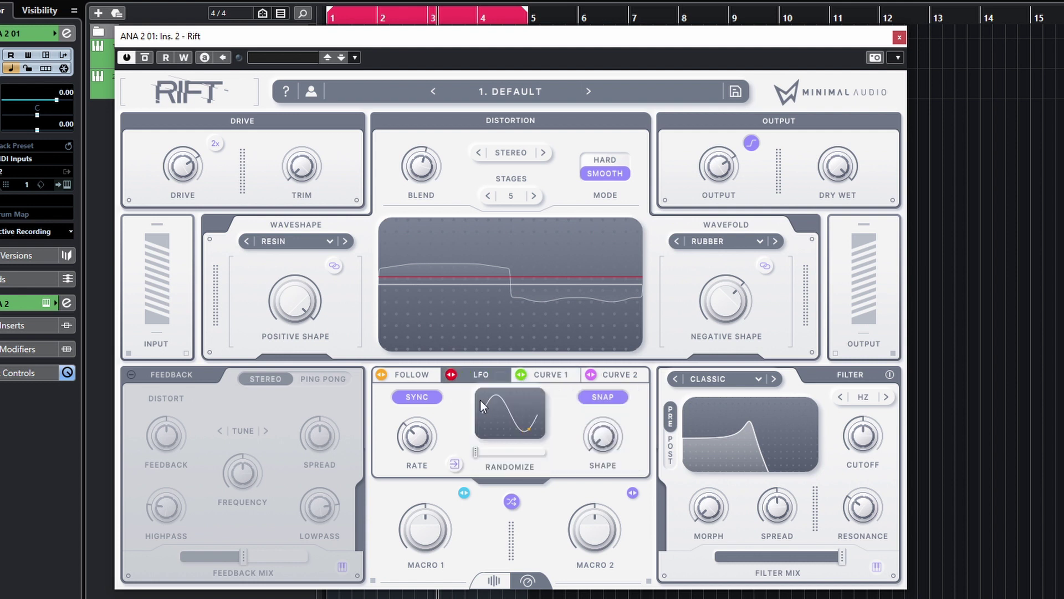
pyautogui.click(549, 379)
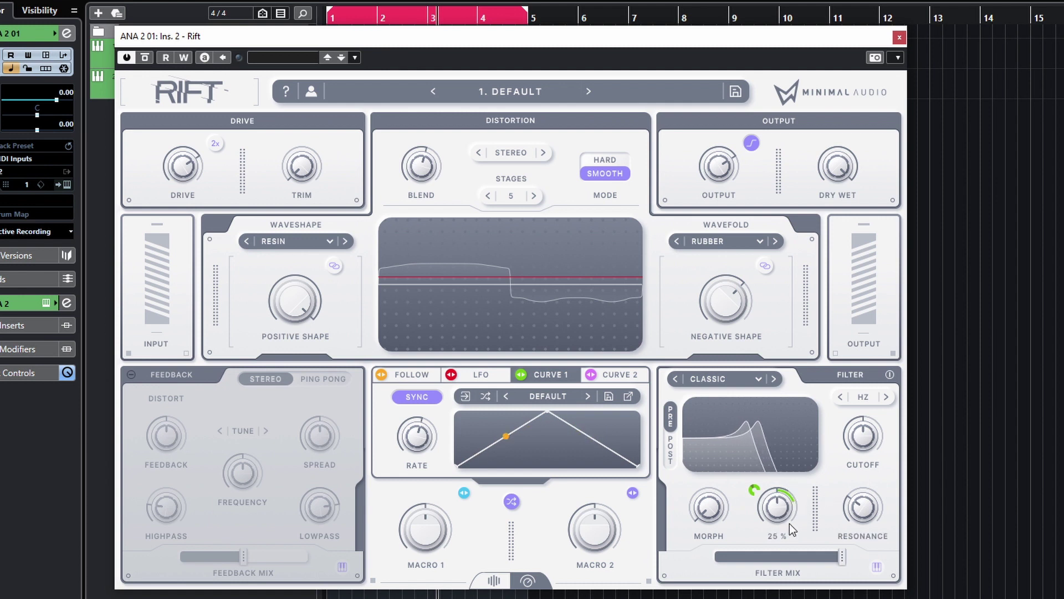
pyautogui.rightClick(755, 489)
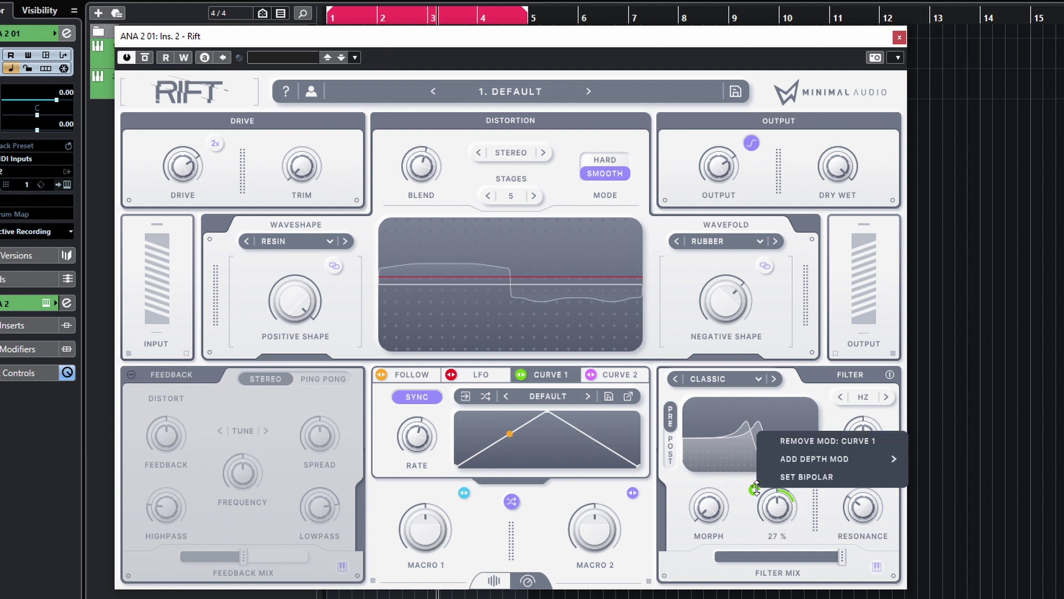
pyautogui.click(796, 478)
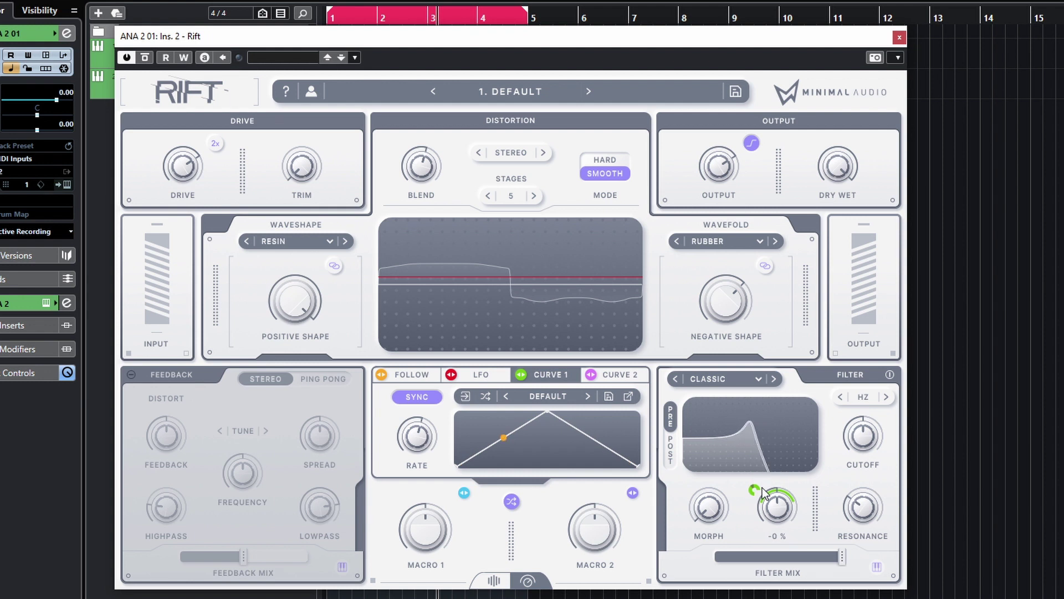
# Step: Play the riff and set the Curve 1 rate to 1/2
pyautogui.press('space')
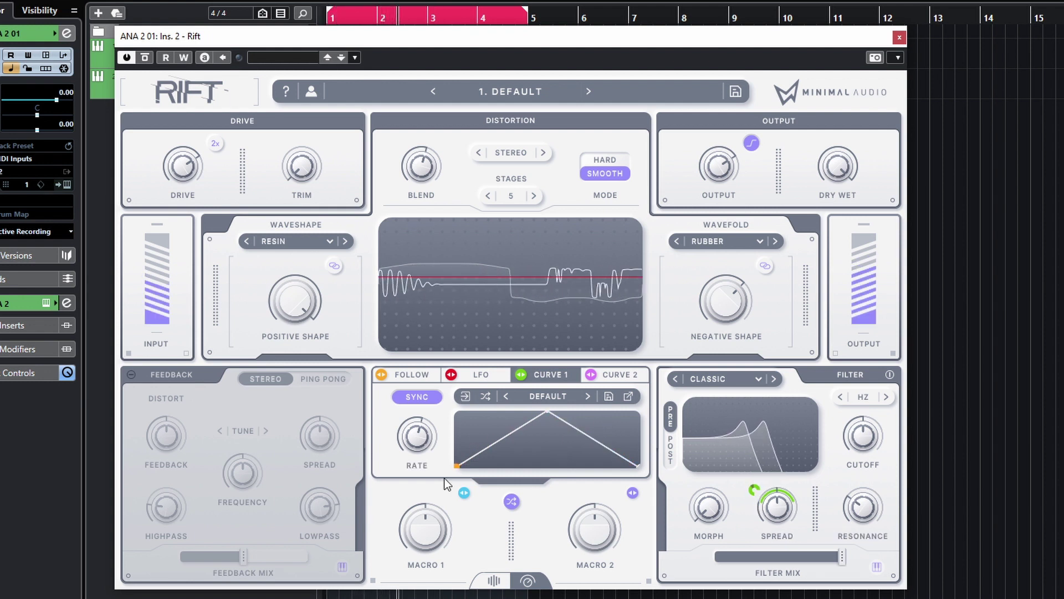
pyautogui.moveTo(431, 442); pyautogui.dragTo(431, 449)
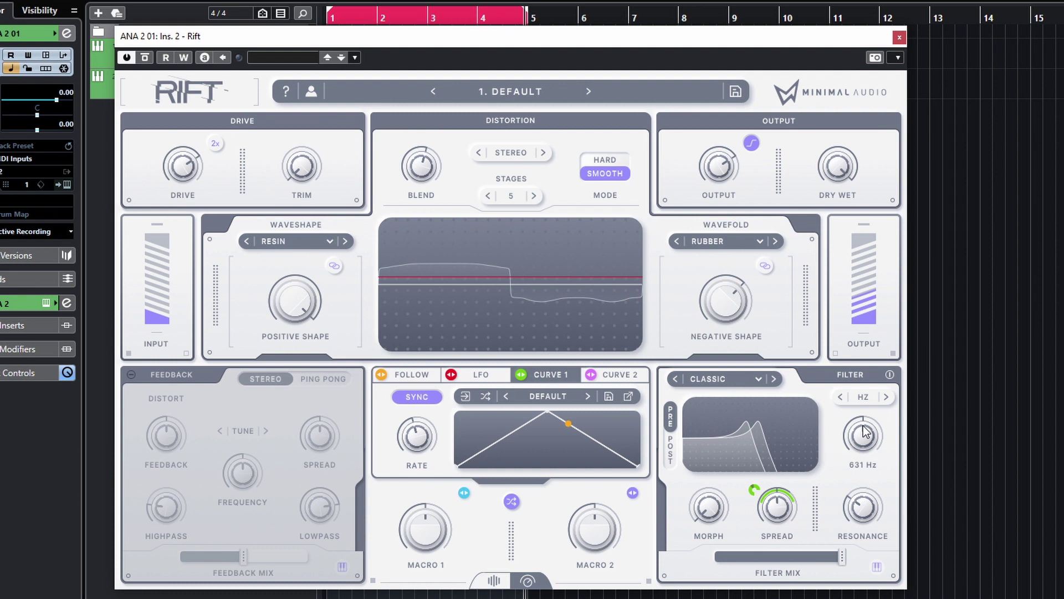
pyautogui.moveTo(863, 432)
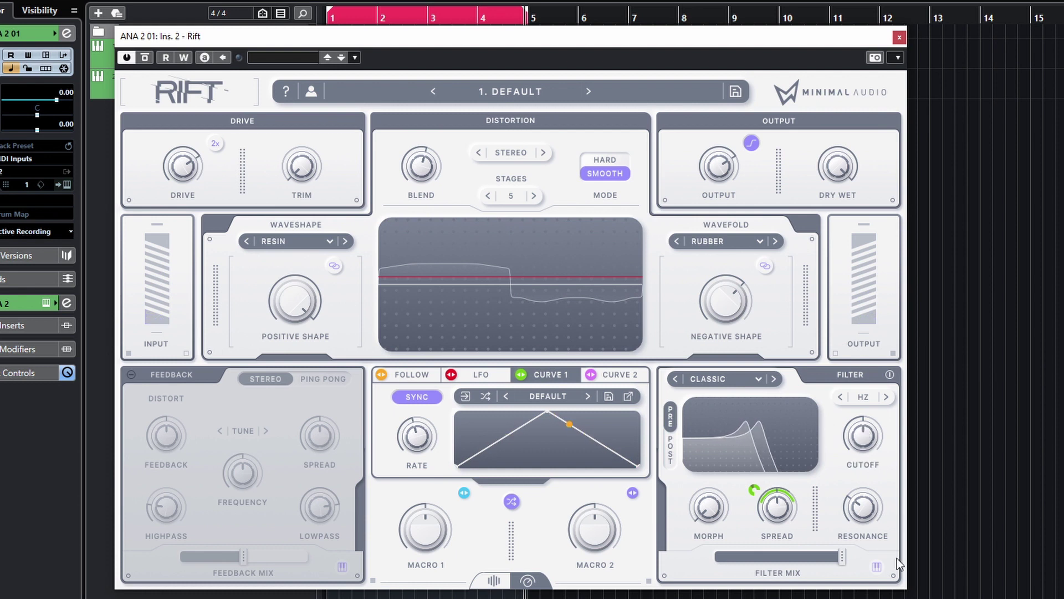
# Step: Assign the LFO to filter Cutoff with a wide modulation depth and slight Randomize
pyautogui.click(485, 396)
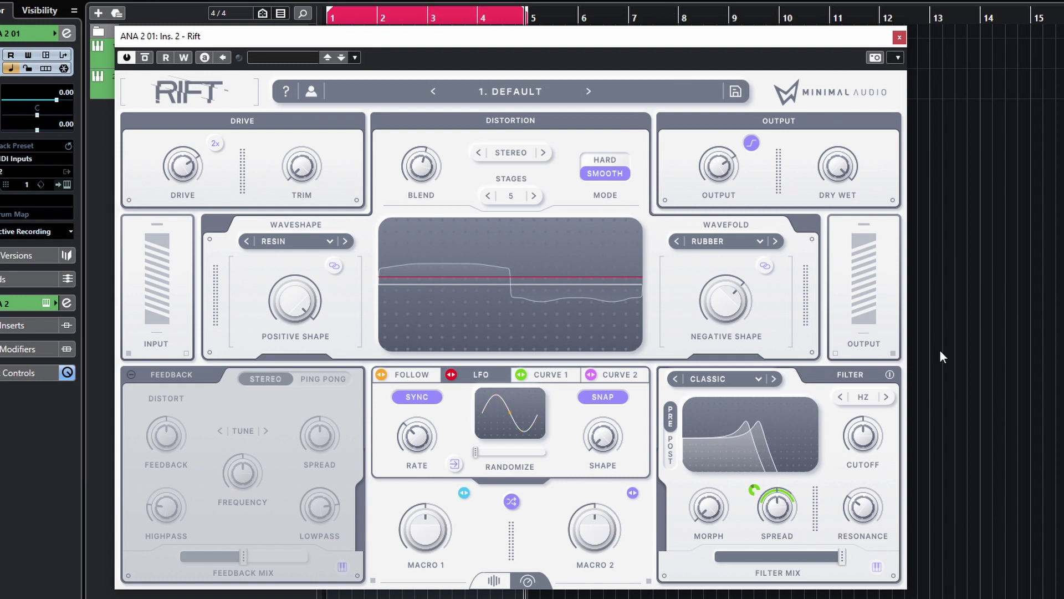
pyautogui.moveTo(449, 376); pyautogui.dragTo(853, 442)
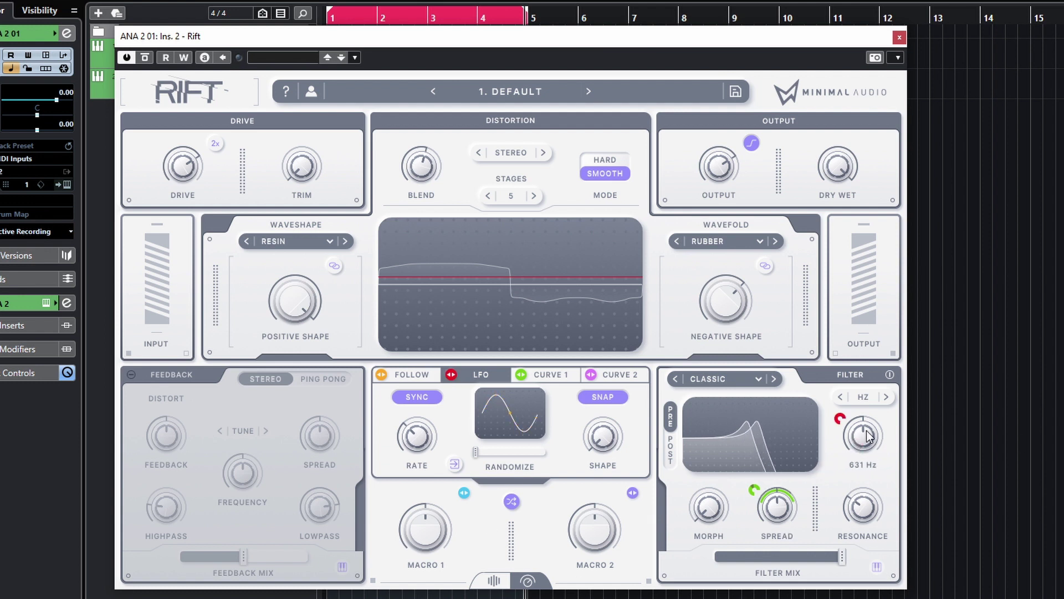
pyautogui.moveTo(871, 470)
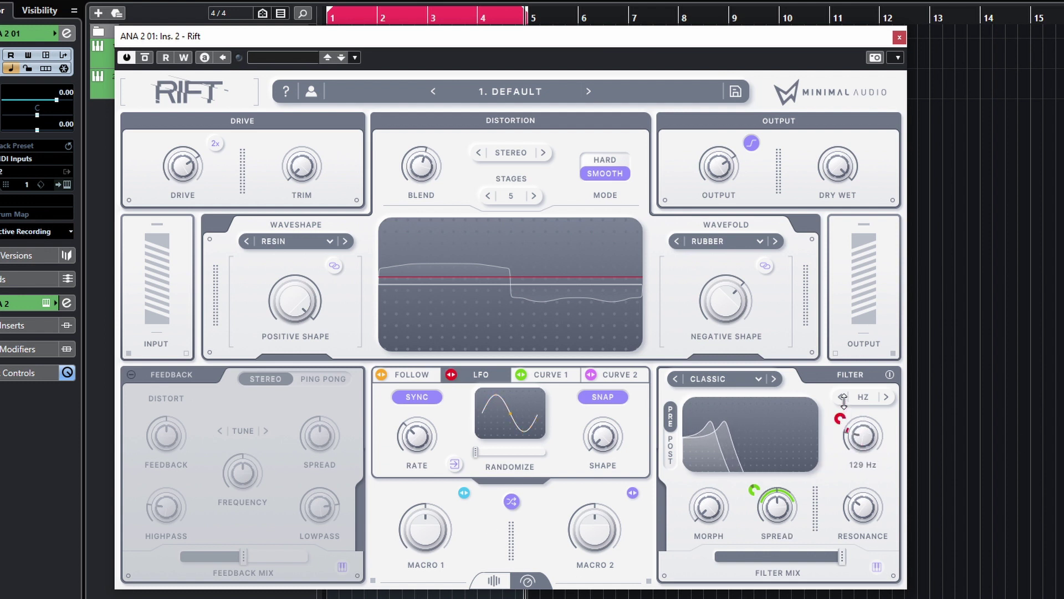
pyautogui.moveTo(847, 393); pyautogui.dragTo(857, 374)
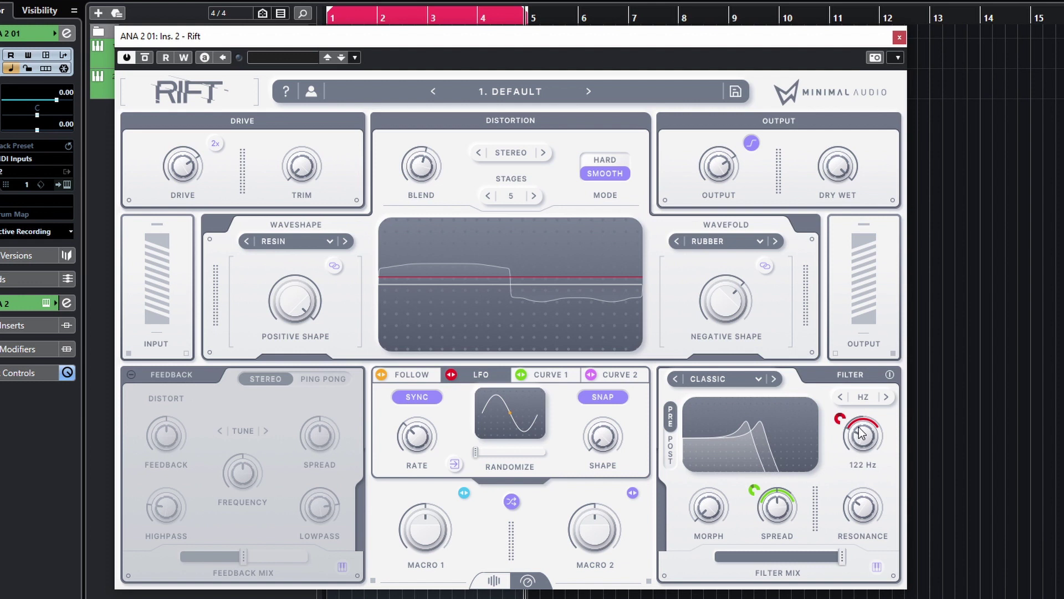
pyautogui.moveTo(478, 456); pyautogui.dragTo(479, 449)
# Step: Turn off LFO sync so it runs at 0.95 Hz, and raise Randomize to 37 %
pyautogui.moveTo(480, 452); pyautogui.dragTo(490, 464)
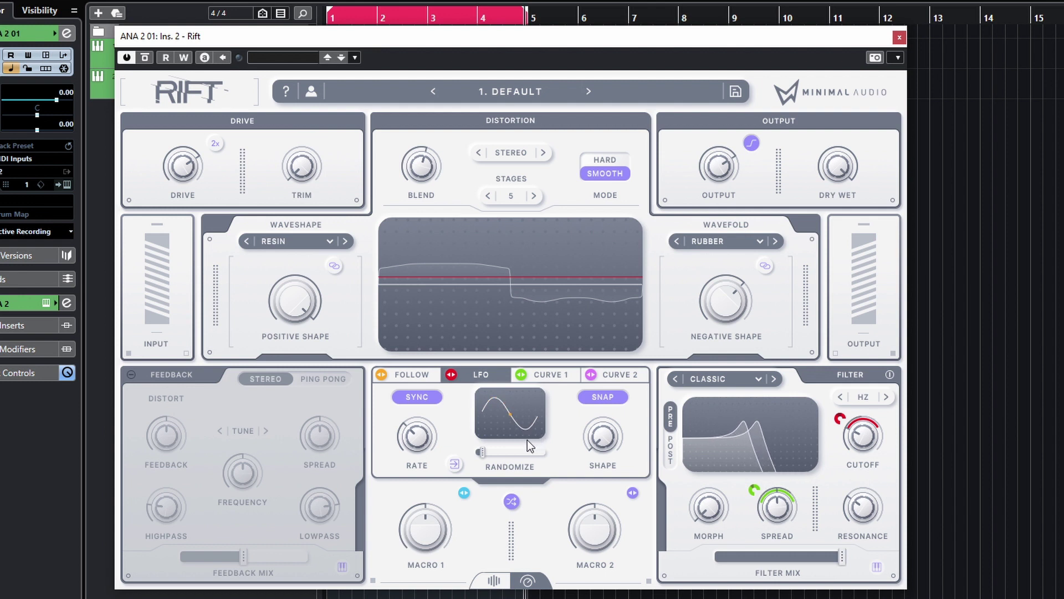
pyautogui.moveTo(522, 454)
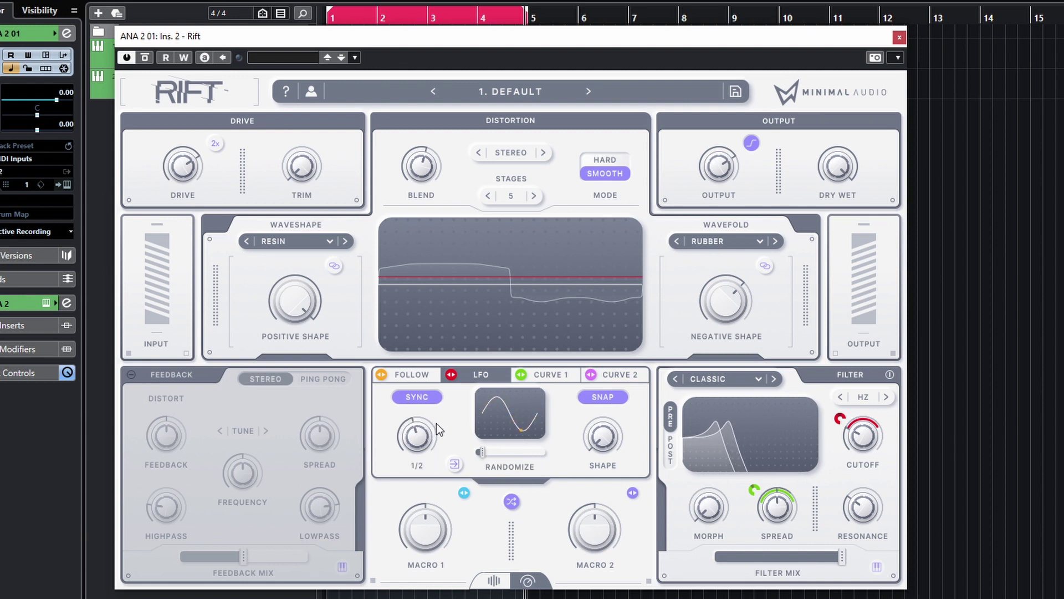
pyautogui.click(416, 397)
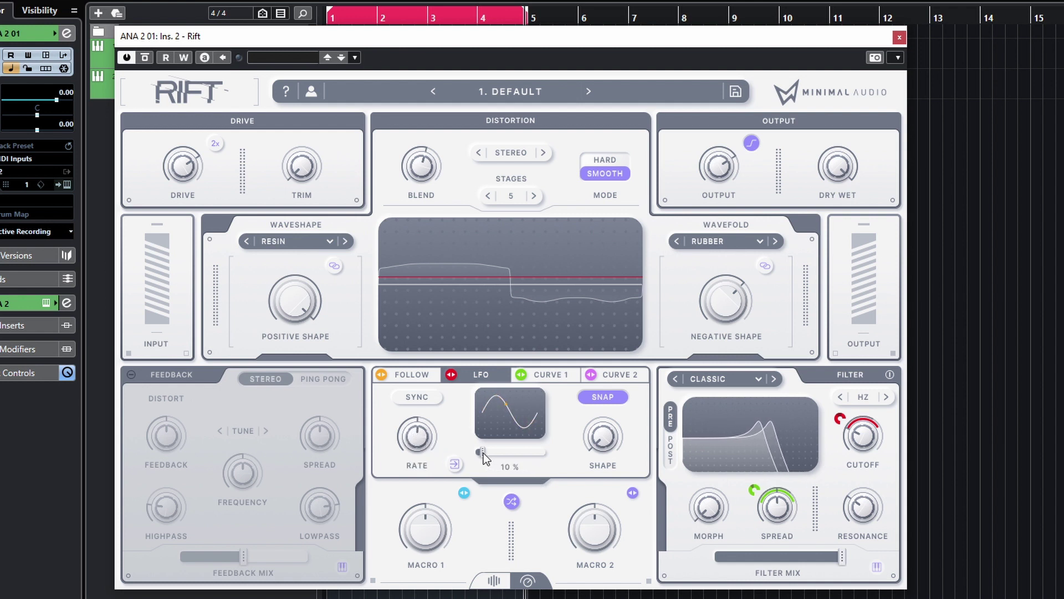
pyautogui.moveTo(483, 453); pyautogui.dragTo(534, 463)
pyautogui.moveTo(425, 440)
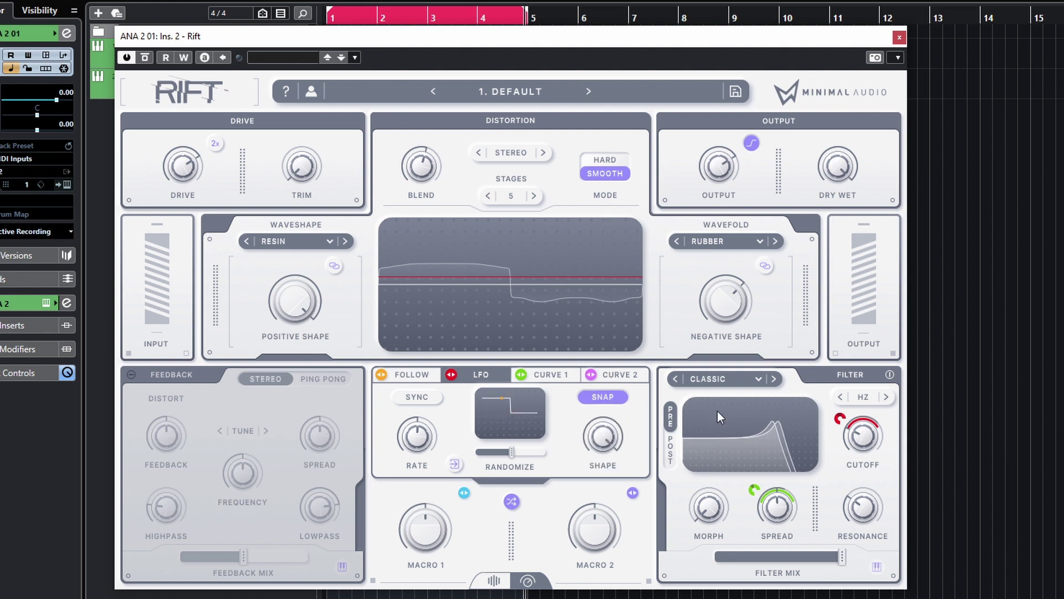
# Step: Set LFO Randomize to 100 %, reshape the wave, slow the rate below 1 Hz, and play
pyautogui.moveTo(511, 452); pyautogui.dragTo(546, 450)
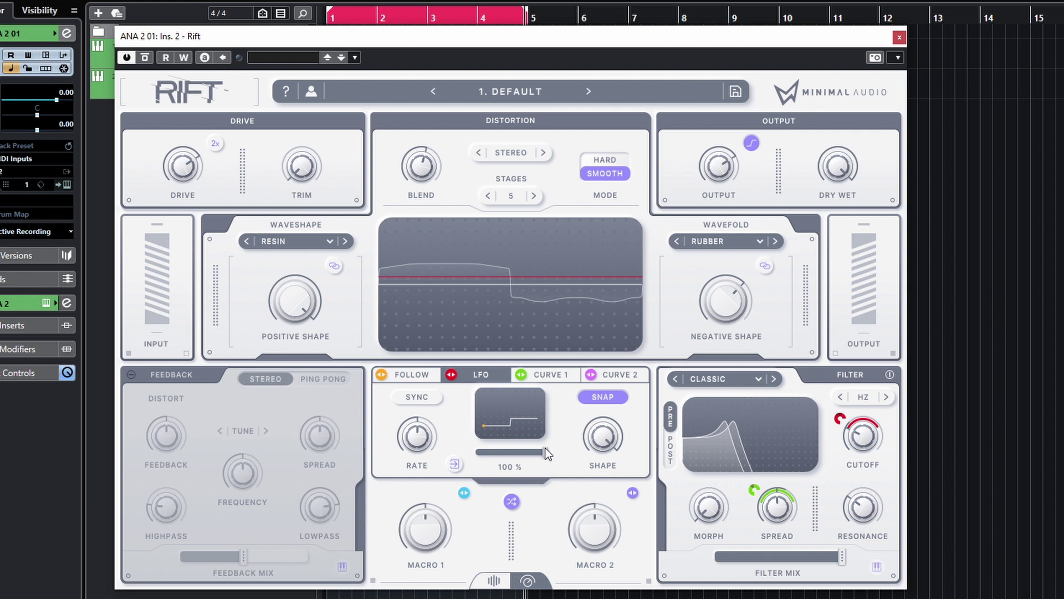
pyautogui.moveTo(416, 434); pyautogui.dragTo(424, 480)
pyautogui.moveTo(606, 461); pyautogui.dragTo(584, 530)
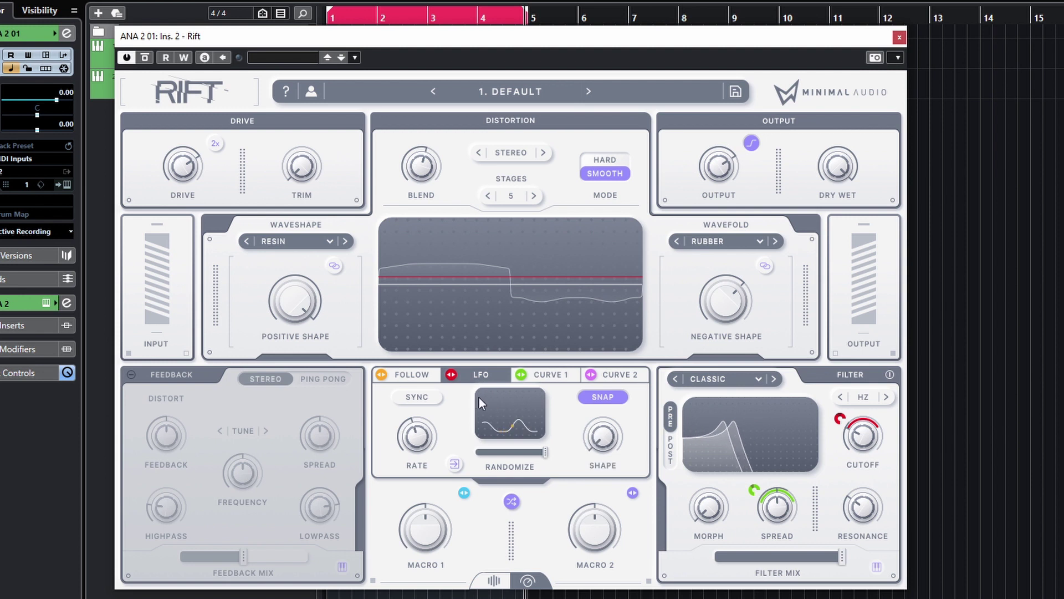
pyautogui.moveTo(417, 433)
pyautogui.mouseDown()
pyautogui.moveTo(422, 450)
pyautogui.moveTo(423, 432)
pyautogui.mouseUp()
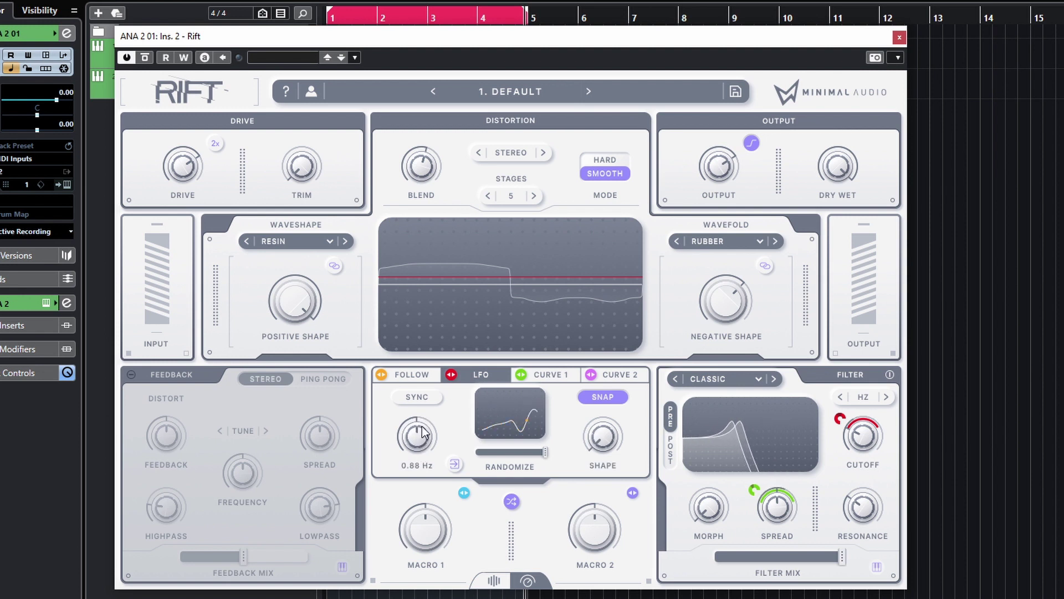
pyautogui.press('space')
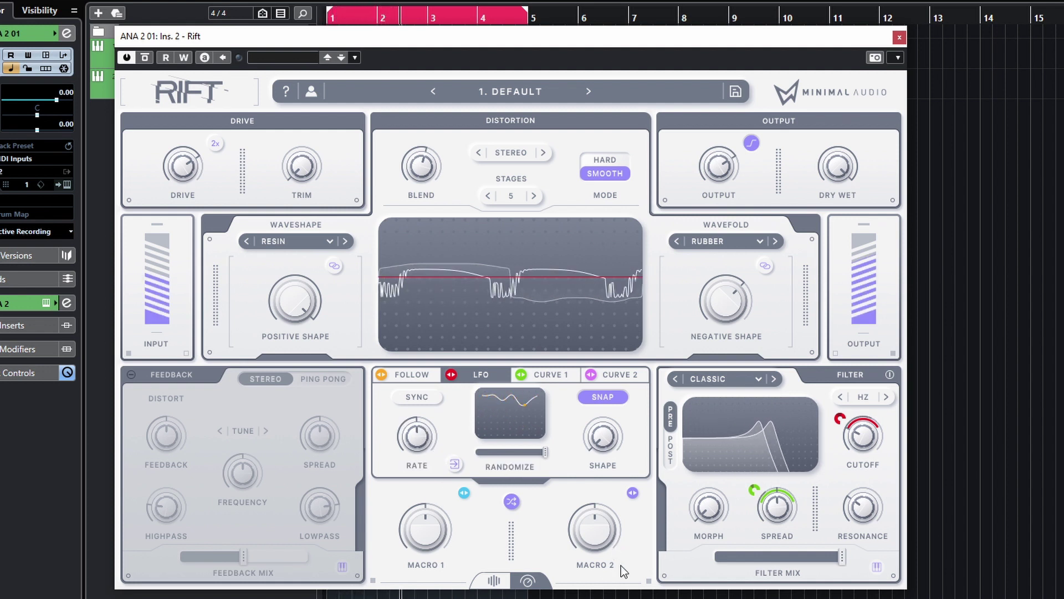
# Step: Lower LFO Randomize to about two-thirds, then step the filter through Bass and Scatter to Low Pass
pyautogui.moveTo(499, 469)
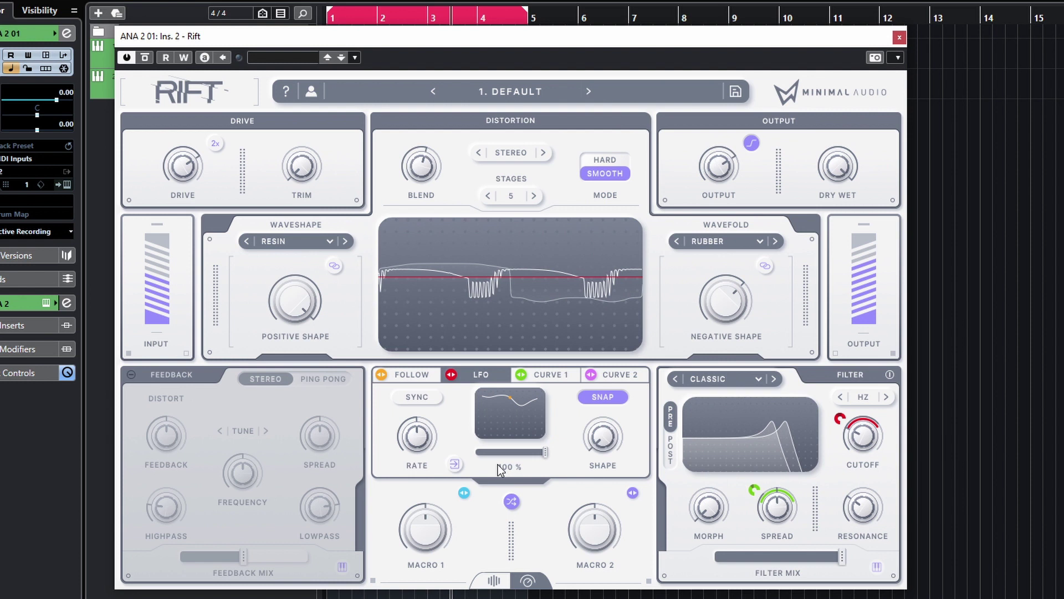
pyautogui.moveTo(508, 451); pyautogui.dragTo(491, 451)
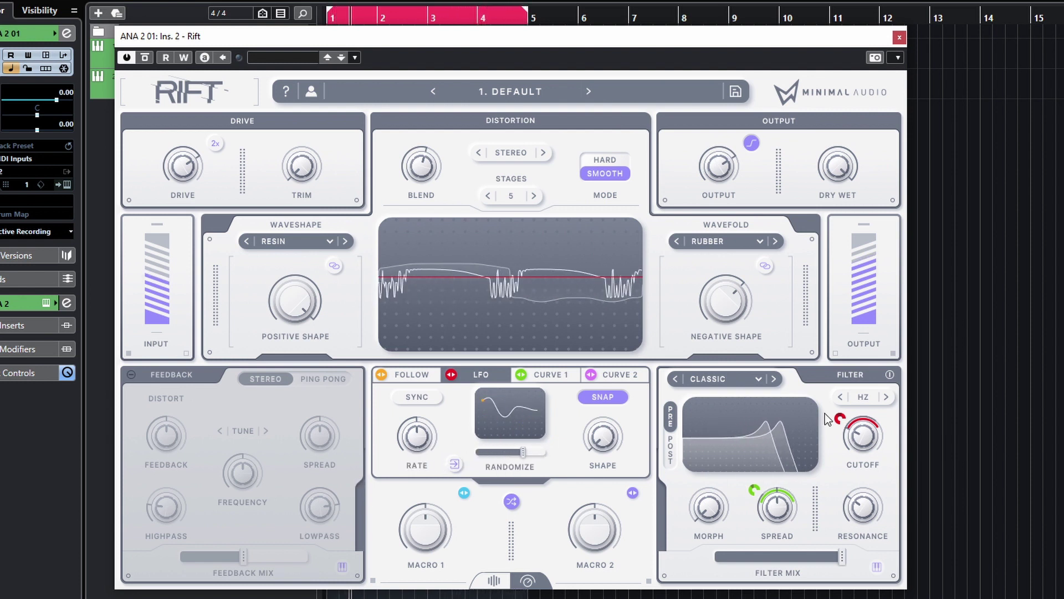
pyautogui.moveTo(843, 430)
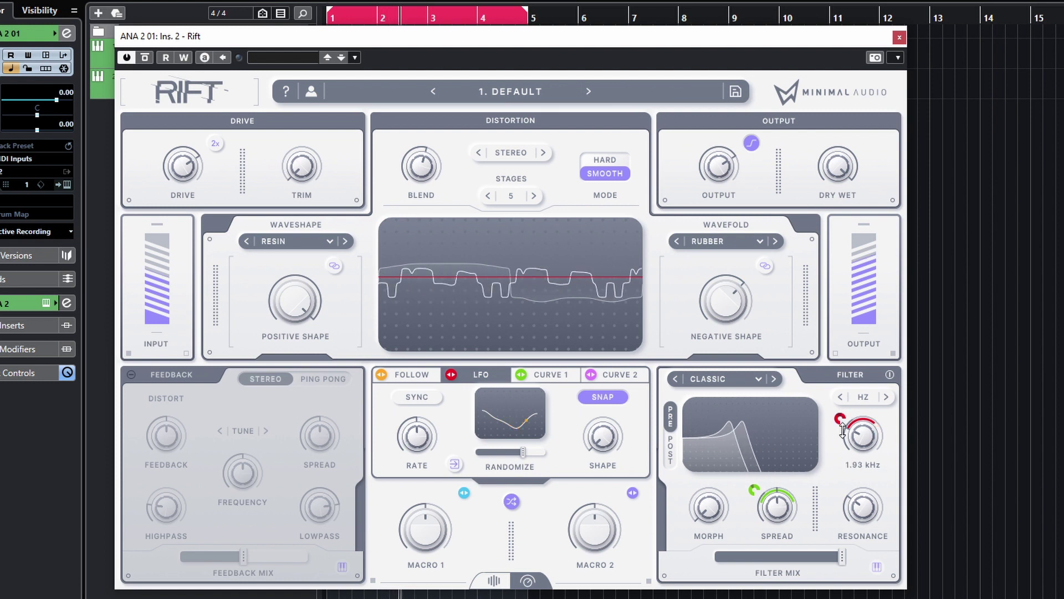
pyautogui.moveTo(708, 509)
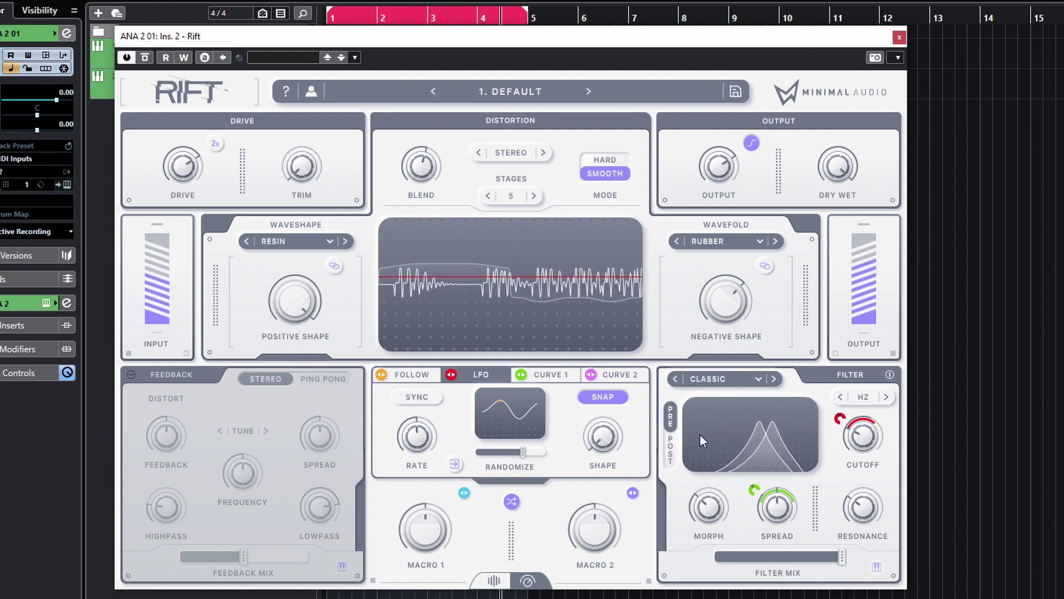
pyautogui.click(775, 380)
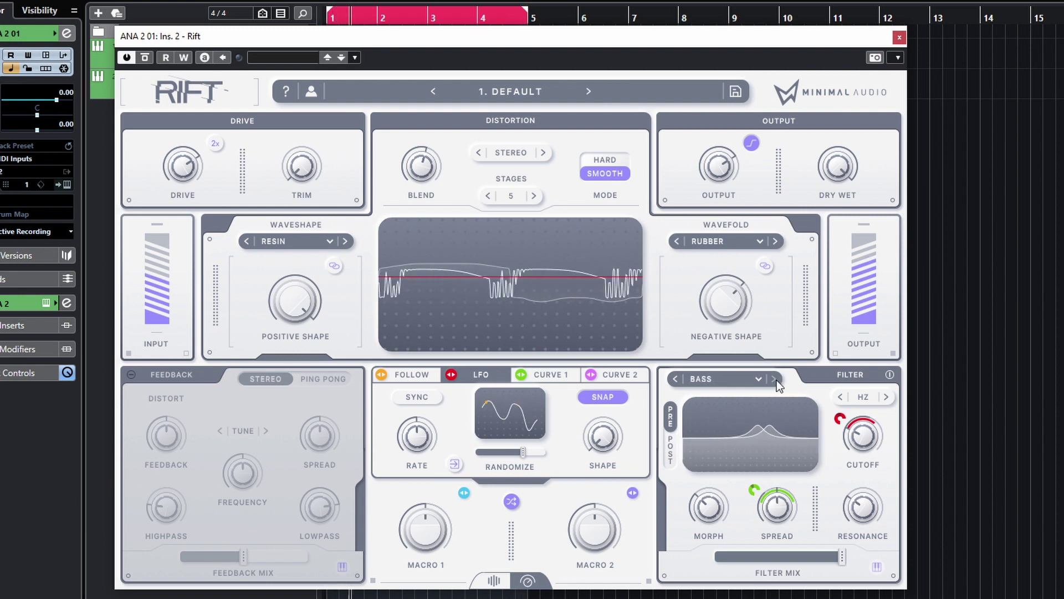
pyautogui.click(775, 379)
pyautogui.click(775, 380)
pyautogui.moveTo(716, 507)
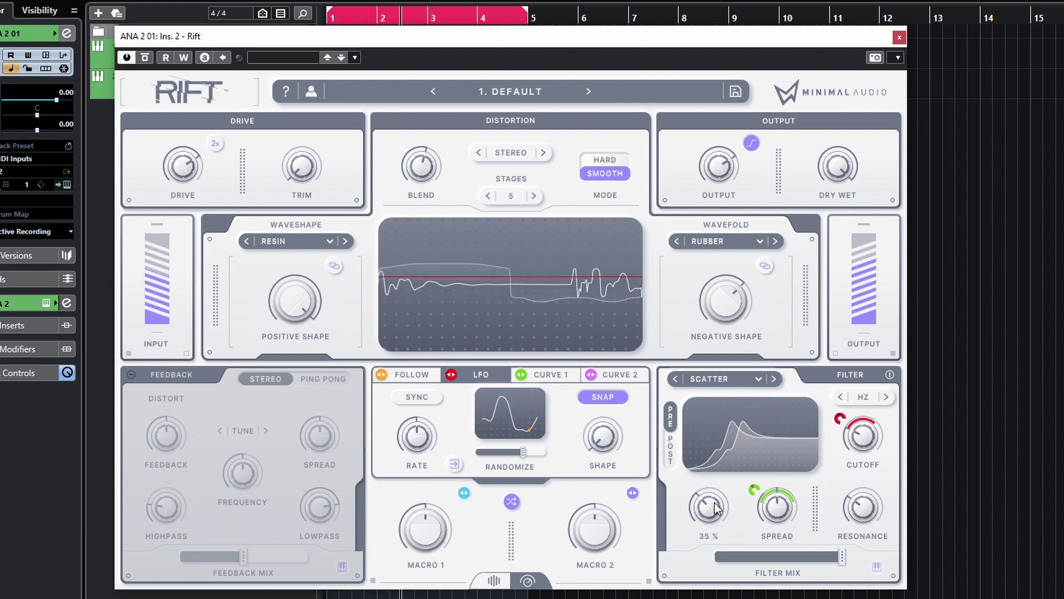
pyautogui.click(775, 379)
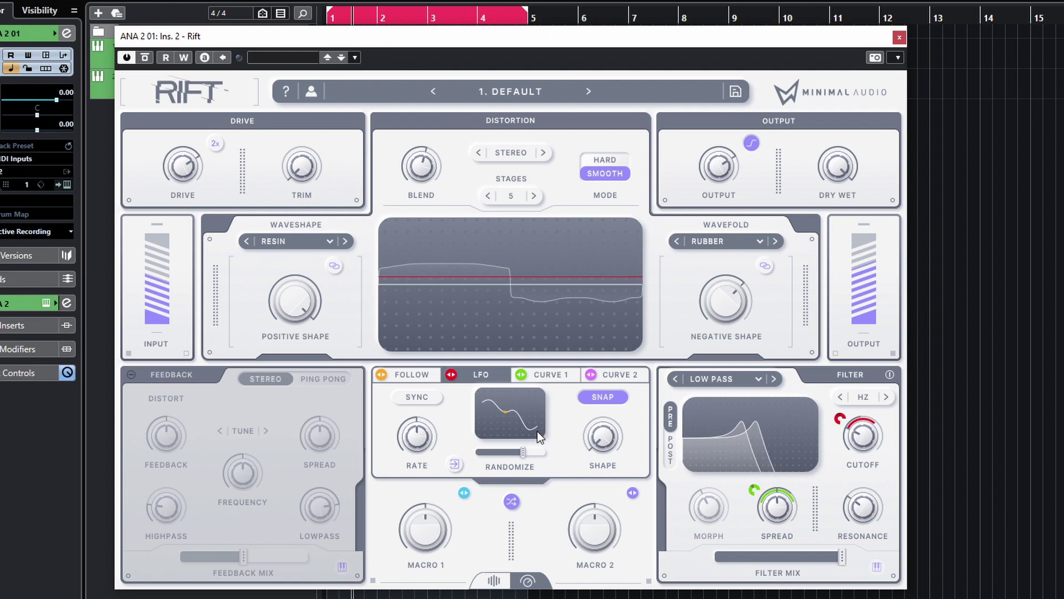
# Step: Switch on the Feedback section and set it to Tuned Tune mode after trying Comb
pyautogui.click(131, 374)
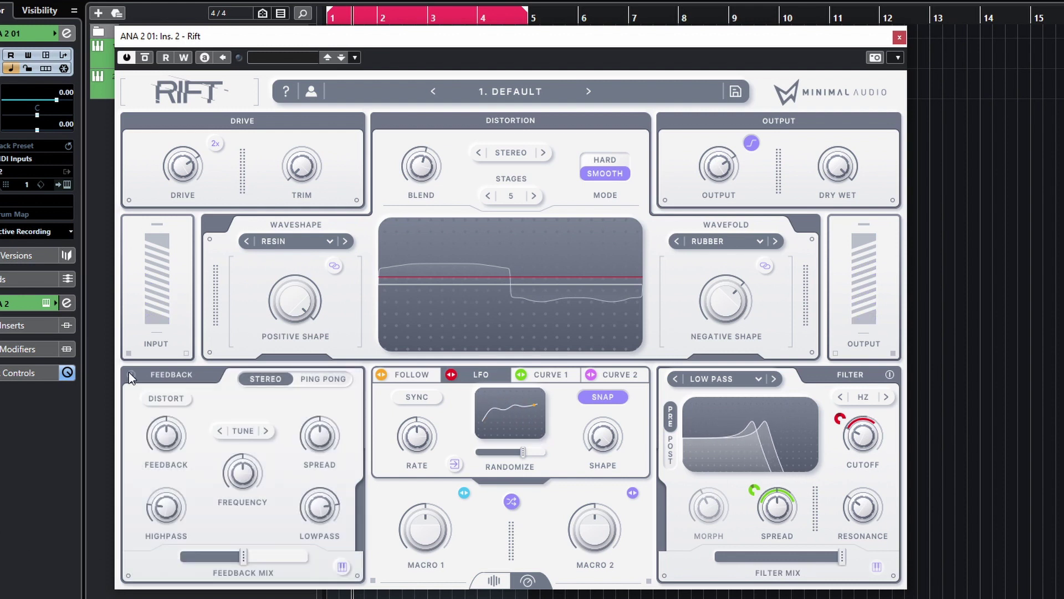
pyautogui.click(238, 430)
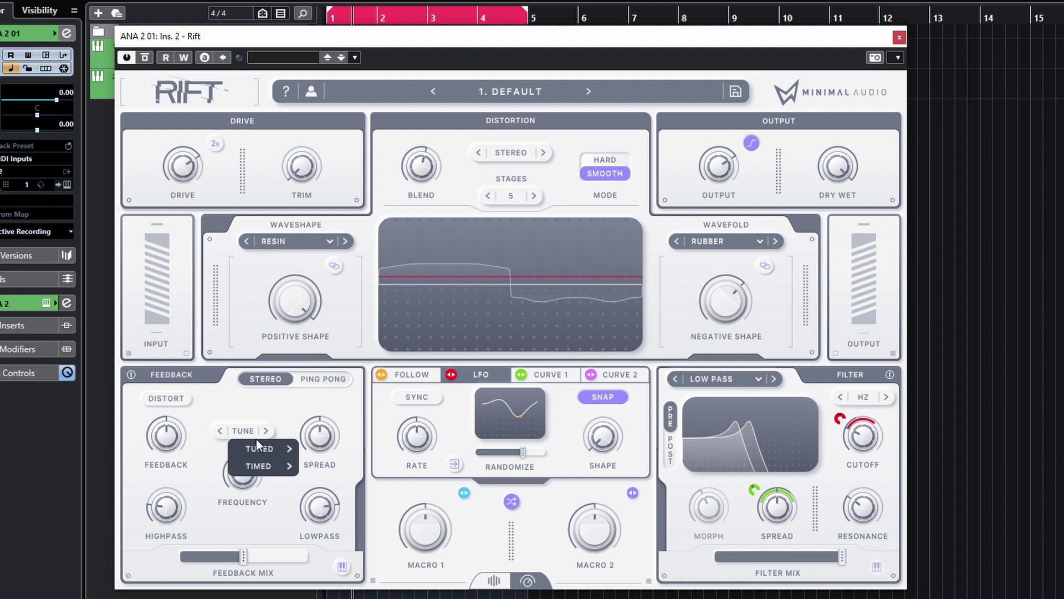
pyautogui.moveTo(264, 451)
pyautogui.click(354, 427)
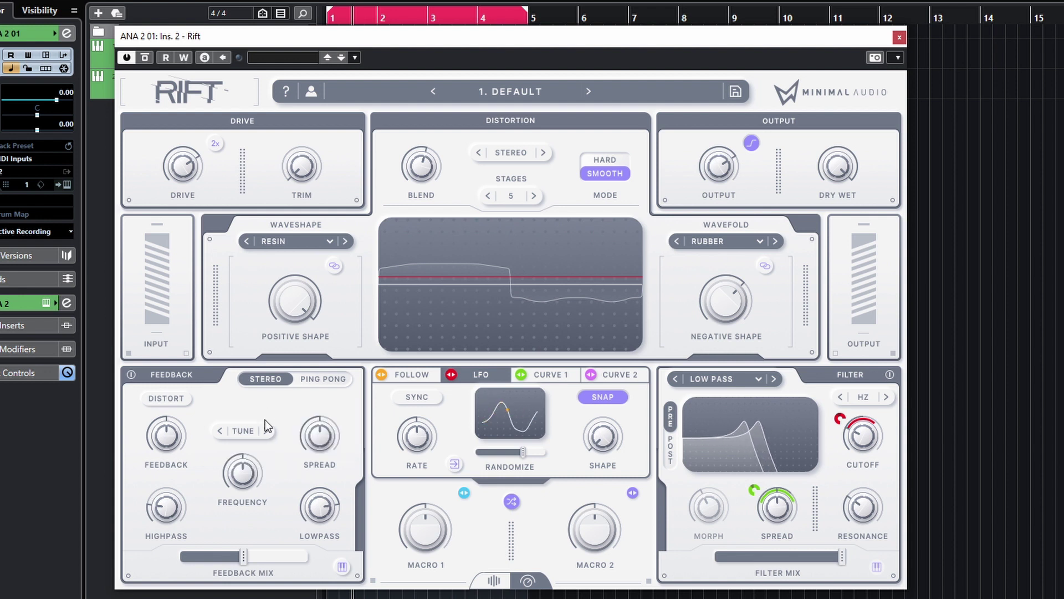
pyautogui.click(238, 436)
pyautogui.moveTo(249, 465)
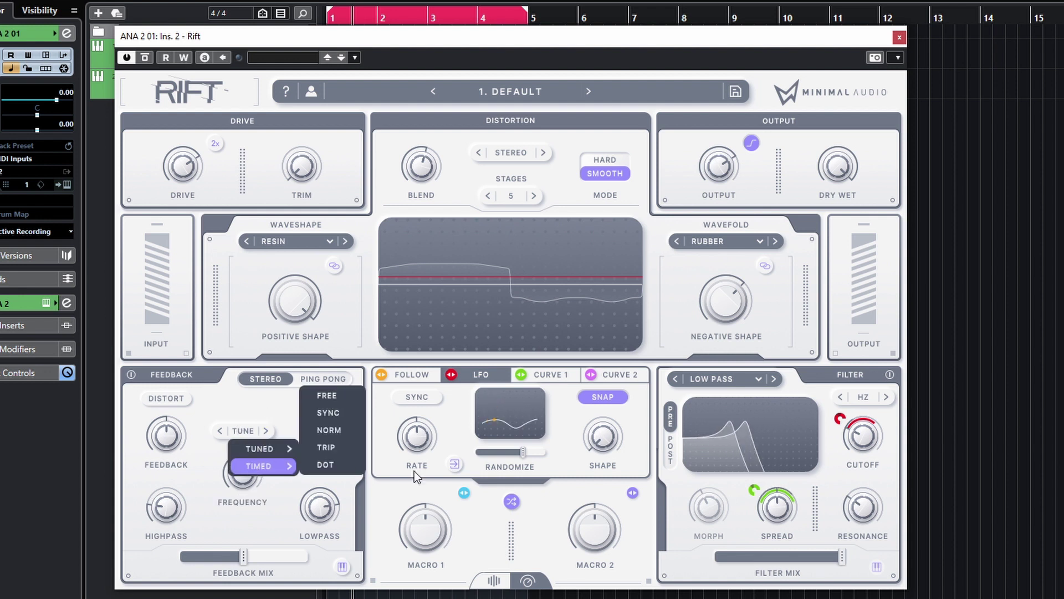
pyautogui.click(265, 431)
pyautogui.click(244, 436)
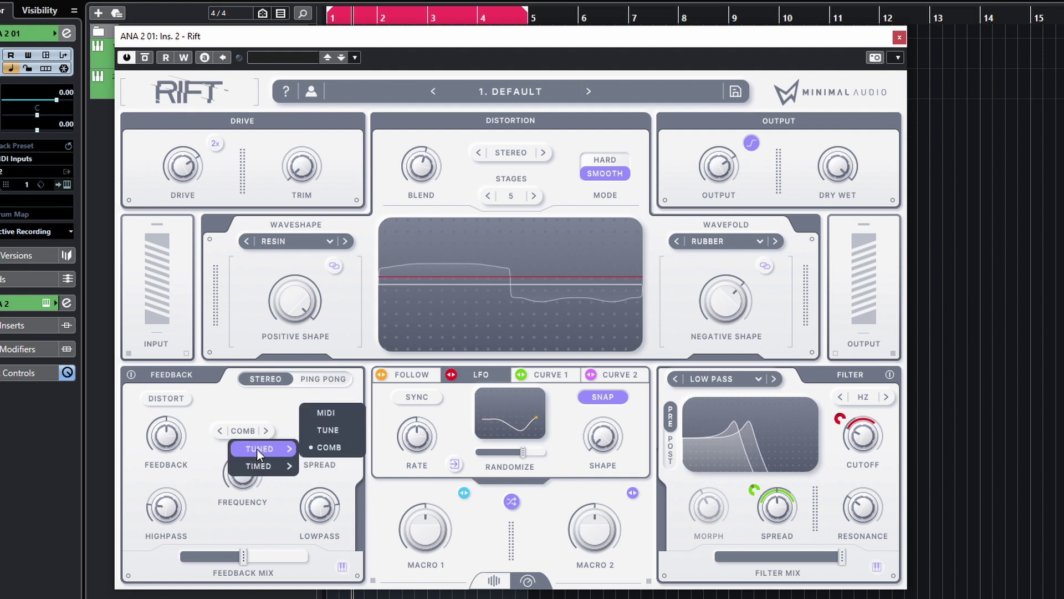
pyautogui.click(325, 430)
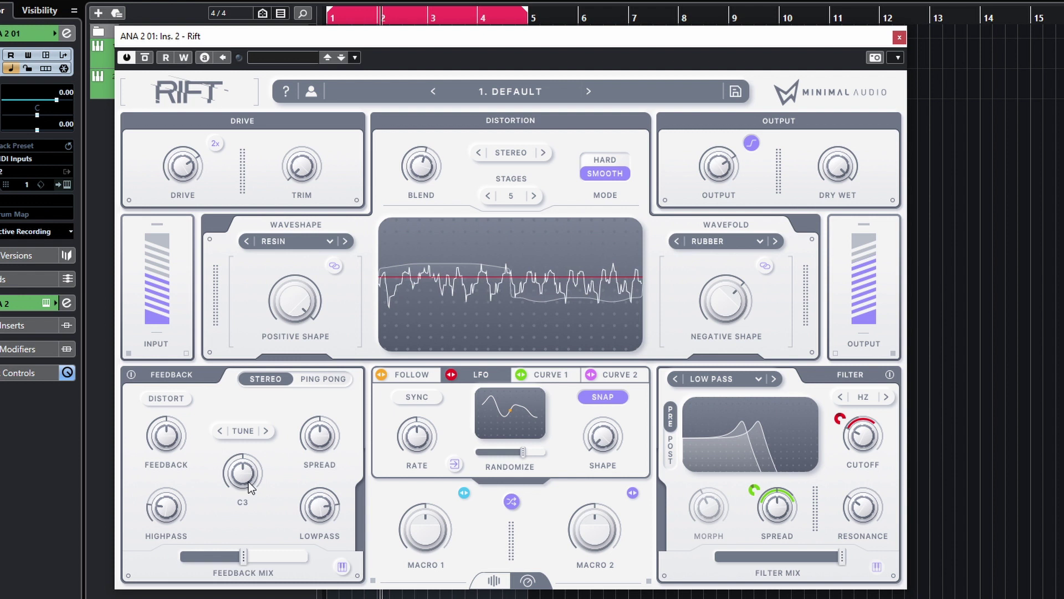
# Step: Tune the feedback pitch up to F3 and turn the feedback mix up to full
pyautogui.moveTo(249, 481); pyautogui.dragTo(250, 494)
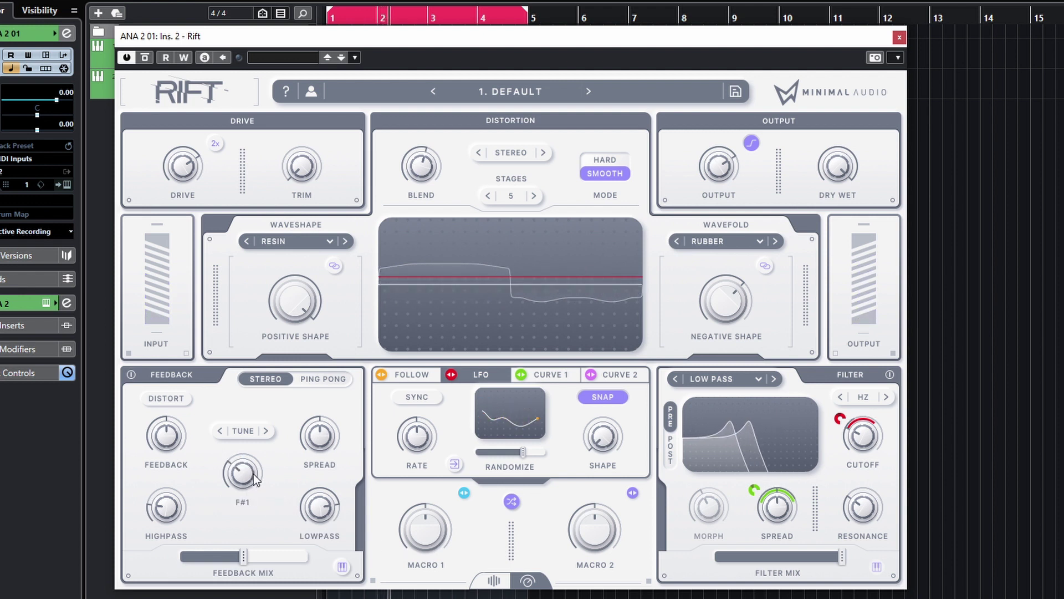
pyautogui.moveTo(253, 474); pyautogui.dragTo(253, 471)
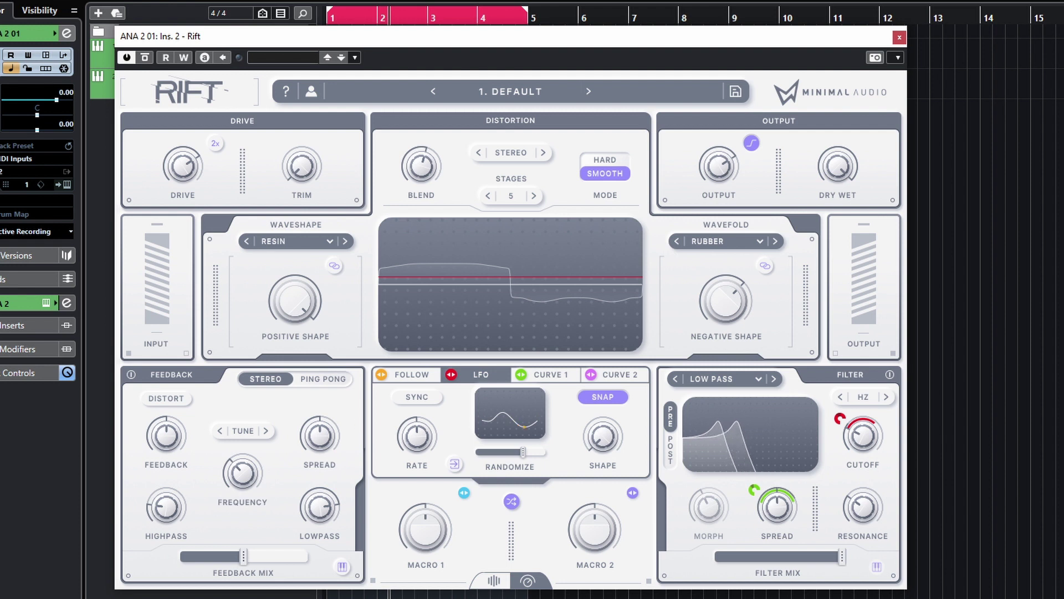
pyautogui.moveTo(251, 560); pyautogui.dragTo(310, 560)
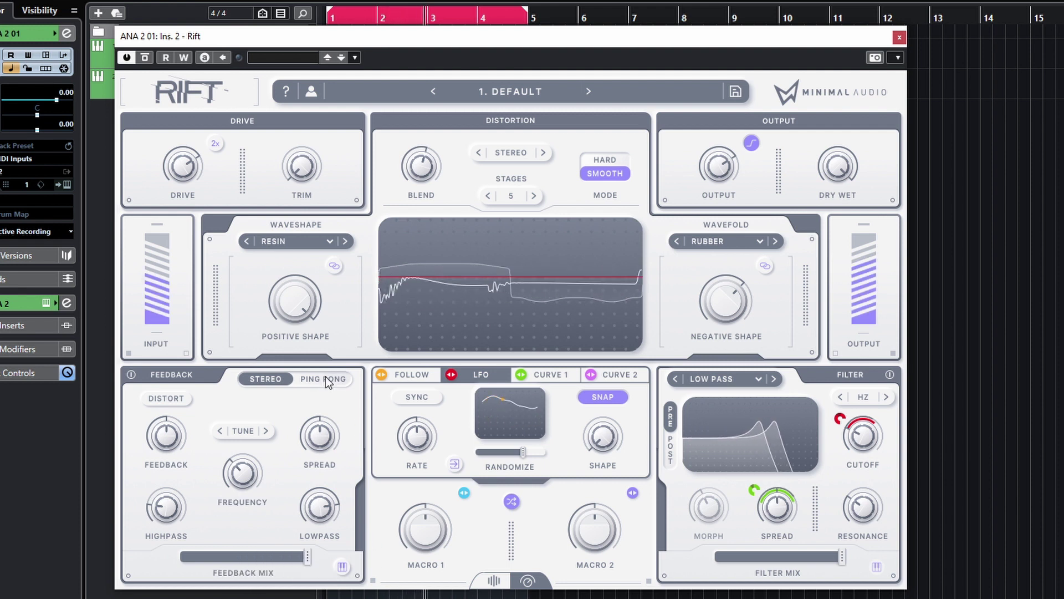
pyautogui.moveTo(320, 431)
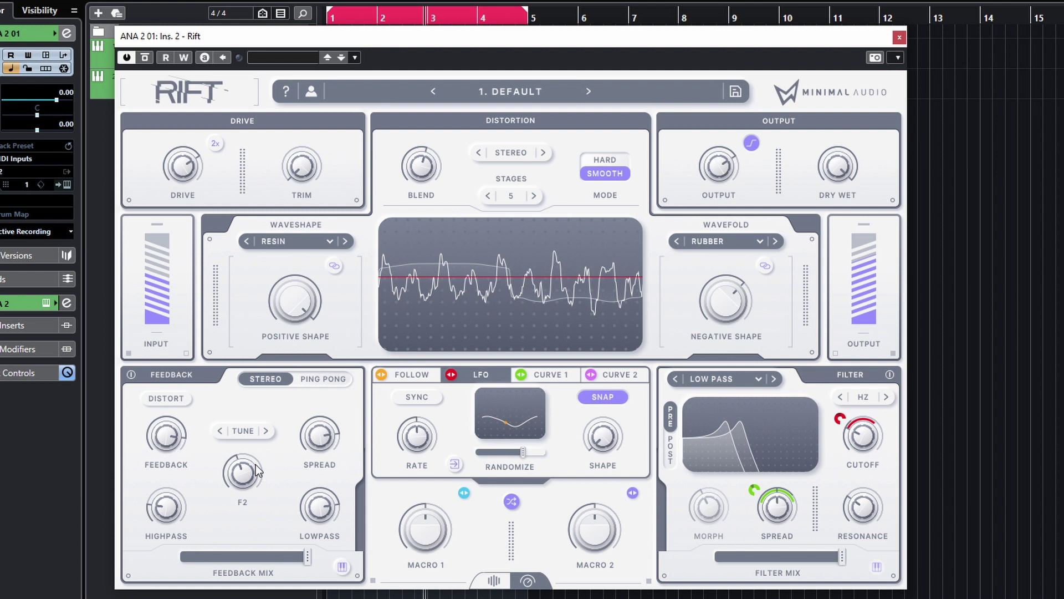
pyautogui.moveTo(256, 461); pyautogui.dragTo(254, 430)
# Step: Switch the feedback to Comb mode and raise its frequency from 403 Hz to 631 Hz
pyautogui.click(250, 430)
pyautogui.moveTo(268, 450)
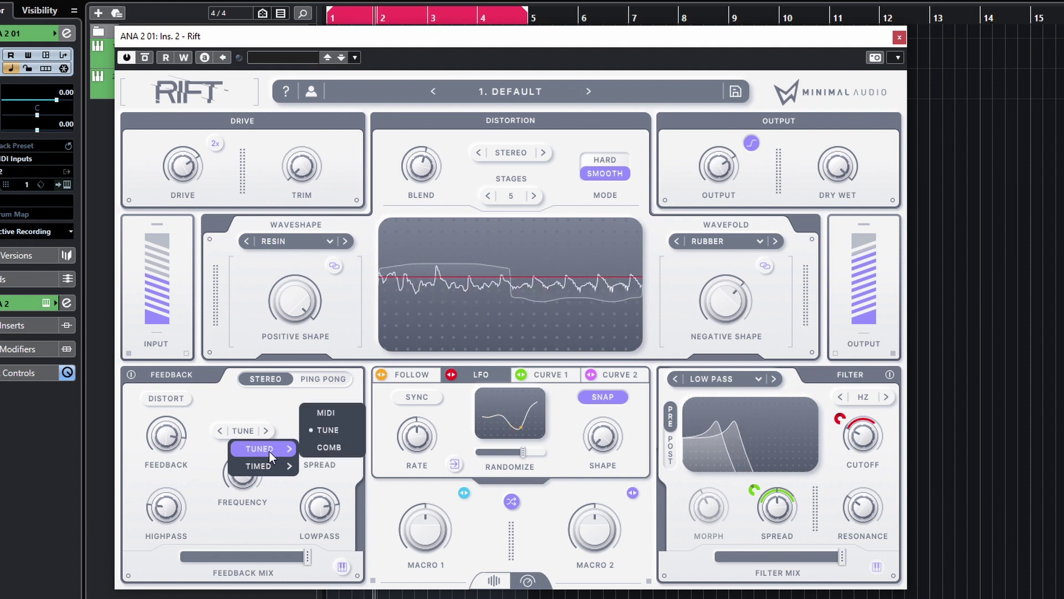
pyautogui.click(311, 442)
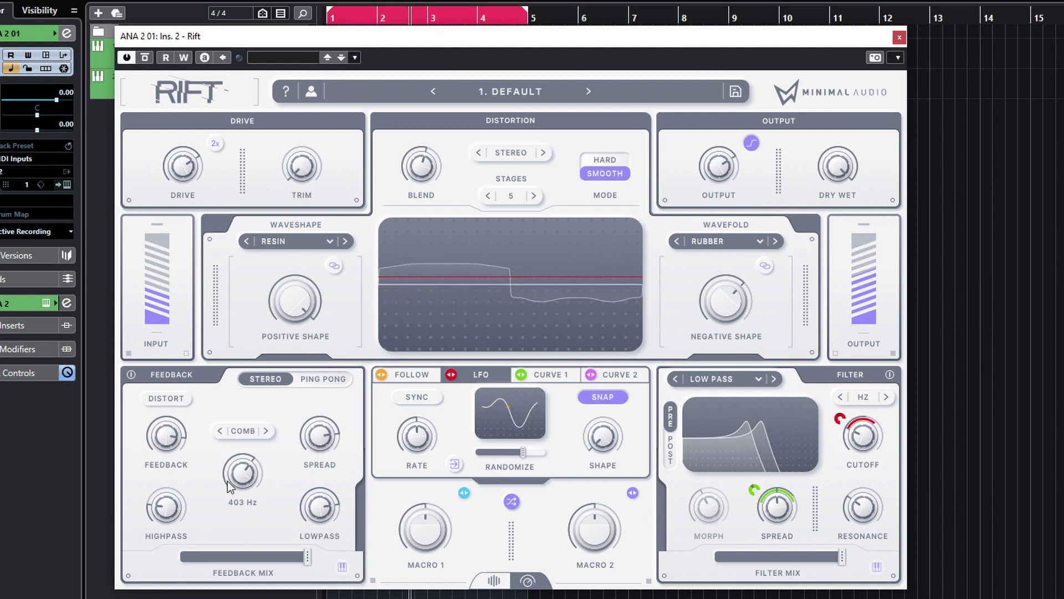
pyautogui.moveTo(247, 479); pyautogui.dragTo(229, 558)
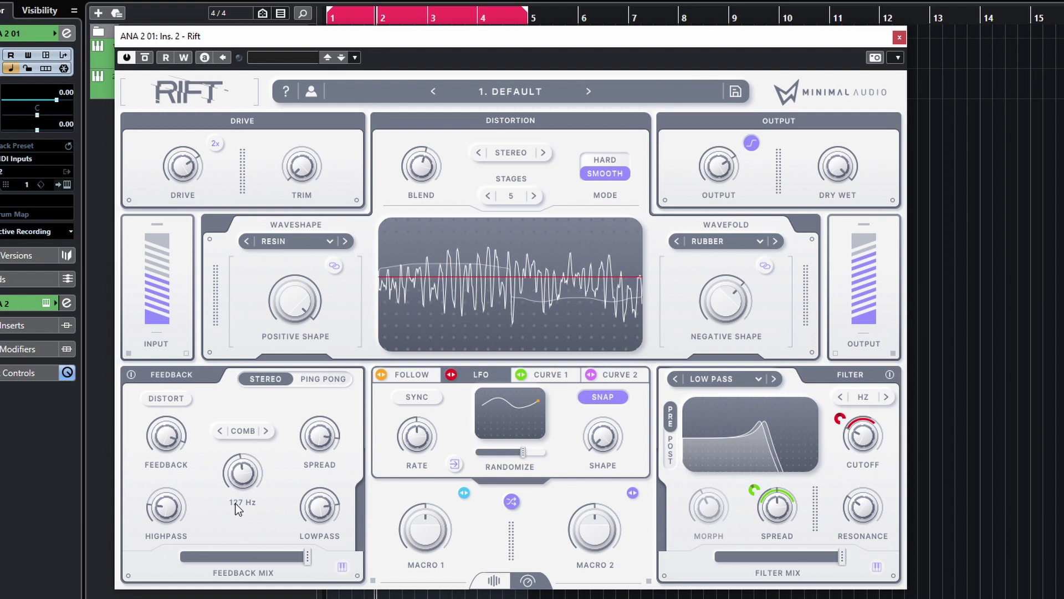
# Step: Set the feedback to a dotted timed delay at 1/8 D and play the riff
pyautogui.moveTo(318, 441)
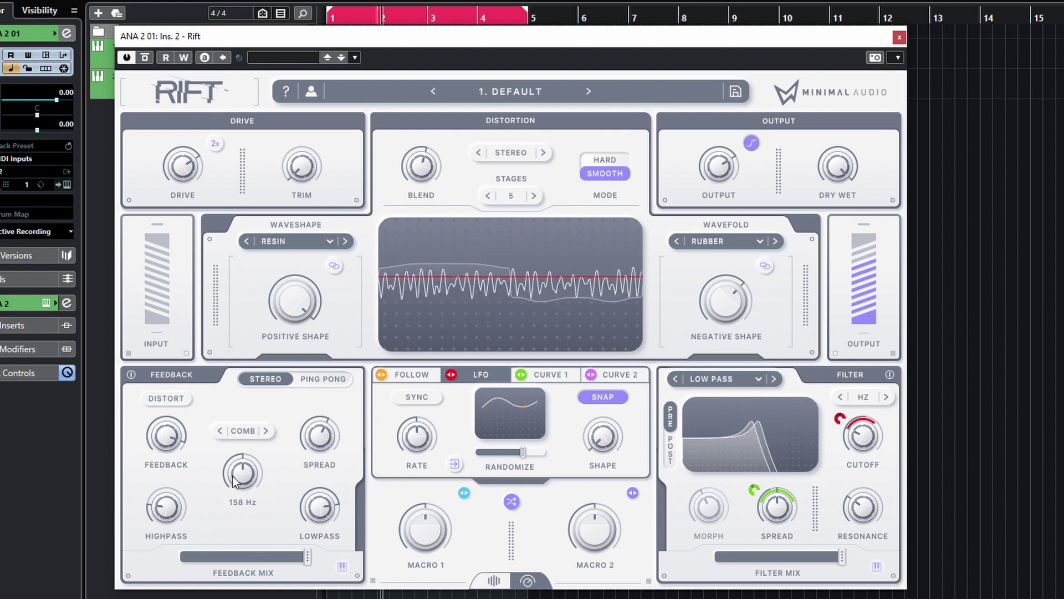
pyautogui.click(241, 433)
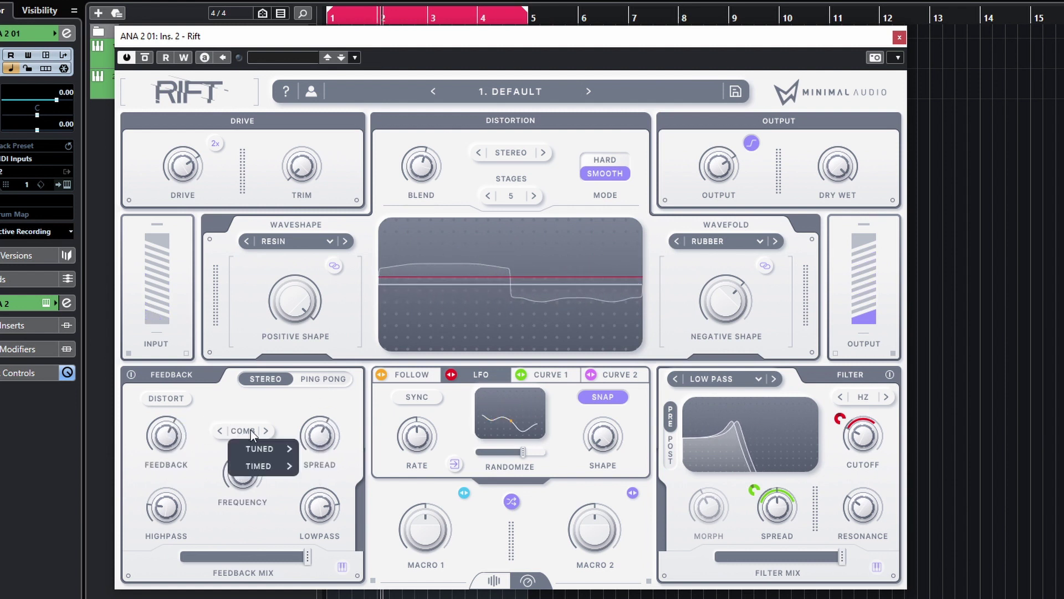
pyautogui.moveTo(267, 470)
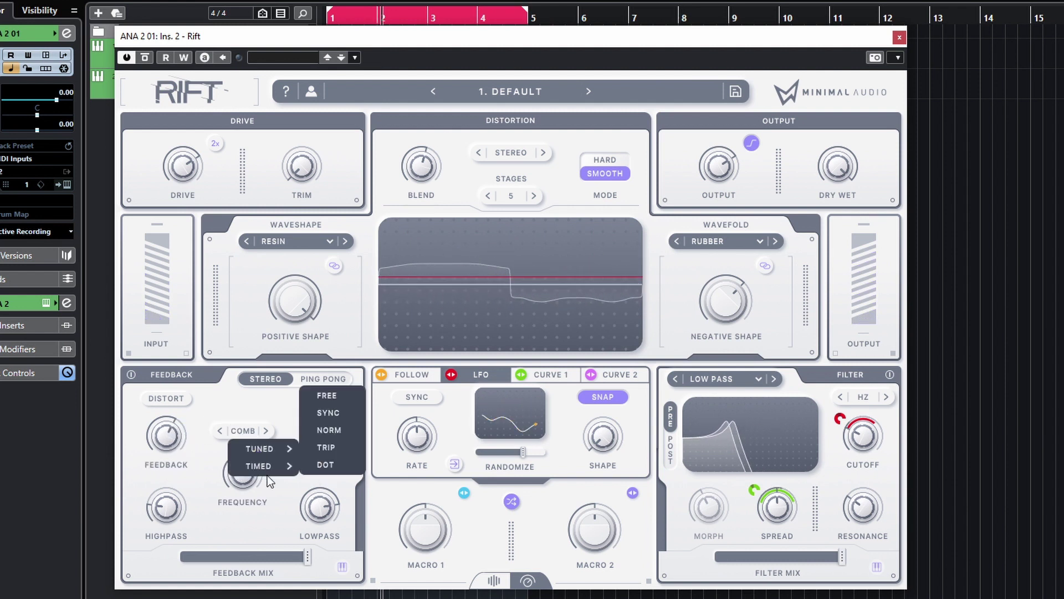
pyautogui.click(326, 464)
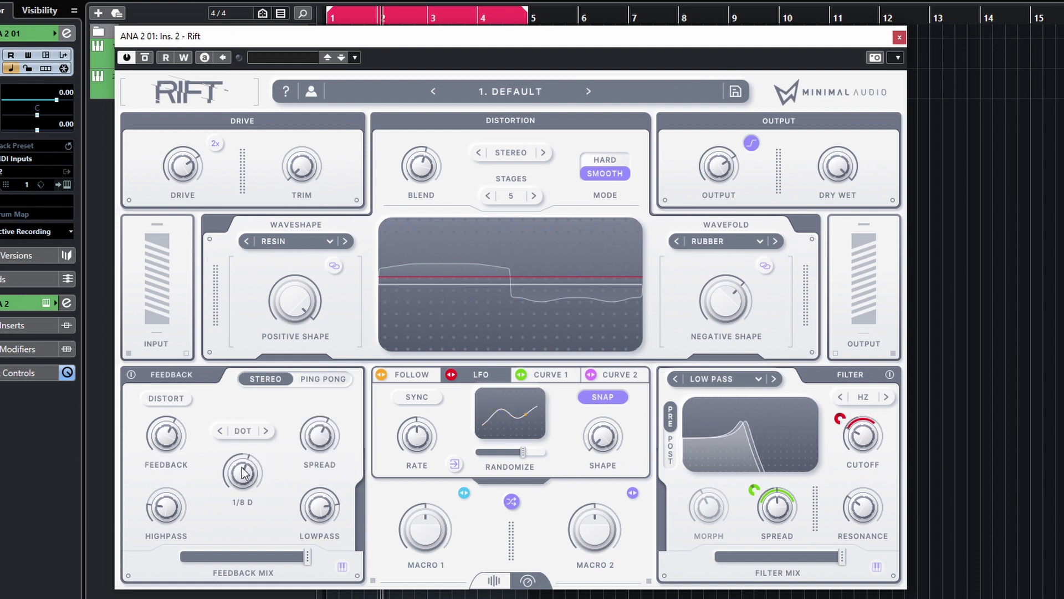
pyautogui.press('space')
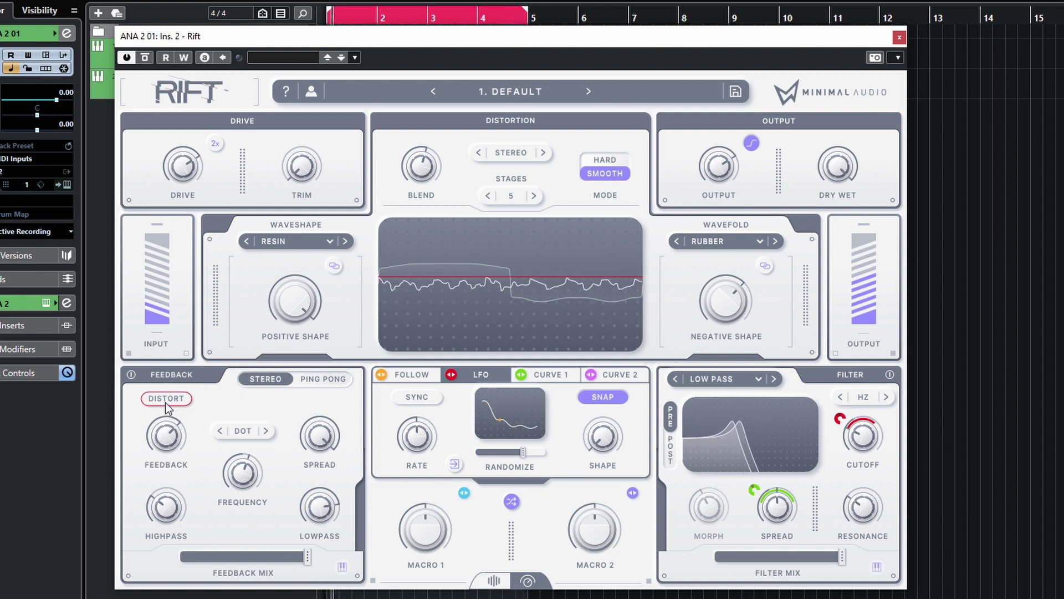
# Step: Make the feedback ping-pong, lower the feedback mix to 77 %, and cut spread to 1 %
pyautogui.click(327, 379)
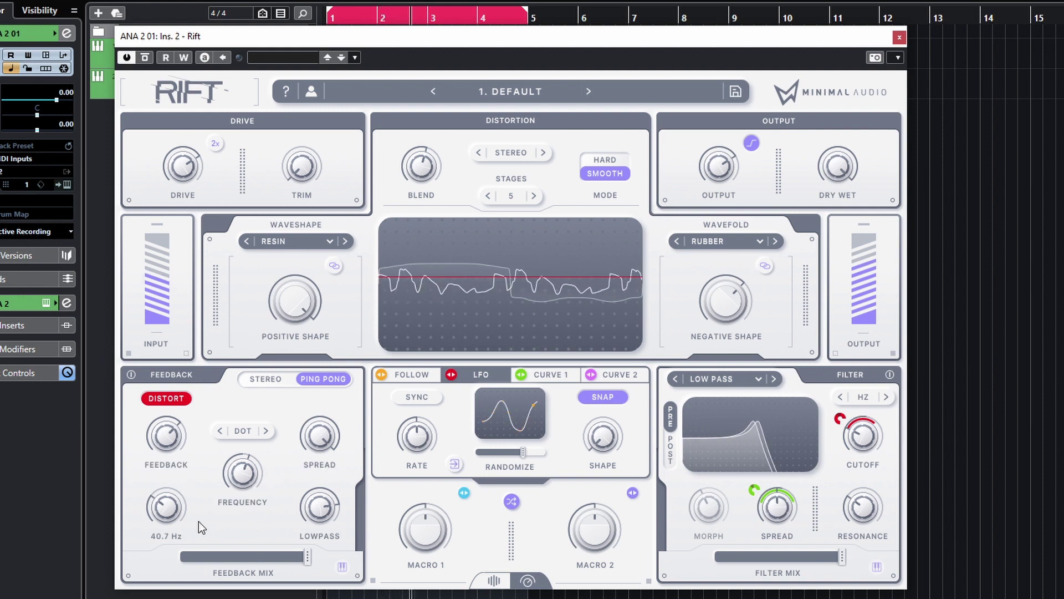
pyautogui.moveTo(294, 562); pyautogui.dragTo(228, 561)
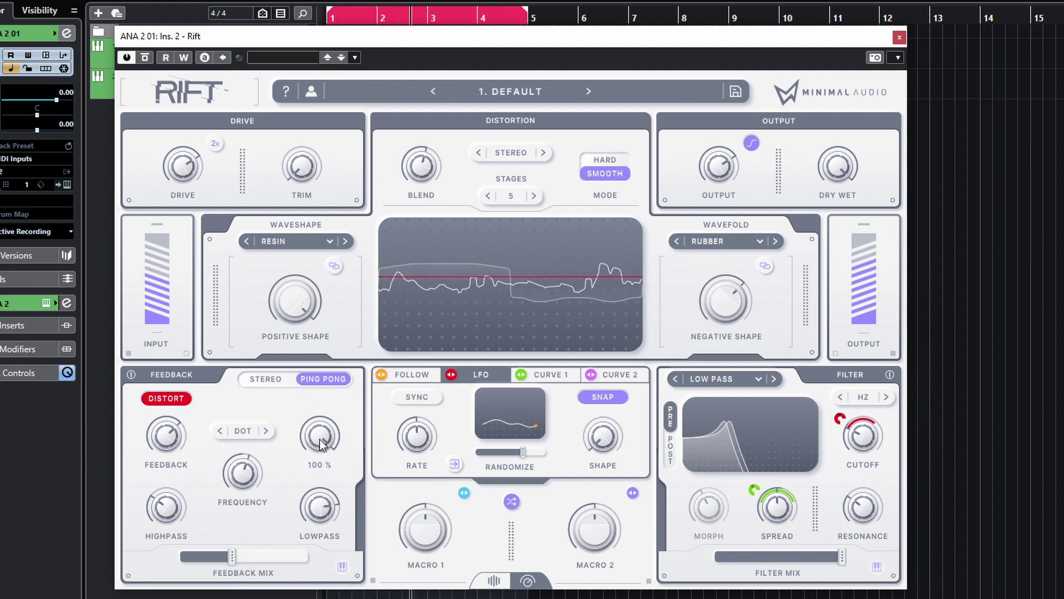
pyautogui.moveTo(312, 431); pyautogui.dragTo(331, 510)
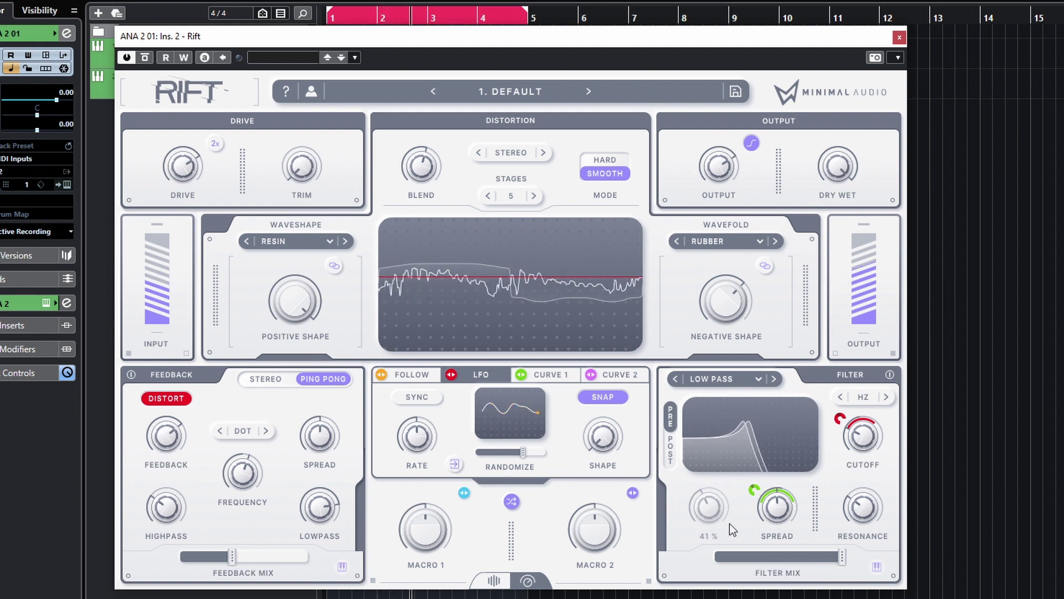
# Step: Set the filter to Band Pass, place it after the distortion, and lower its mix to 62 %
pyautogui.click(726, 381)
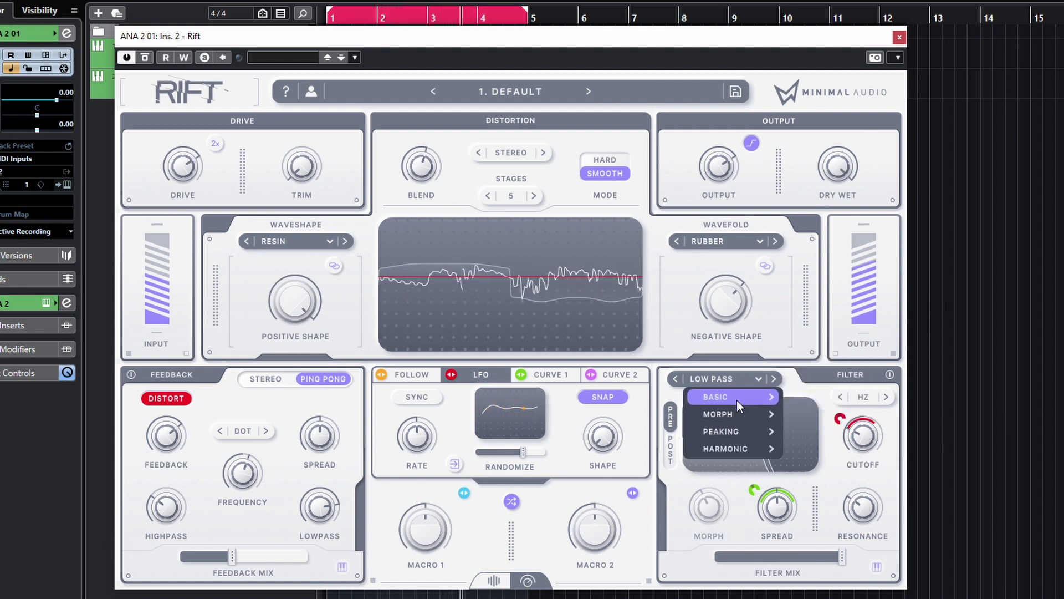
pyautogui.moveTo(736, 399)
pyautogui.click(825, 425)
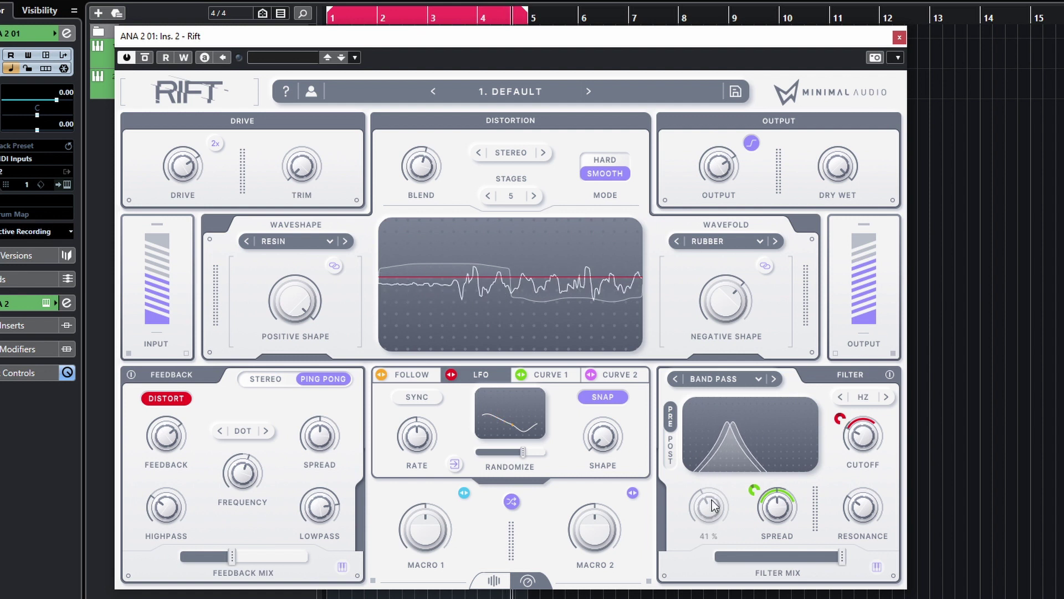
pyautogui.click(670, 449)
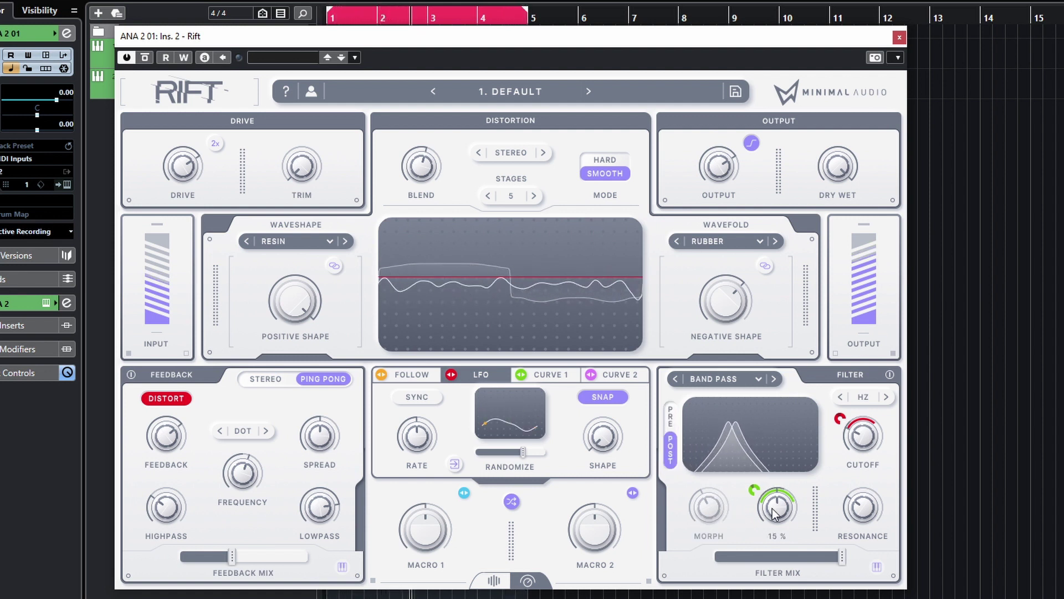
pyautogui.moveTo(861, 447)
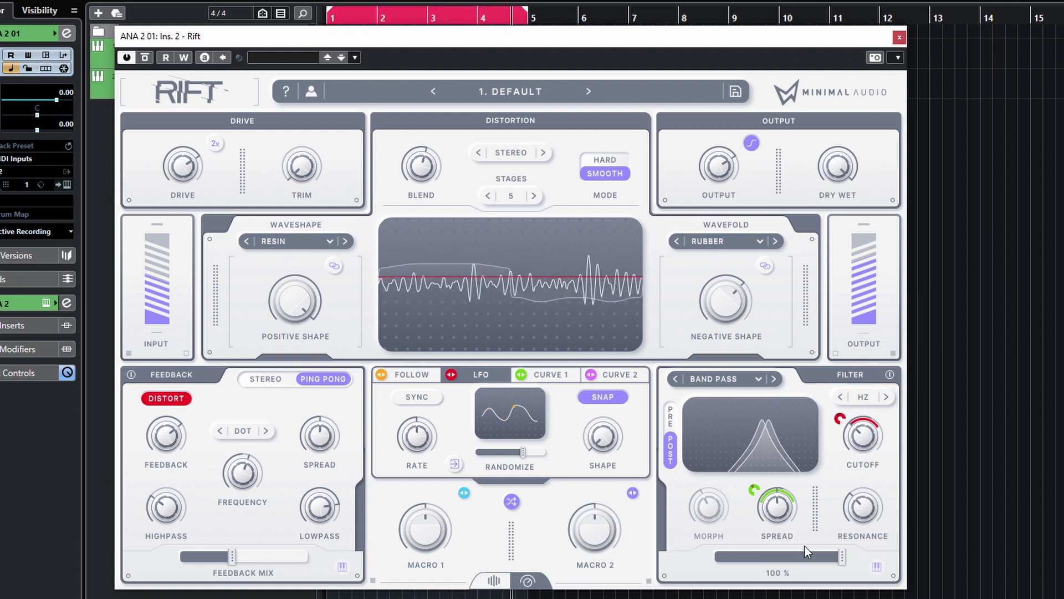
pyautogui.moveTo(806, 559); pyautogui.dragTo(738, 556)
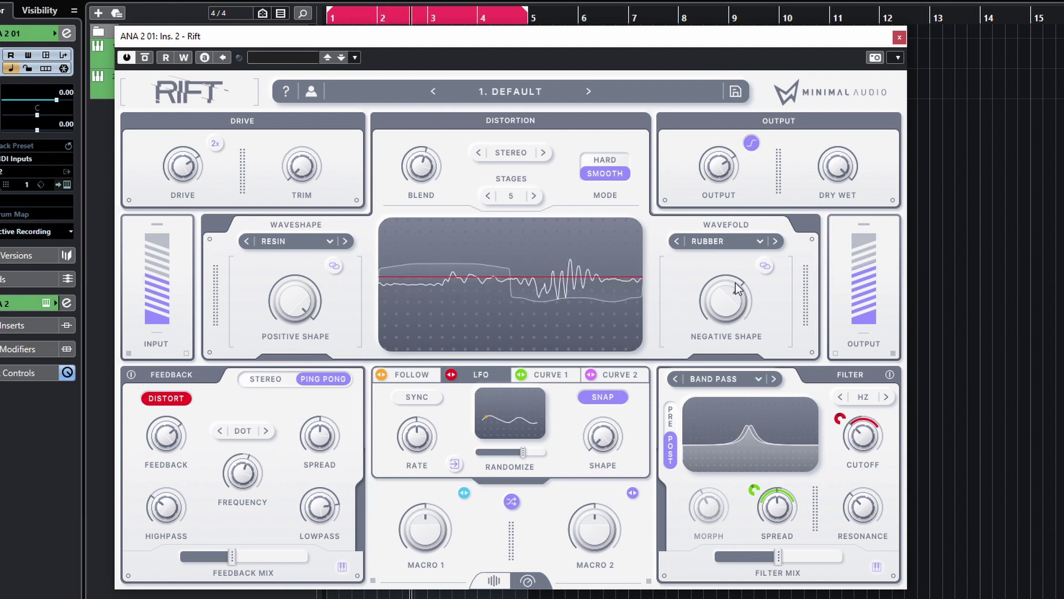
# Step: Turn on 2x oversampling for the Drive and move the Rift window down slightly
pyautogui.moveTo(700, 275)
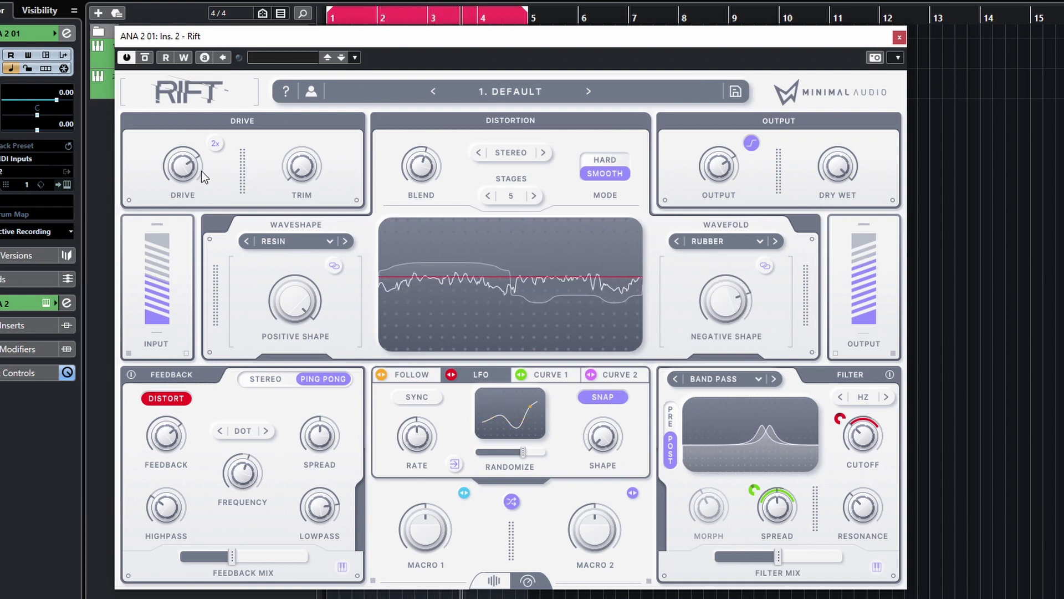
pyautogui.click(215, 145)
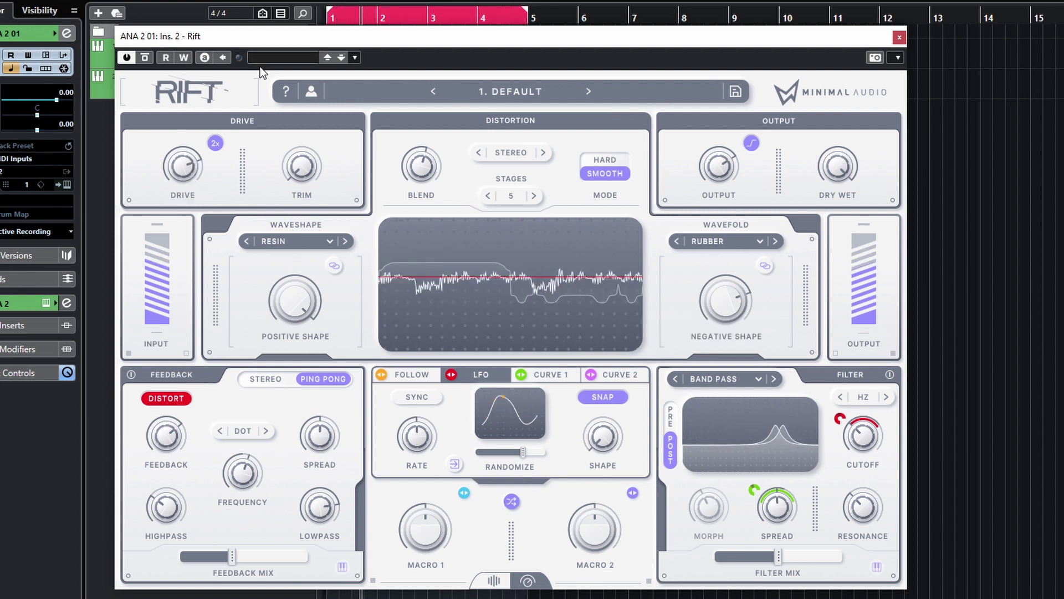
pyautogui.moveTo(289, 42); pyautogui.dragTo(250, 133)
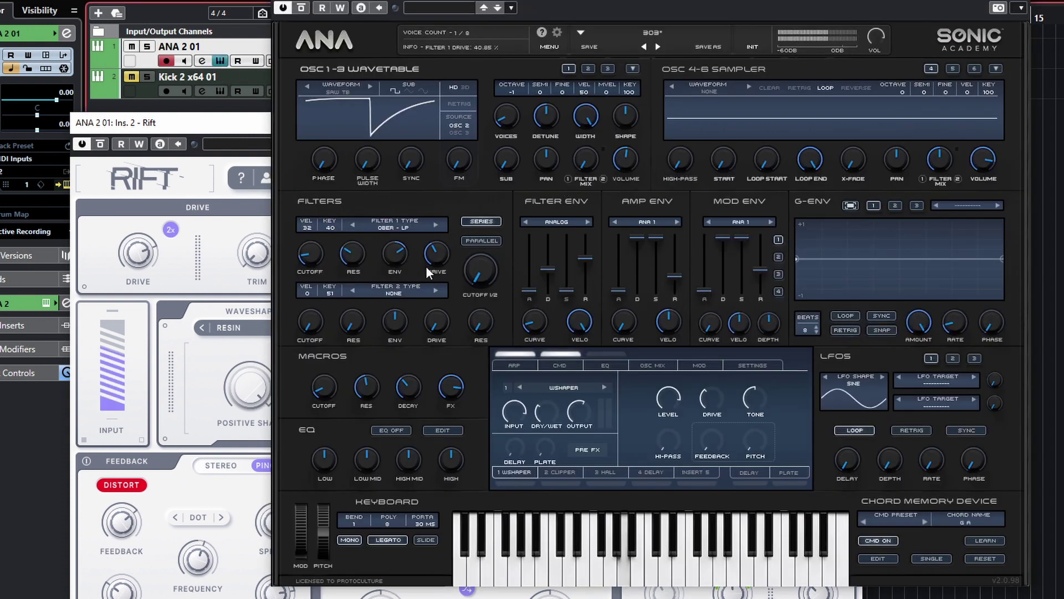
# Step: Raise ANA's Filter 1 resonance, lower its envelope amount to about 18 %, and trim the cutoff
pyautogui.moveTo(367, 262); pyautogui.dragTo(364, 214)
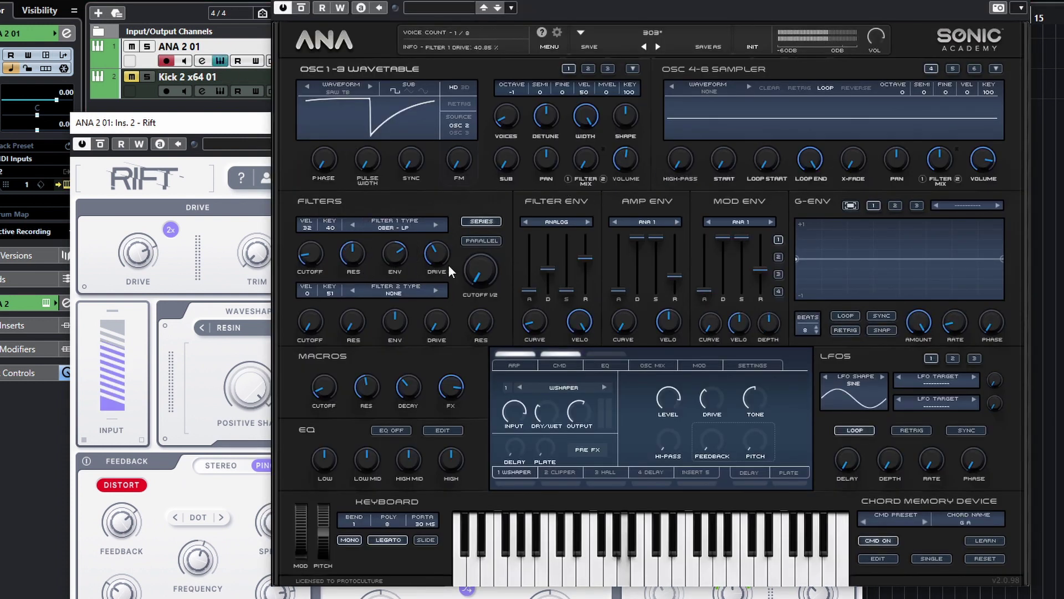
pyautogui.moveTo(474, 256)
pyautogui.moveTo(406, 260); pyautogui.dragTo(407, 277)
pyautogui.moveTo(311, 259)
pyautogui.moveTo(310, 258)
pyautogui.mouseDown()
pyautogui.moveTo(314, 266)
pyautogui.moveTo(317, 241)
pyautogui.mouseUp()
# Step: Bring the Rift editor back in front of ANA and move it up and right
pyautogui.click(153, 265)
pyautogui.click(685, 92)
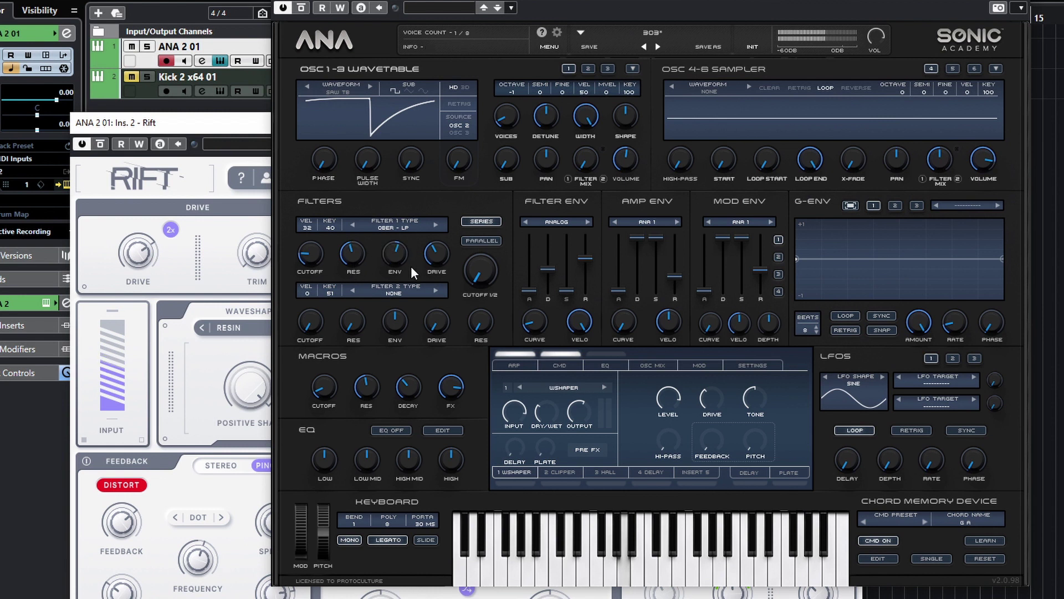
pyautogui.click(179, 434)
pyautogui.moveTo(409, 126); pyautogui.dragTo(493, 1)
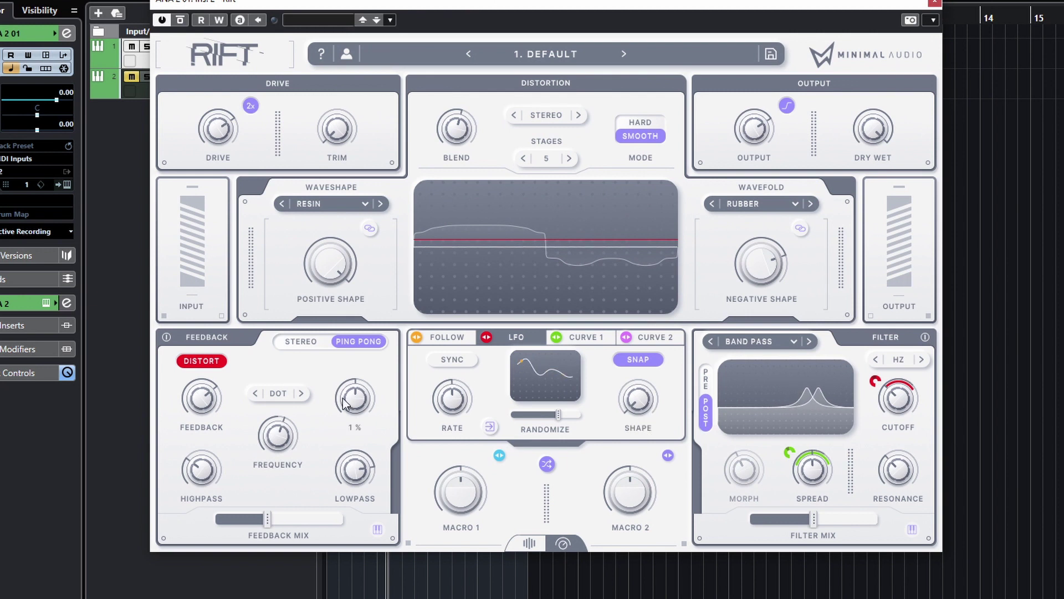
# Step: Start the riff playing and route Curve 1 onto Rift's distortion Blend, set at 0.02
pyautogui.click(448, 342)
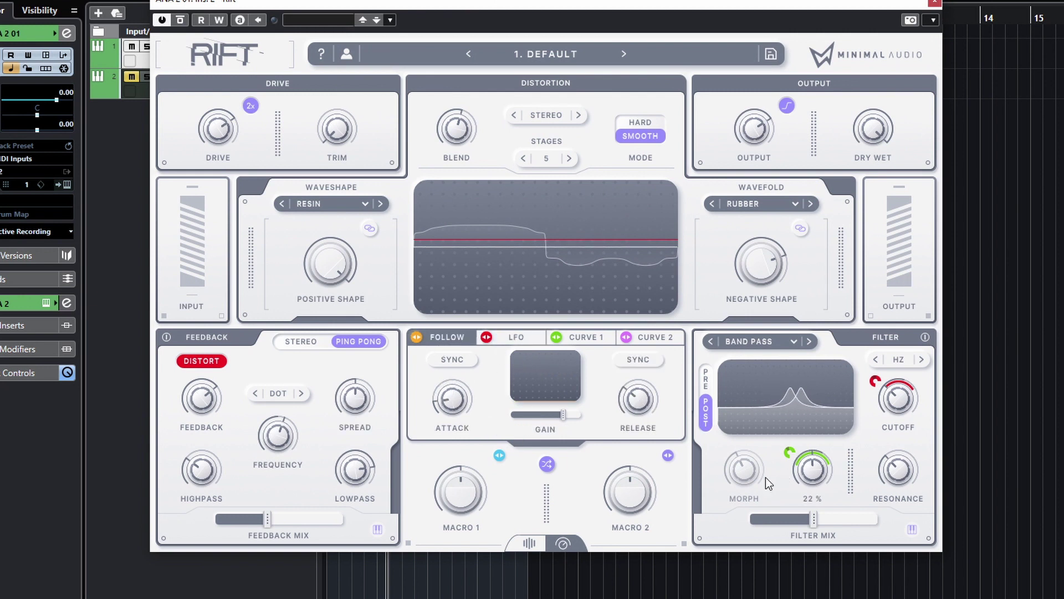
pyautogui.press('space')
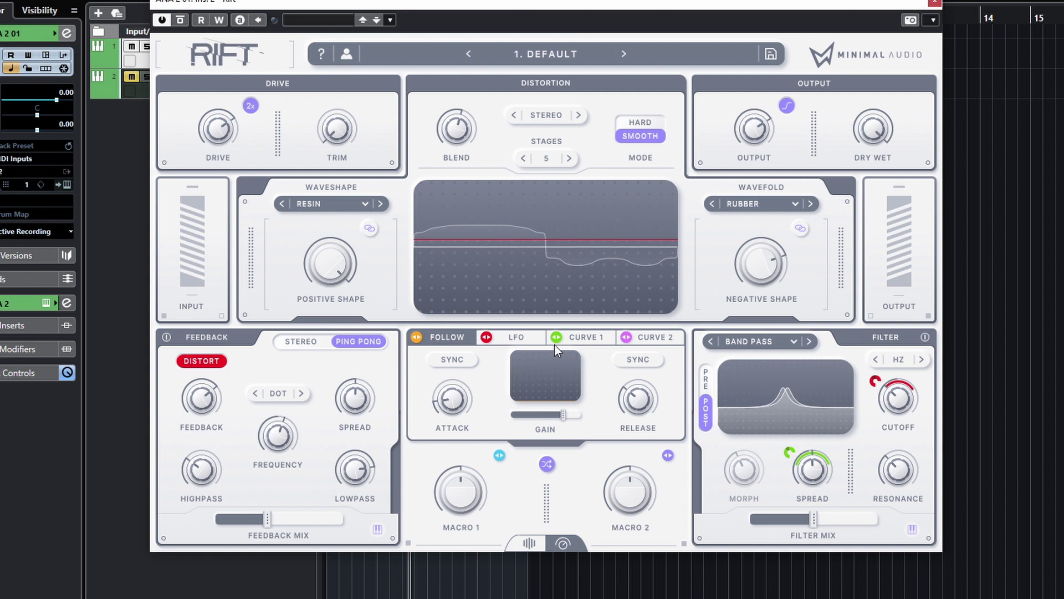
pyautogui.click(577, 338)
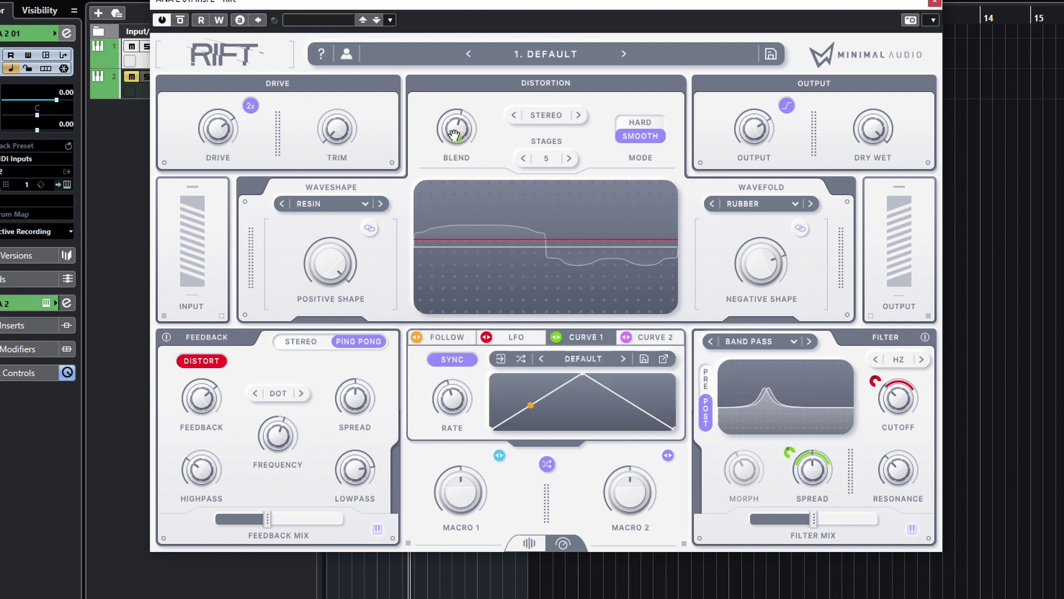
pyautogui.moveTo(454, 134); pyautogui.dragTo(454, 136)
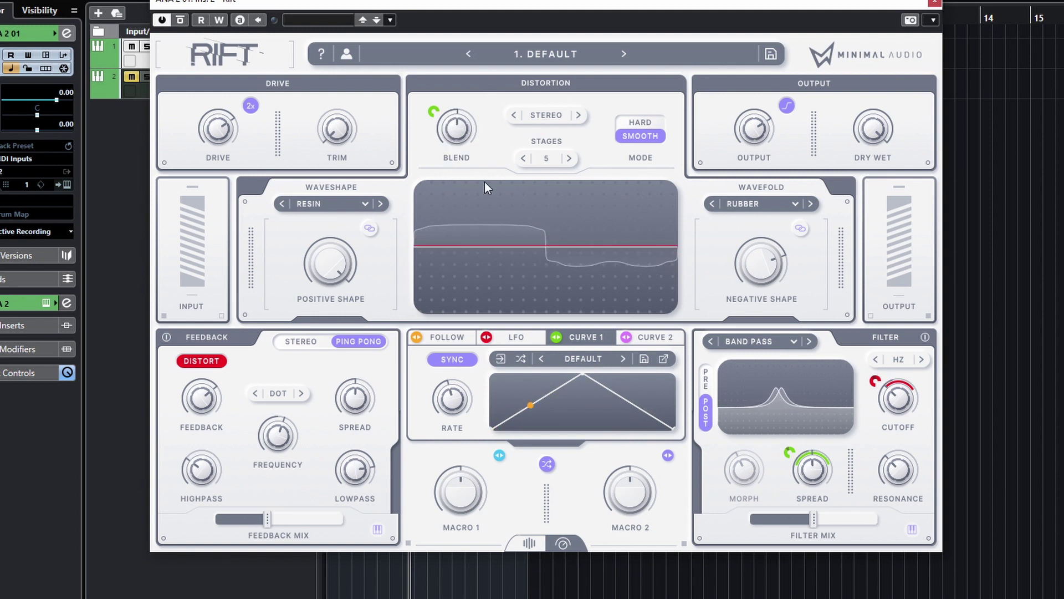
# Step: Add Curve 2 as depth mod on Curve 1's Blend modulation, with depth -1.00
pyautogui.rightClick(430, 110)
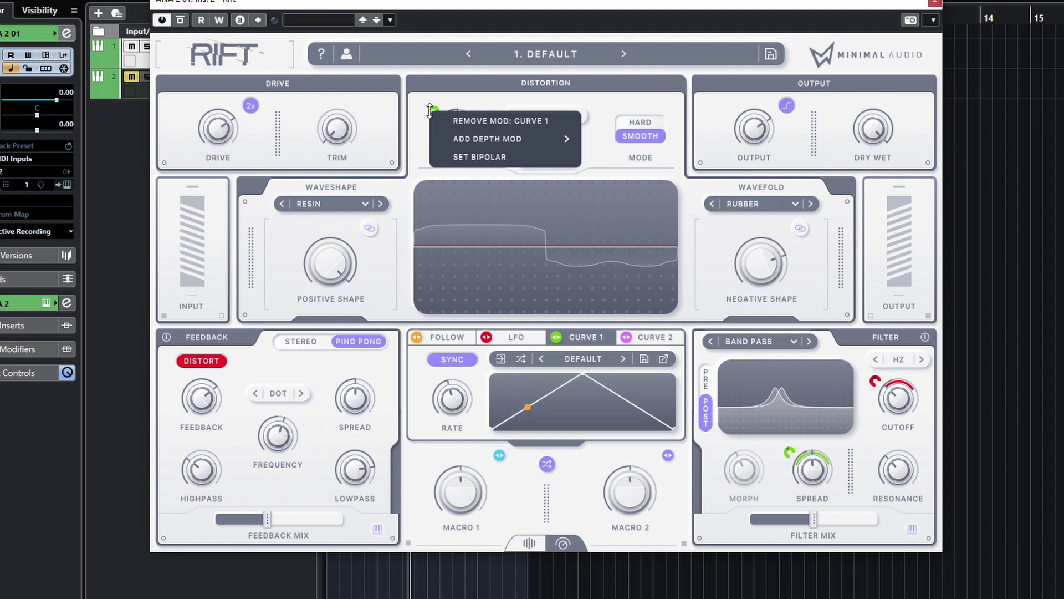
pyautogui.moveTo(491, 134)
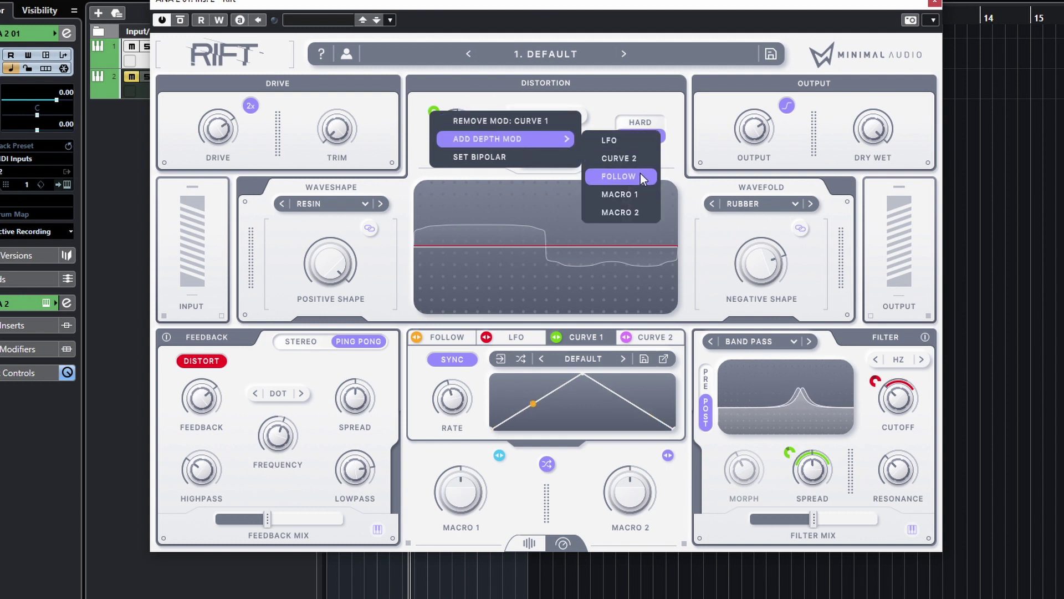
pyautogui.click(633, 159)
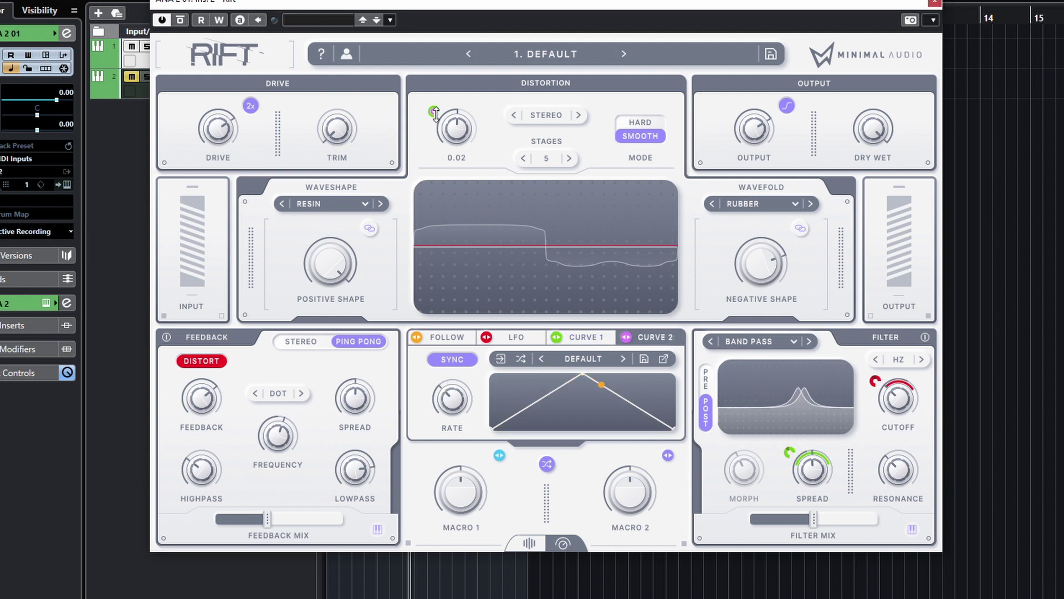
pyautogui.moveTo(436, 114); pyautogui.dragTo(437, 190)
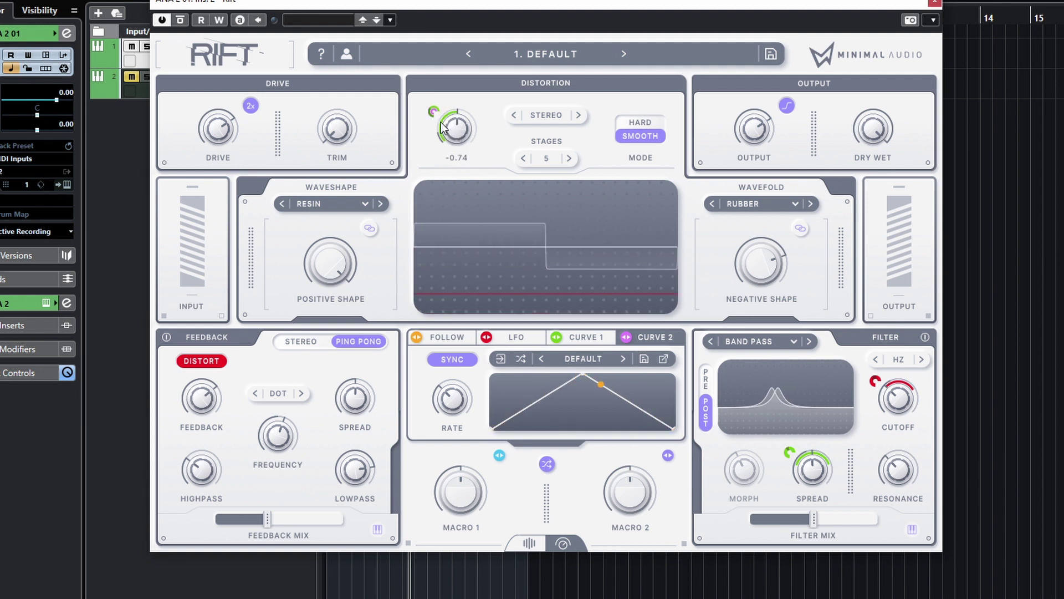
# Step: Speed up the Curve 1 rate and fine-tune the Blend modulation amount to -0.33
pyautogui.moveTo(442, 106)
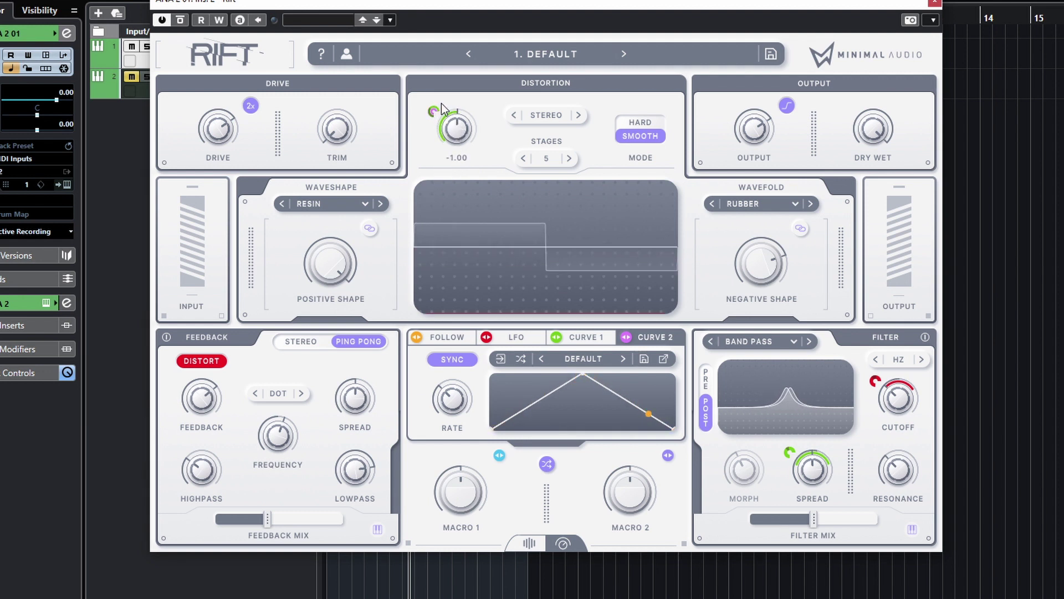
pyautogui.click(581, 342)
pyautogui.moveTo(460, 146)
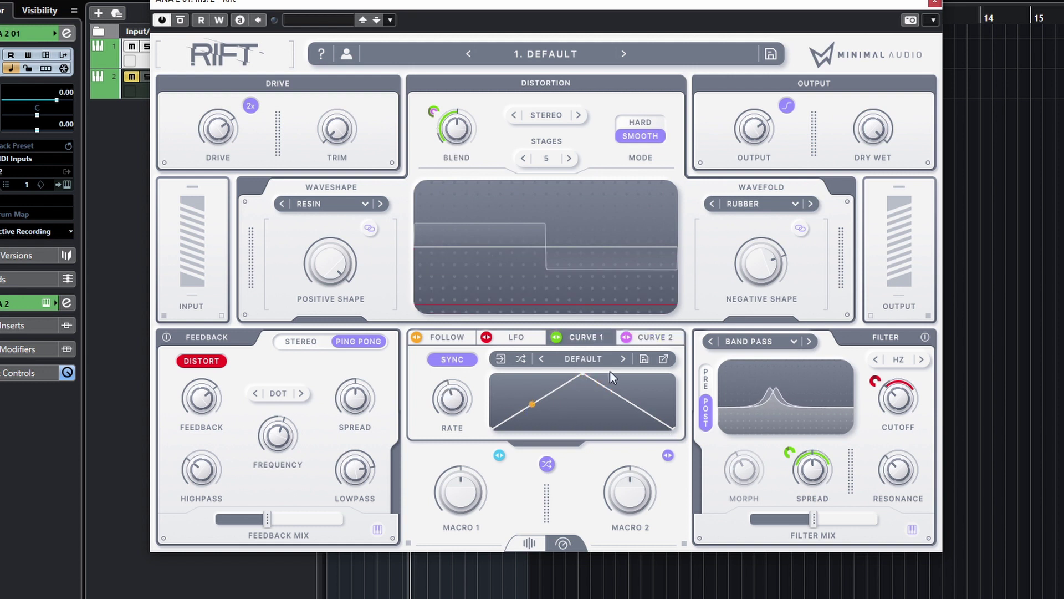
pyautogui.moveTo(465, 427)
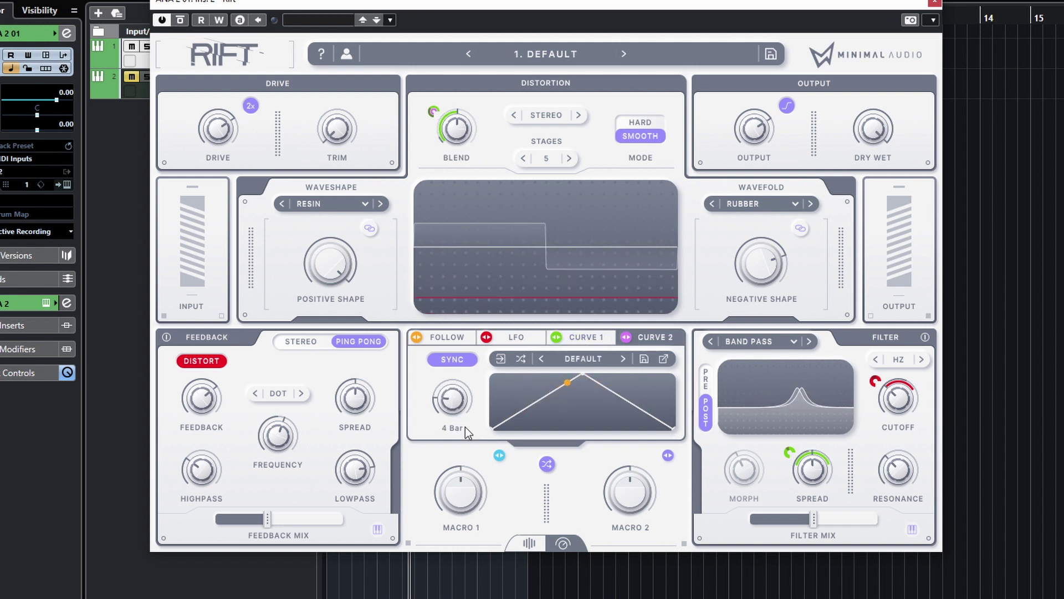
pyautogui.moveTo(464, 427); pyautogui.dragTo(463, 390)
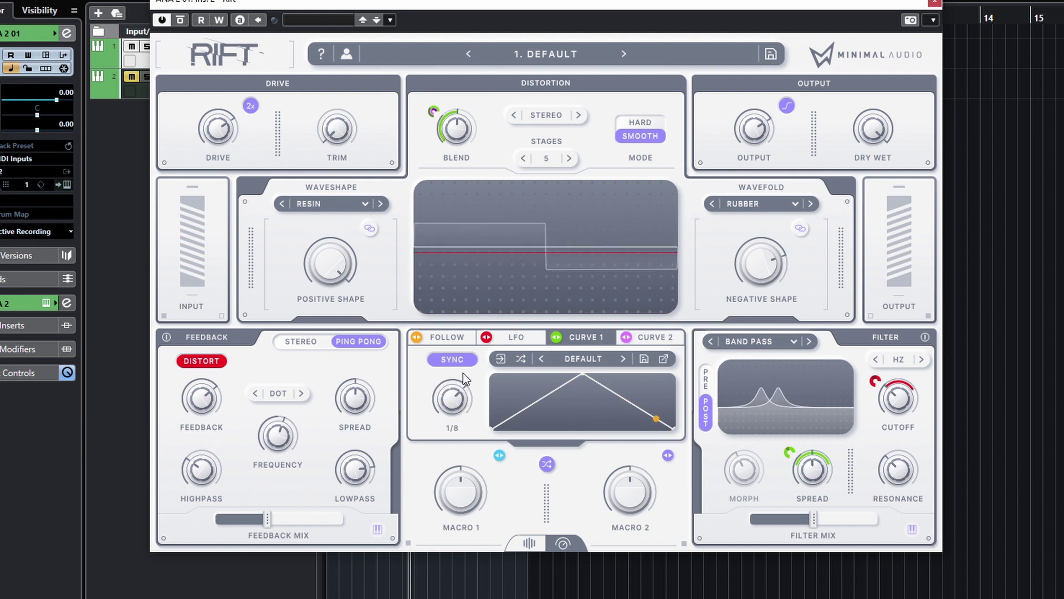
pyautogui.moveTo(484, 121)
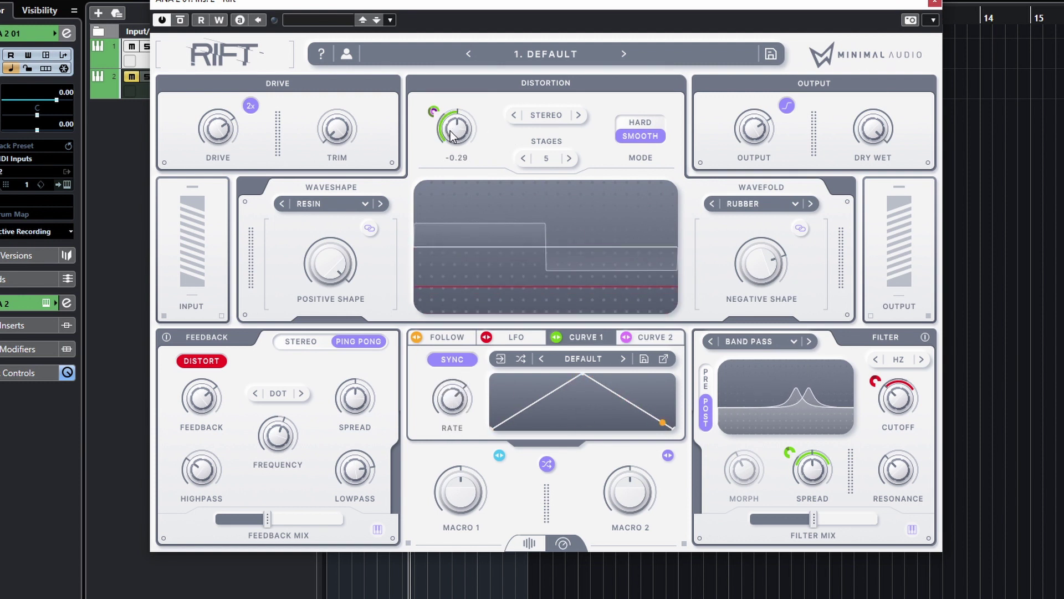
pyautogui.moveTo(457, 129); pyautogui.dragTo(457, 131)
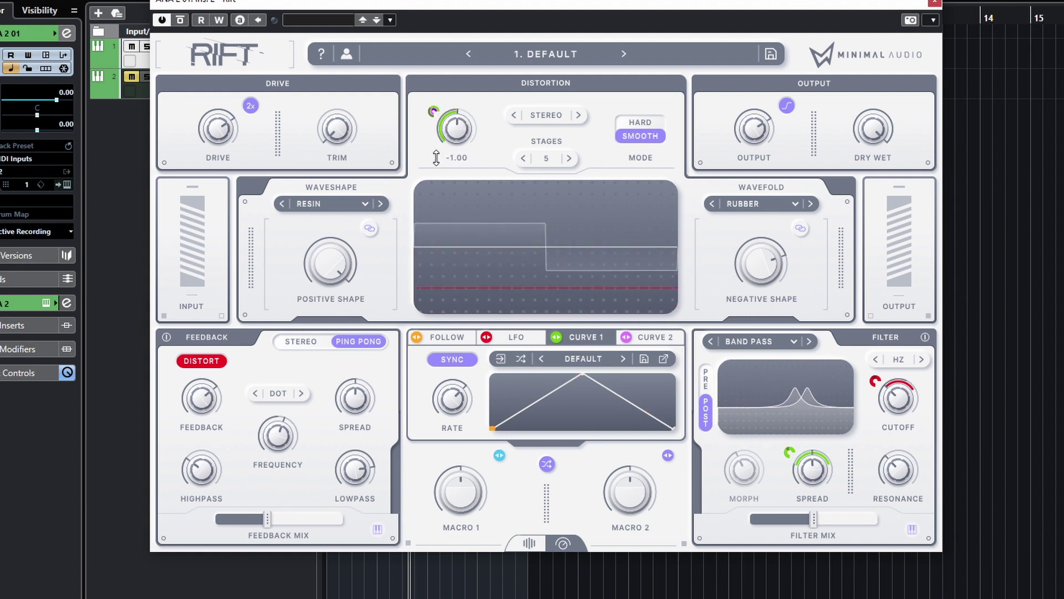
# Step: Set the Blend modulation depth to -0.90, then route the LFO and envelope follower to Blend
pyautogui.moveTo(434, 94); pyautogui.dragTo(441, 64)
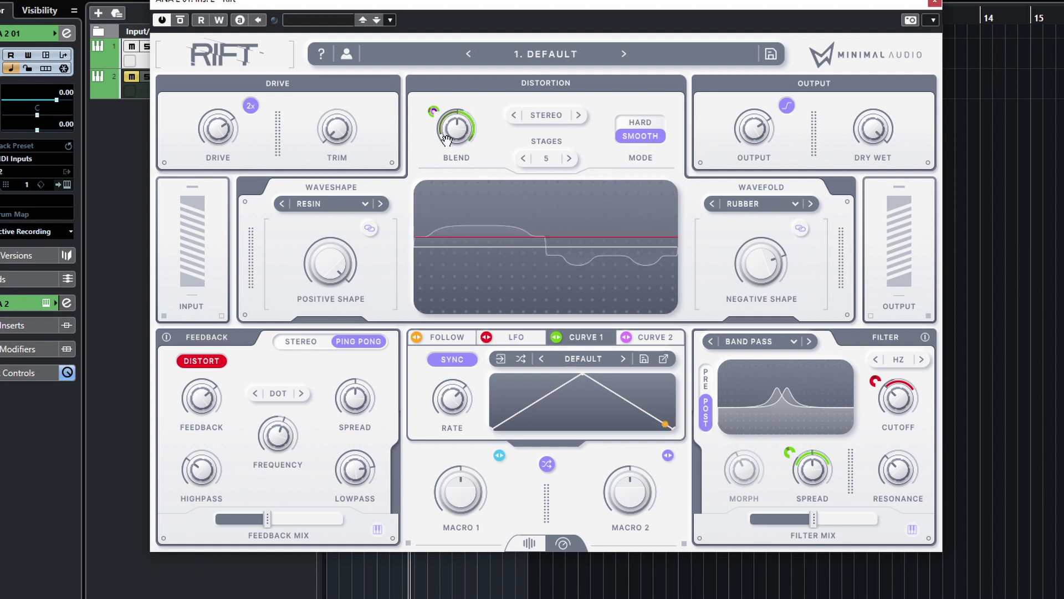
pyautogui.moveTo(486, 336); pyautogui.dragTo(455, 131)
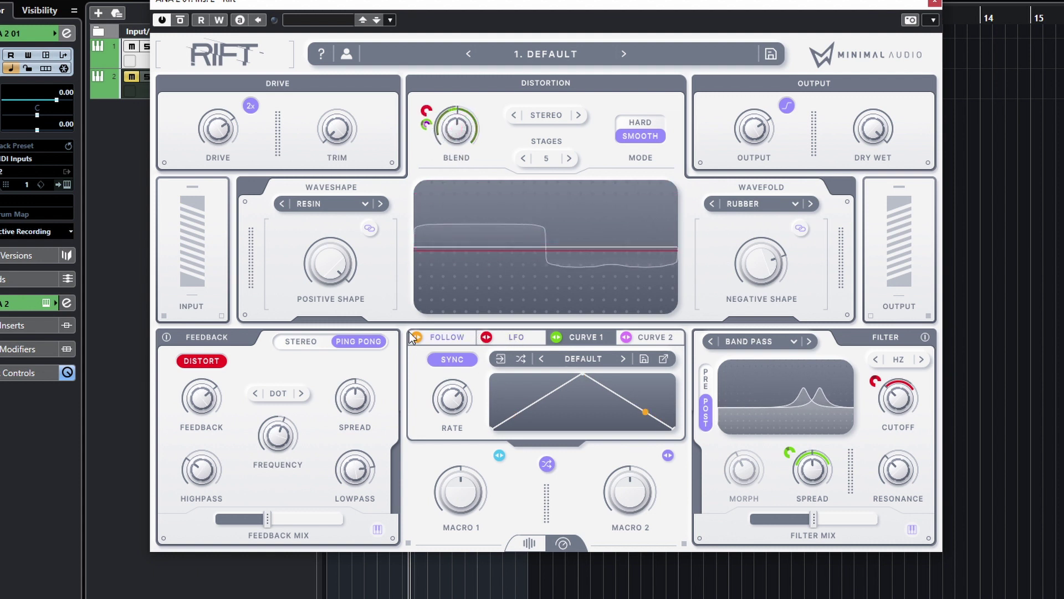
pyautogui.moveTo(478, 260); pyautogui.dragTo(456, 129)
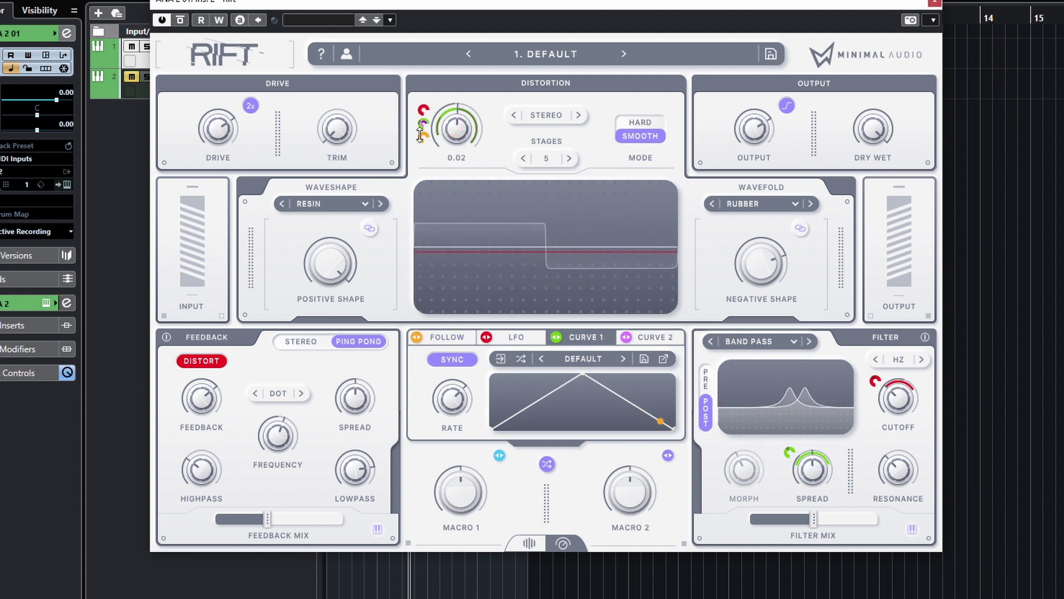
# Step: Give the LFO's Blend modulation Curve 2 as depth control
pyautogui.rightClick(434, 108)
pyautogui.moveTo(475, 137)
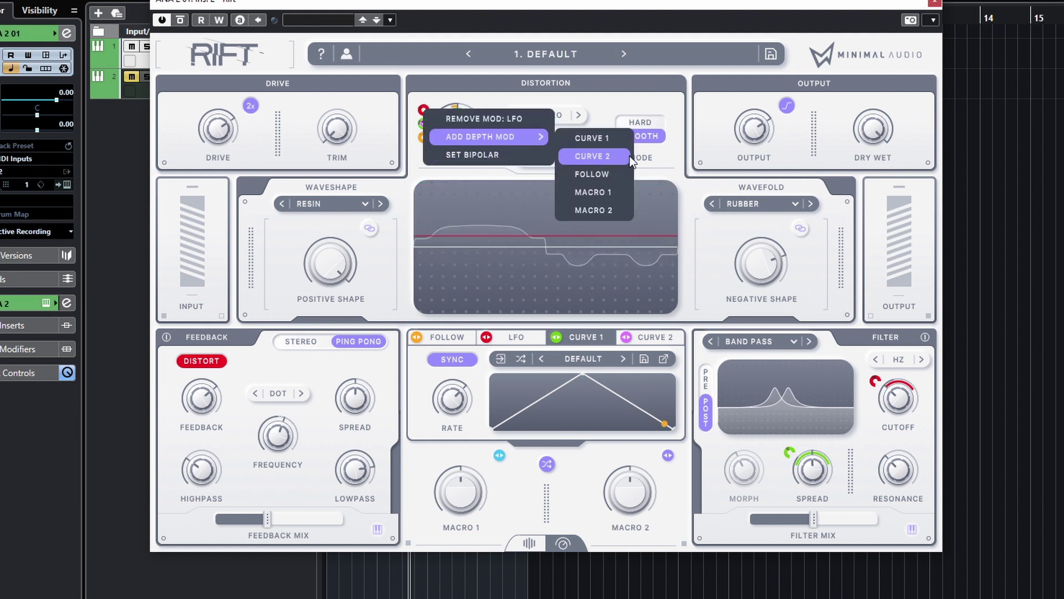
pyautogui.click(588, 157)
# Step: Give the envelope follower's Blend modulation Macro 1 as depth control
pyautogui.rightClick(423, 137)
pyautogui.moveTo(514, 168)
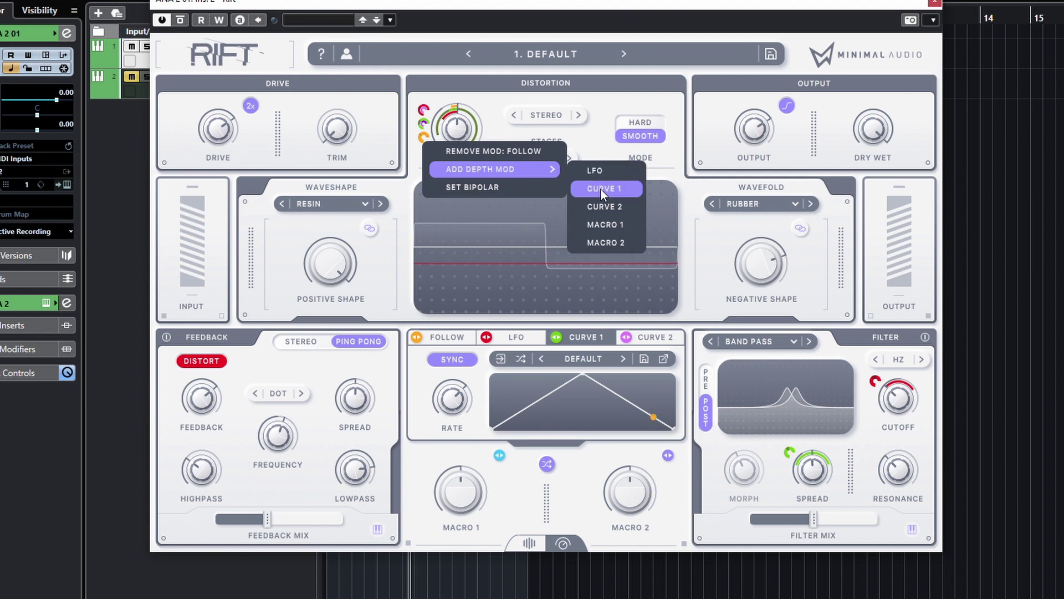
pyautogui.click(599, 225)
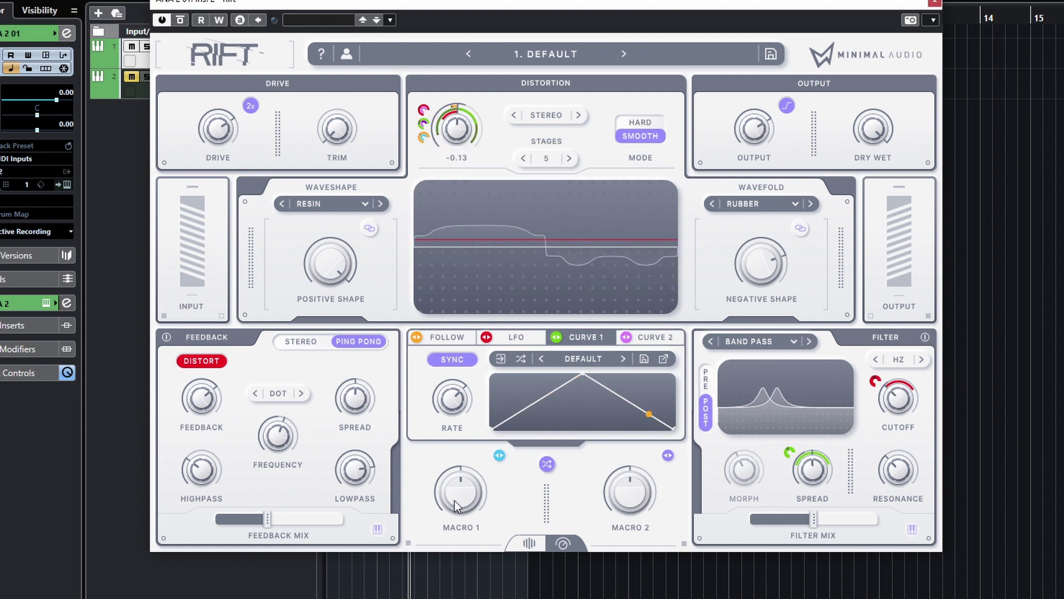